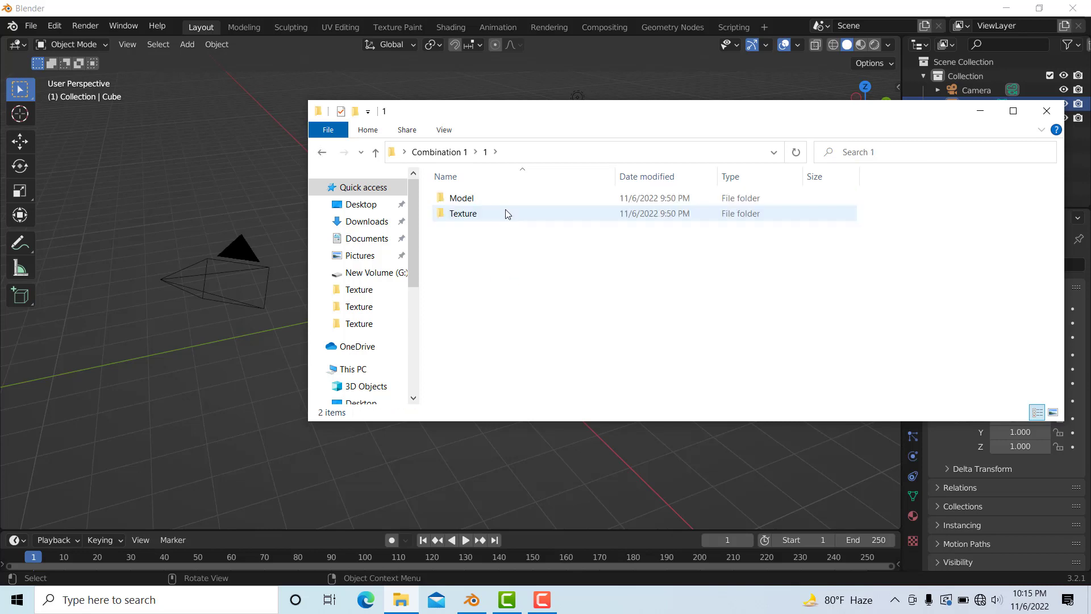
# Check the contents of the Model folder in Combination 1\1 and return to Blender
pyautogui.doubleClick(534, 199)
pyautogui.moveTo(559, 225); pyautogui.dragTo(509, 301)
pyautogui.click(729, 251)
pyautogui.click(978, 115)
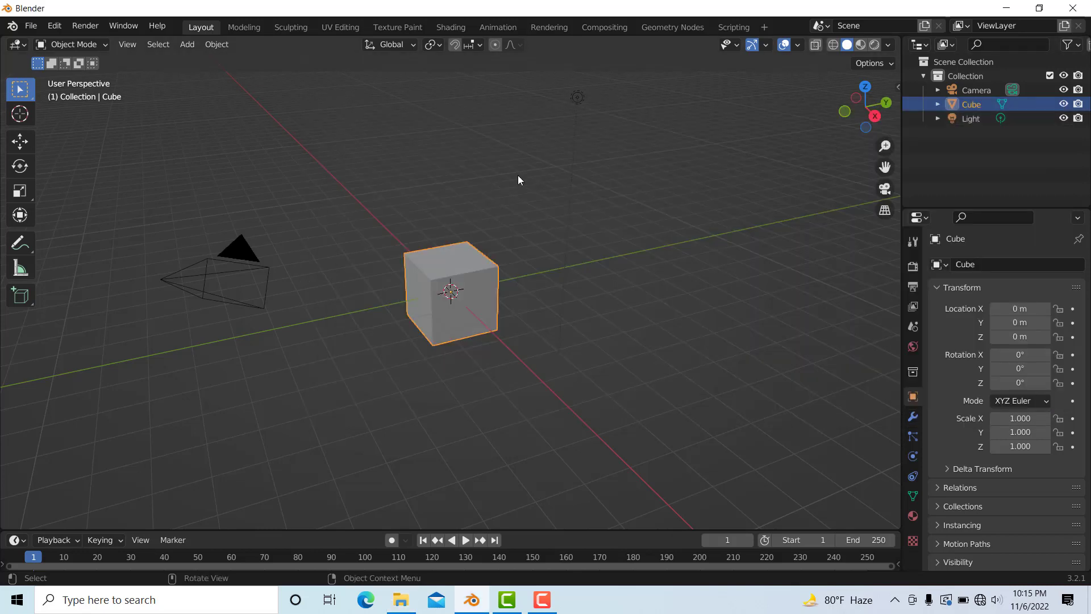
# Delete all the default objects from the scene: camera, cube and light
pyautogui.press('a')
pyautogui.press('x')
pyautogui.click(441, 180)
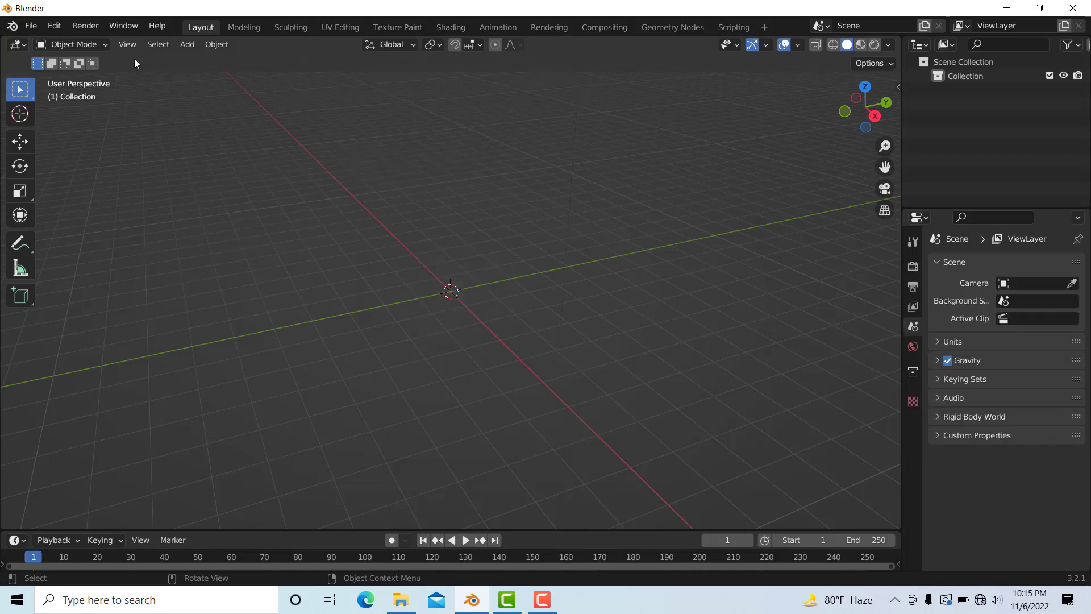
# Import the Wavefront model untitled.obj from Desktop\Combination 1\1\Model
pyautogui.click(32, 27)
pyautogui.moveTo(62, 219)
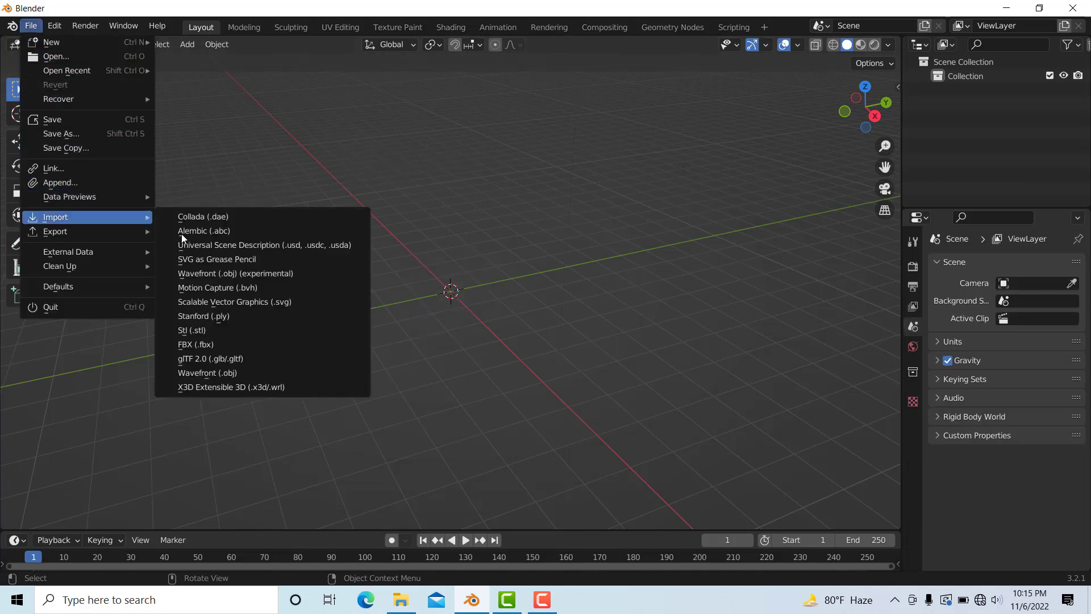
pyautogui.click(238, 374)
pyautogui.click(239, 265)
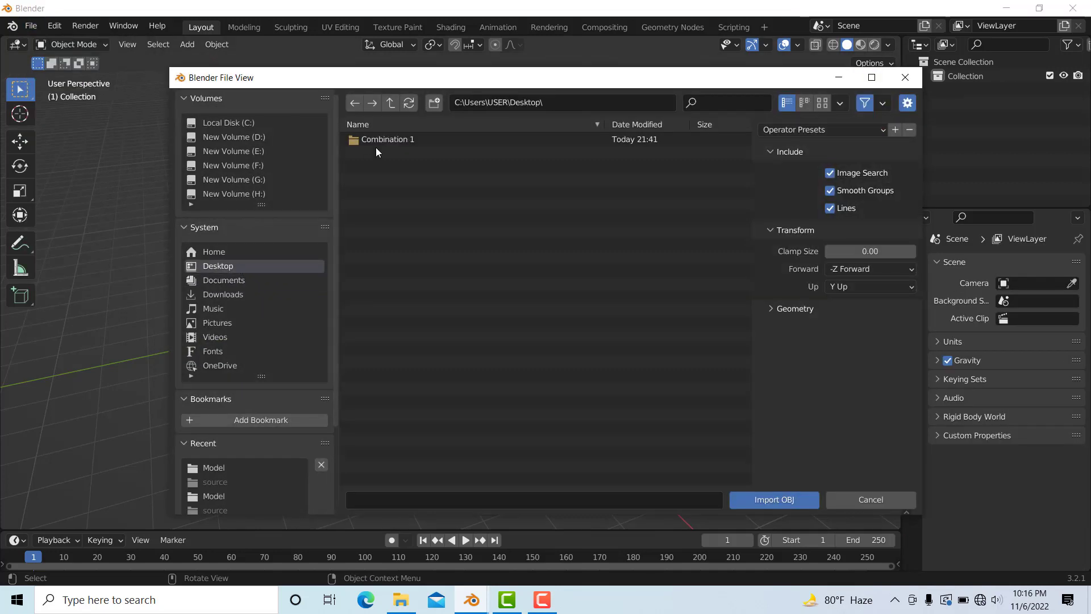
pyautogui.click(385, 141)
pyautogui.click(393, 138)
pyautogui.click(401, 139)
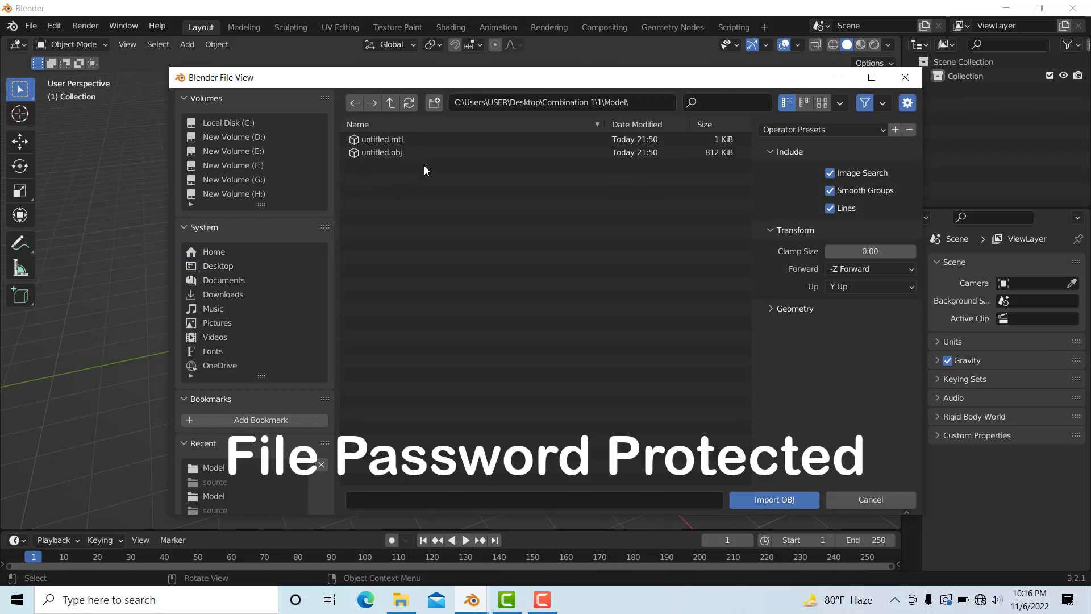
pyautogui.click(420, 151)
pyautogui.click(752, 500)
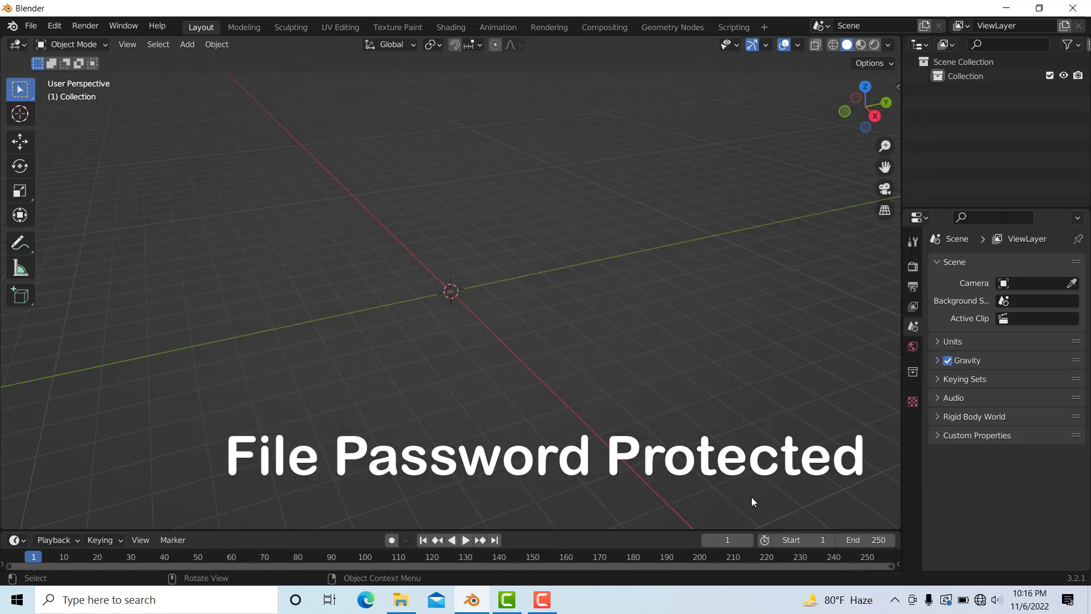
# Show the deselected first figure in front orthographic view with Material Preview shading
pyautogui.moveTo(878, 129); pyautogui.dragTo(683, 255)
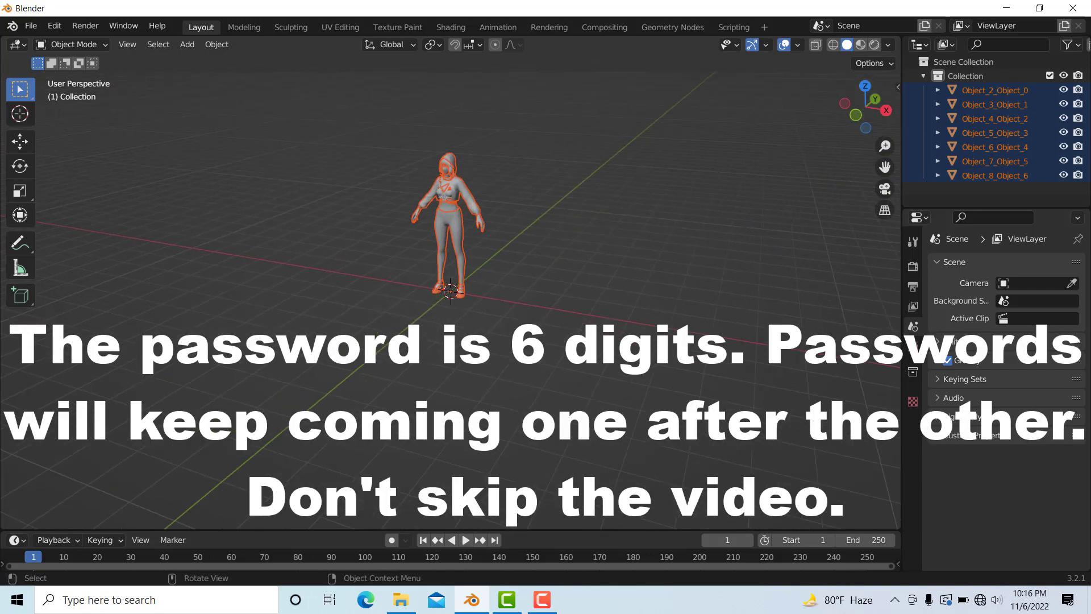
pyautogui.press('KP_1')
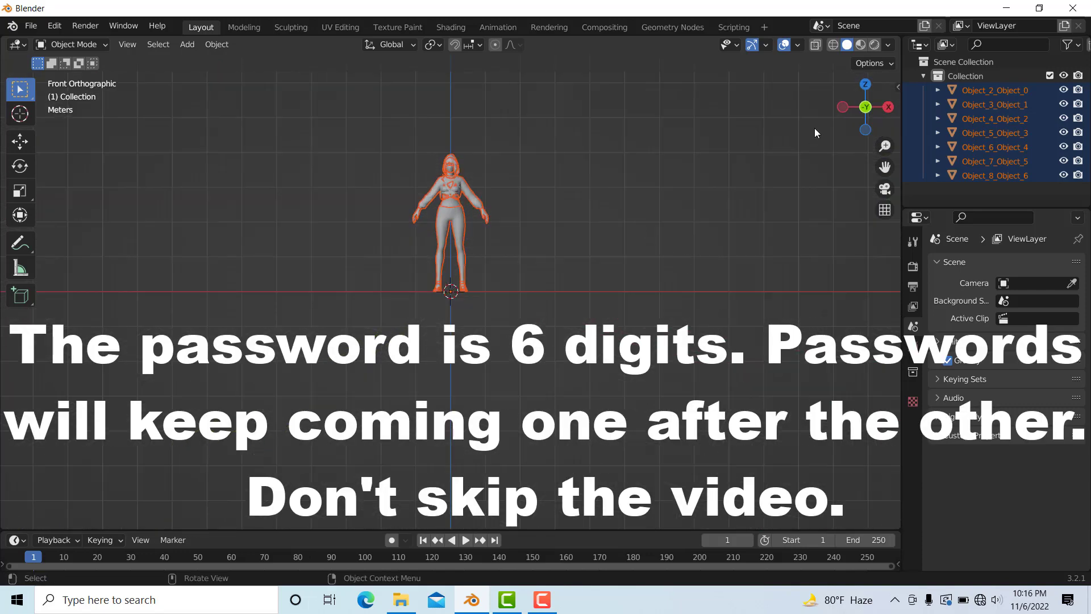
pyautogui.click(817, 113)
pyautogui.click(861, 45)
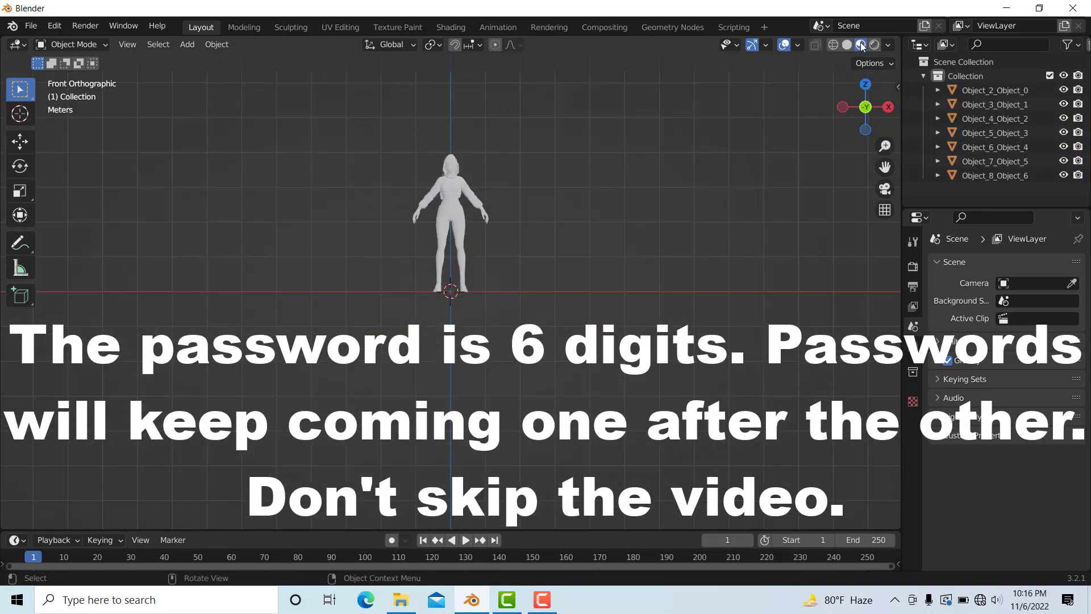
# Import the Wavefront model untitled.obj from Combination 1\2\Model
pyautogui.click(38, 28)
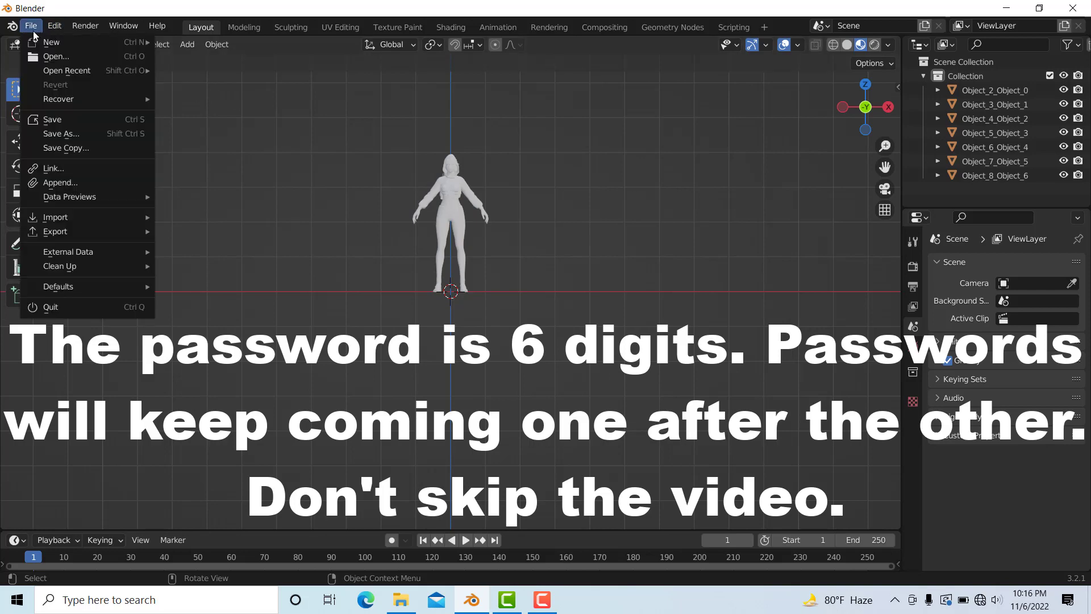
pyautogui.moveTo(63, 217)
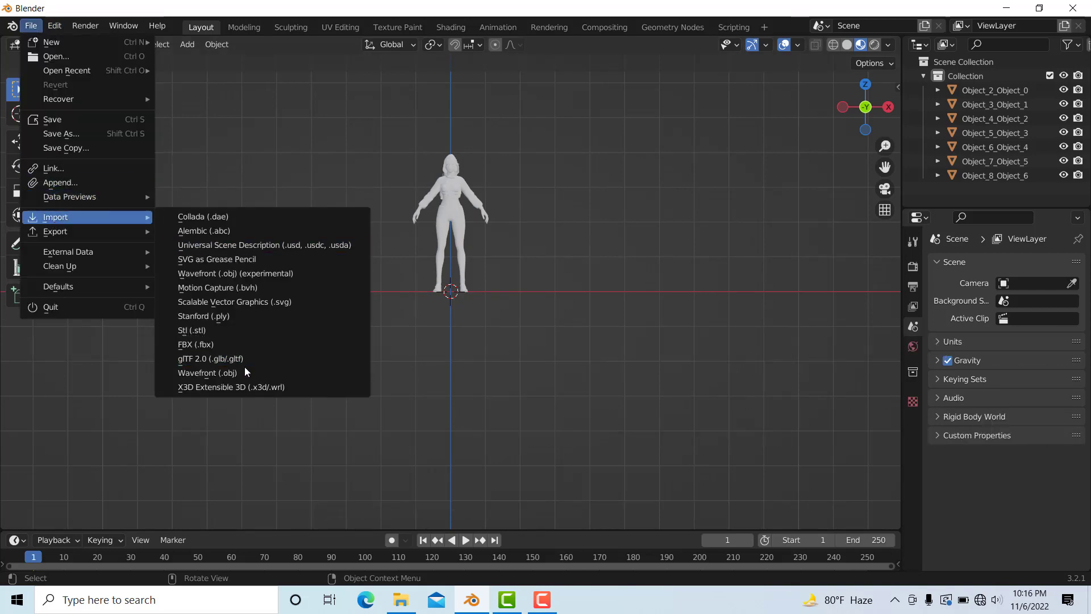
pyautogui.click(244, 373)
pyautogui.click(390, 104)
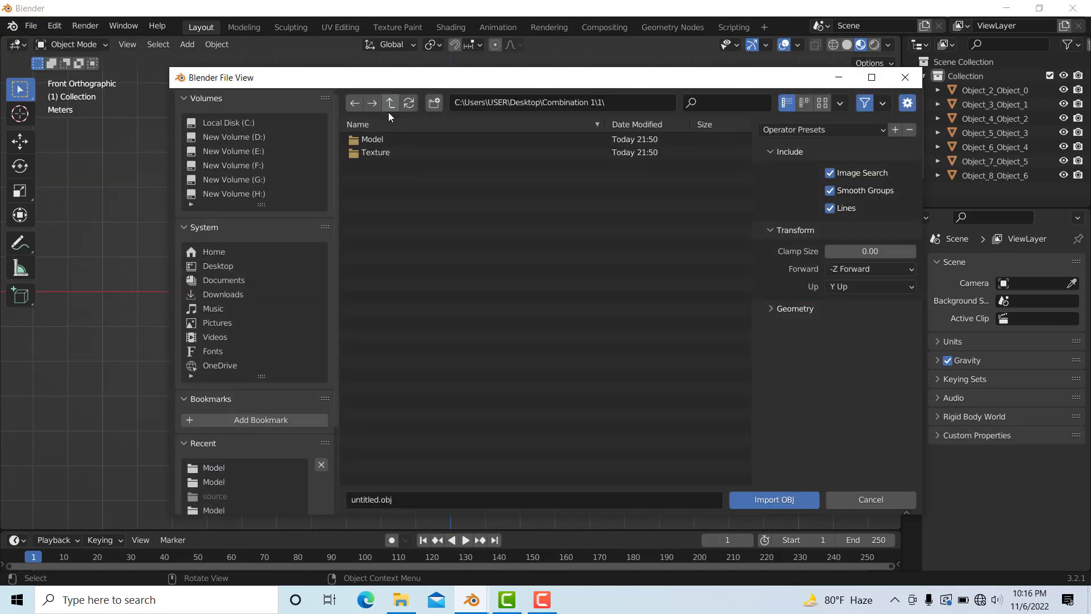
pyautogui.click(390, 104)
pyautogui.click(383, 148)
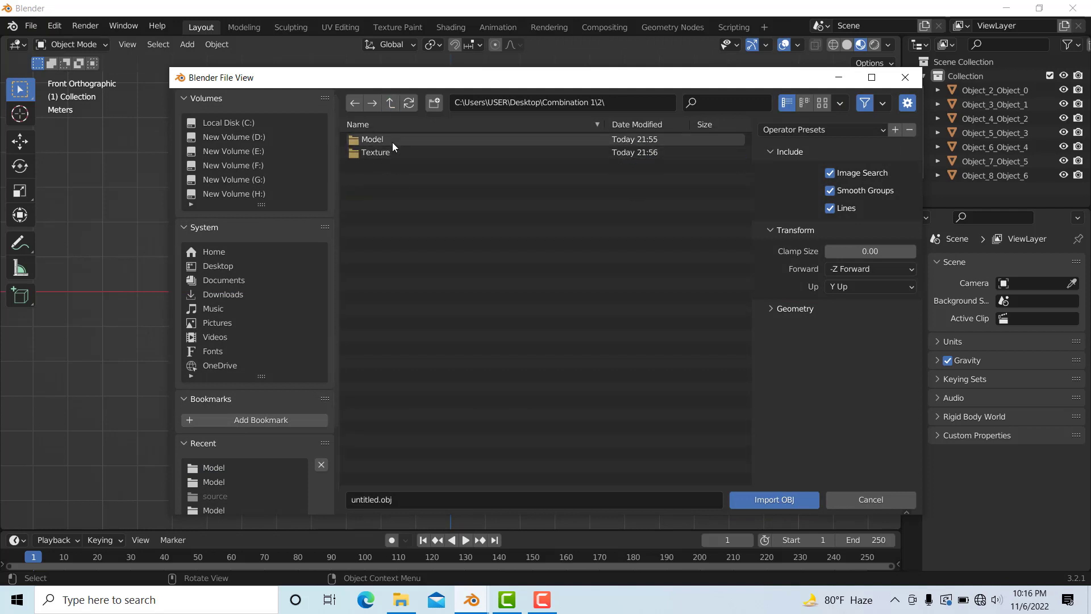
pyautogui.click(391, 139)
pyautogui.click(404, 152)
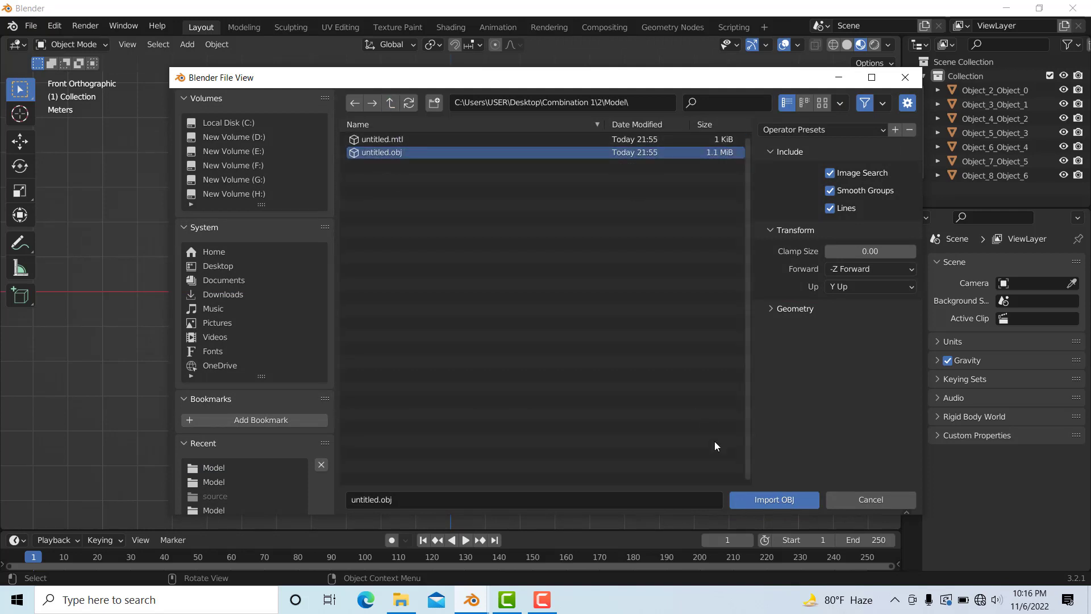
pyautogui.click(739, 496)
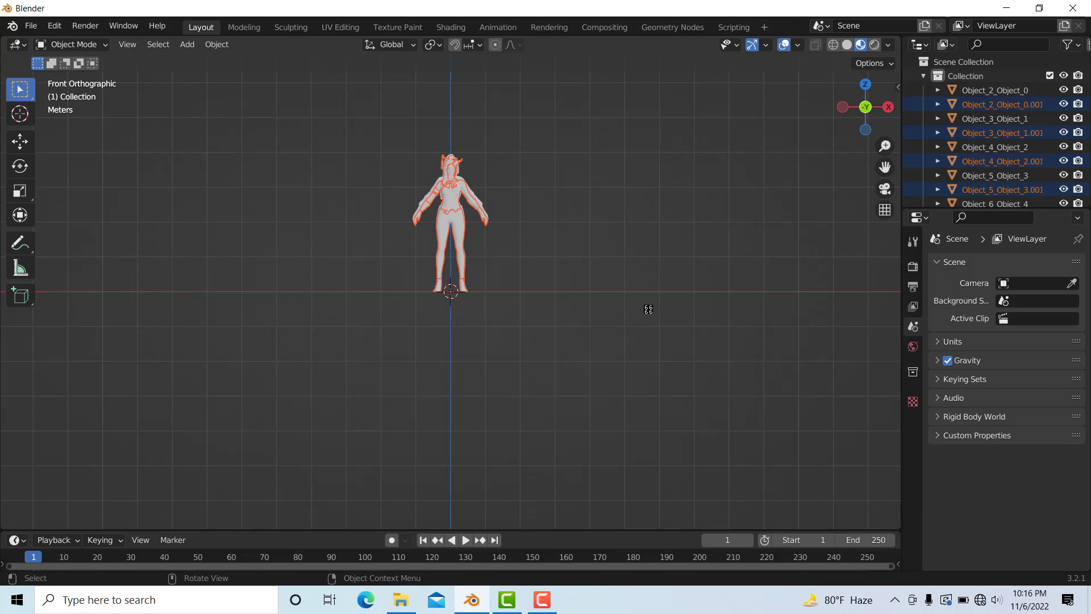
# Move the second imported figure about 2.3 m in the negative direction along global X, beside the first figure
pyautogui.hotkey('shift', 'd')
pyautogui.press('x')
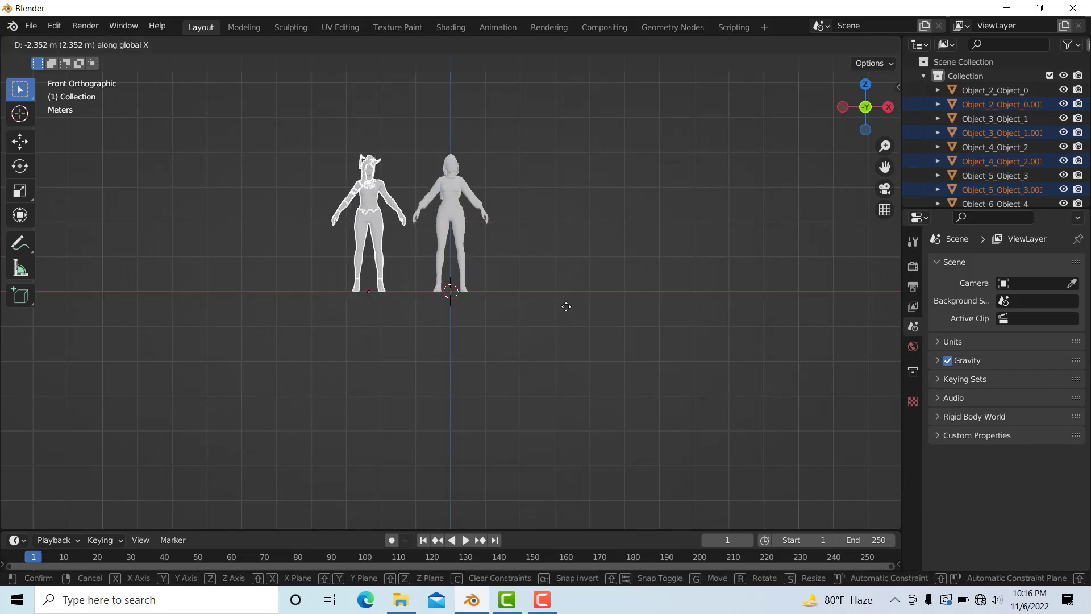
pyautogui.click(566, 307)
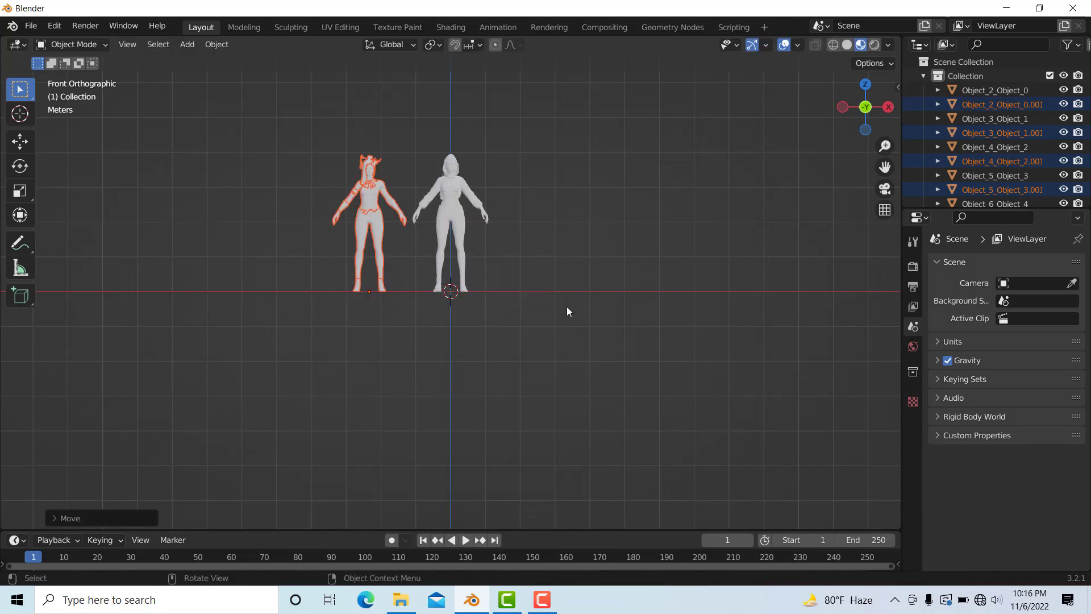
# Import the Wavefront model untitled.obj from Combination 1\3\Model
pyautogui.click(31, 27)
pyautogui.moveTo(60, 219)
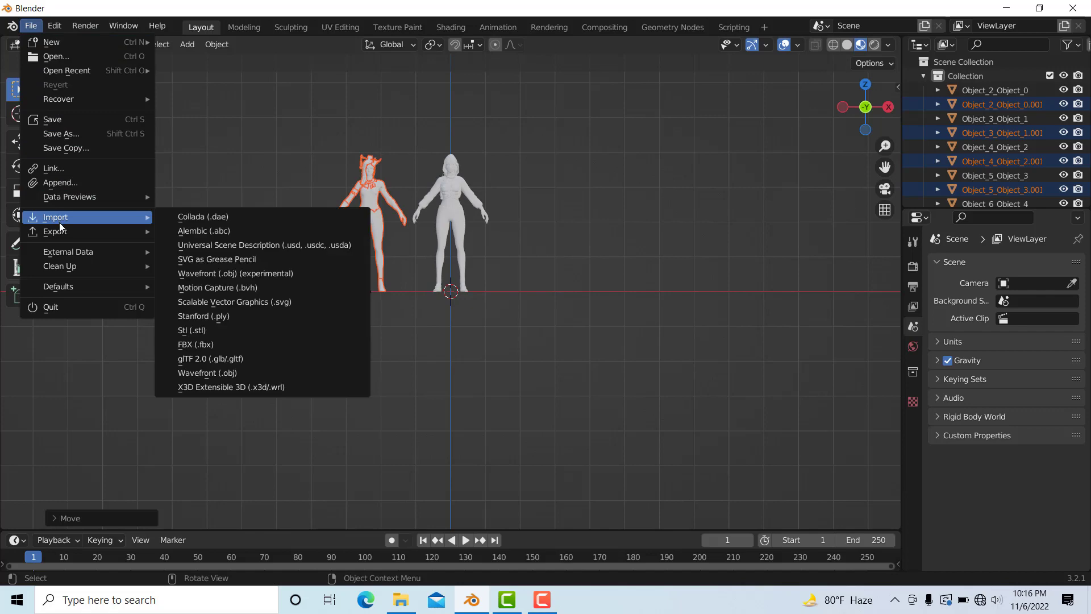
pyautogui.click(237, 373)
pyautogui.click(390, 104)
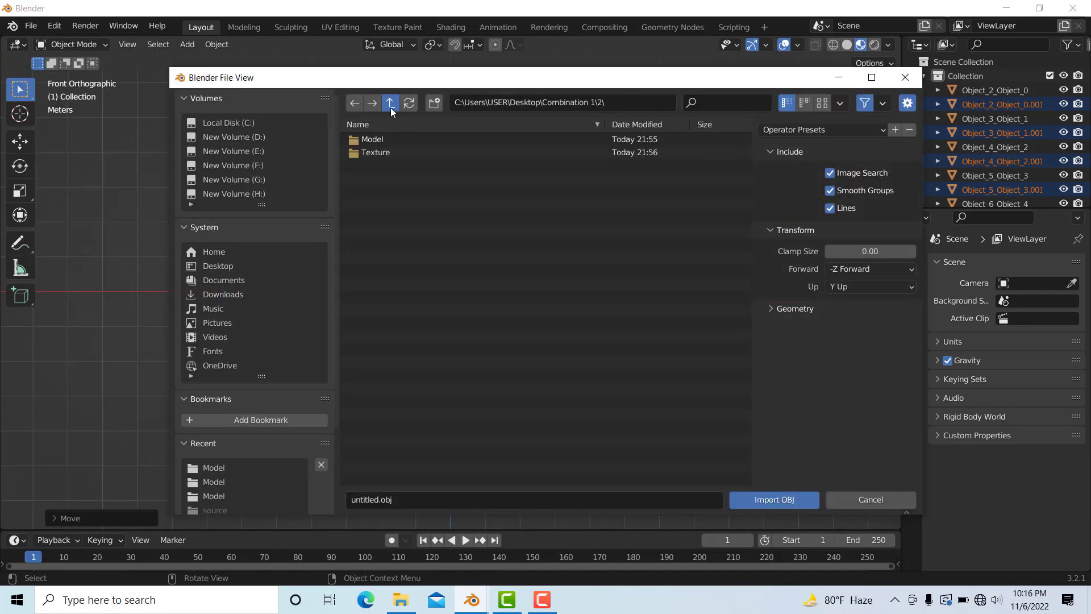
pyautogui.click(390, 104)
pyautogui.doubleClick(378, 170)
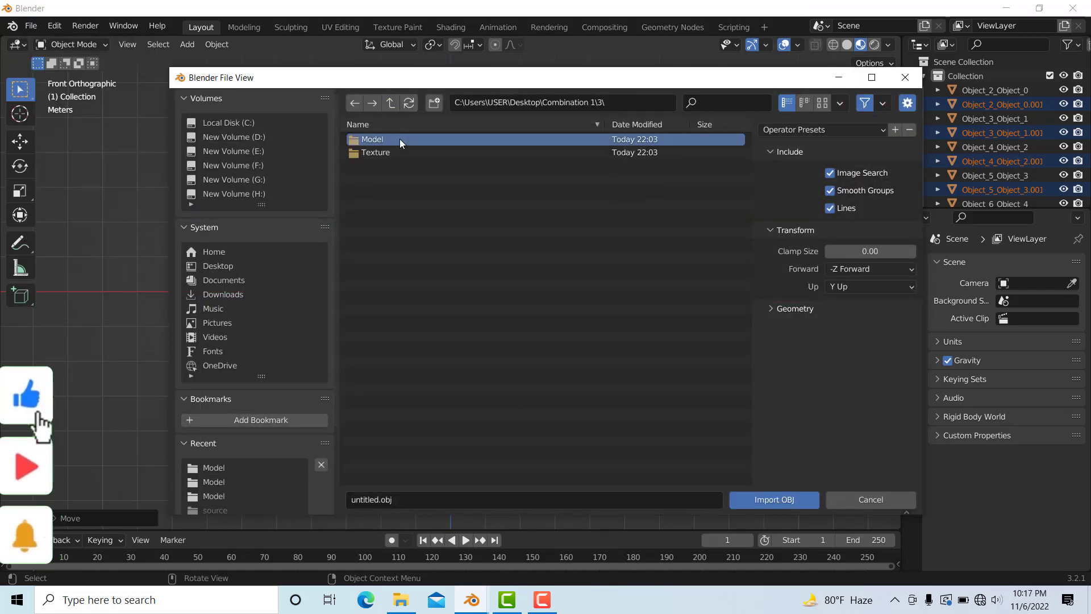
pyautogui.doubleClick(400, 138)
pyautogui.click(400, 153)
pyautogui.click(762, 500)
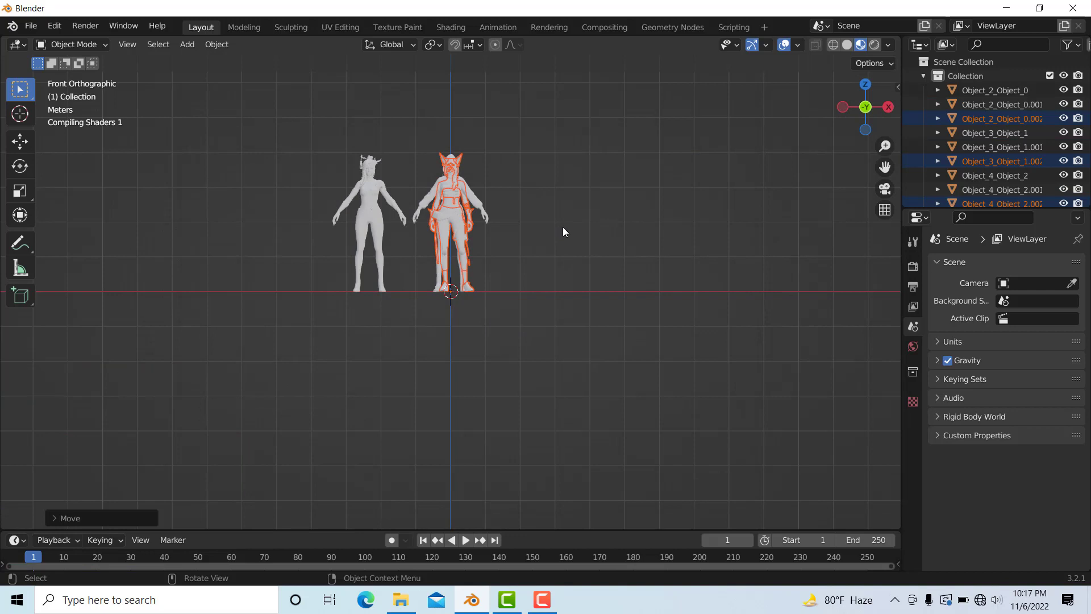
# Move the third imported figure in the negative direction along global X, placing it just beyond the second figure
pyautogui.press('g')
pyautogui.press('x')
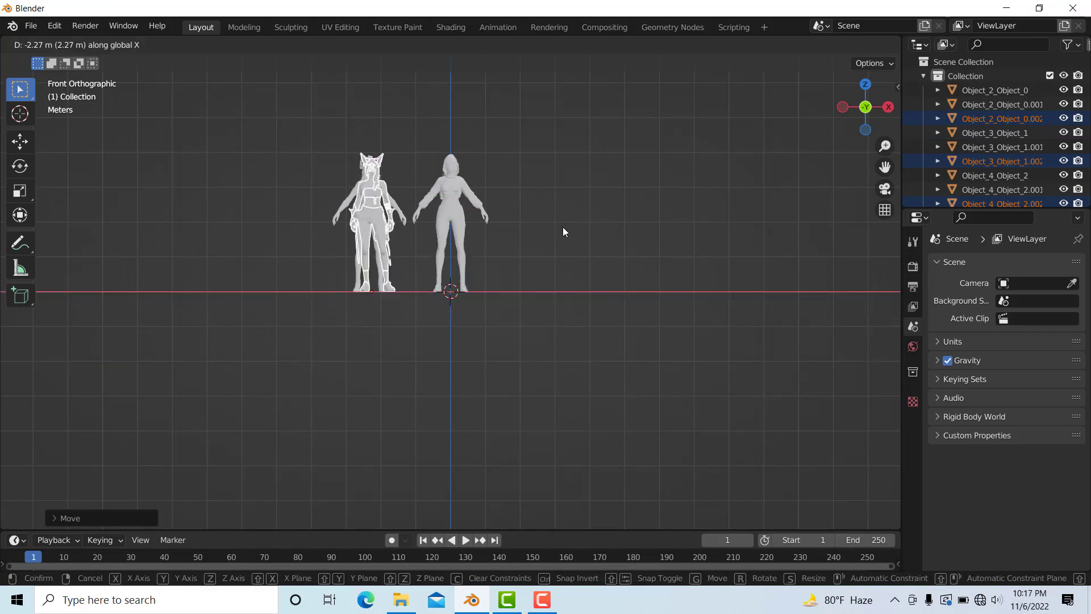
pyautogui.click(481, 219)
# Import the Wavefront model untitled.obj from Combination 1\4\Model
pyautogui.click(32, 25)
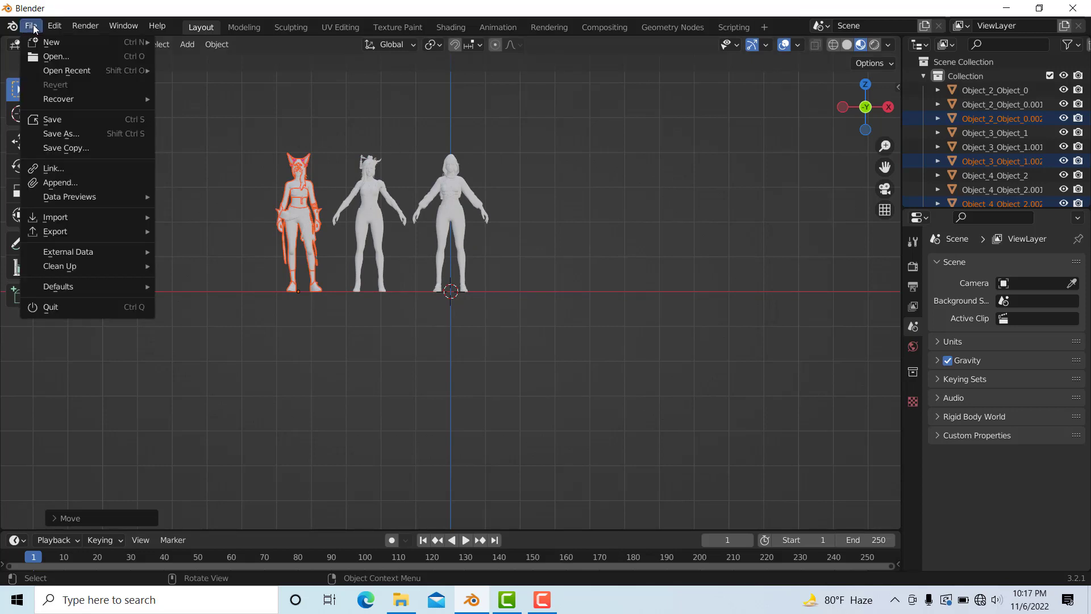
pyautogui.moveTo(57, 217)
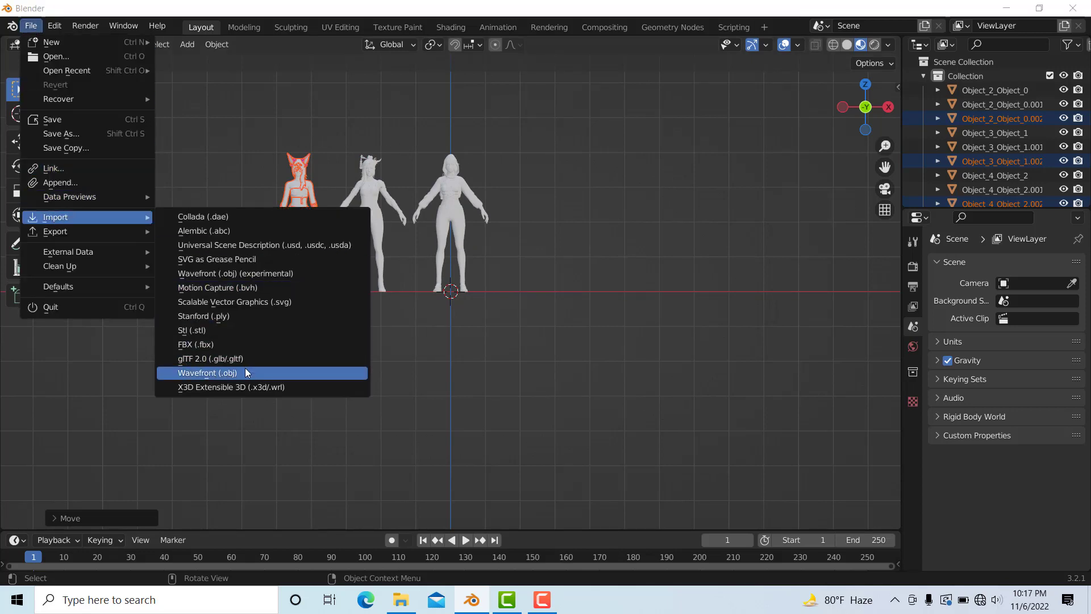
pyautogui.click(245, 368)
pyautogui.click(397, 104)
pyautogui.click(397, 105)
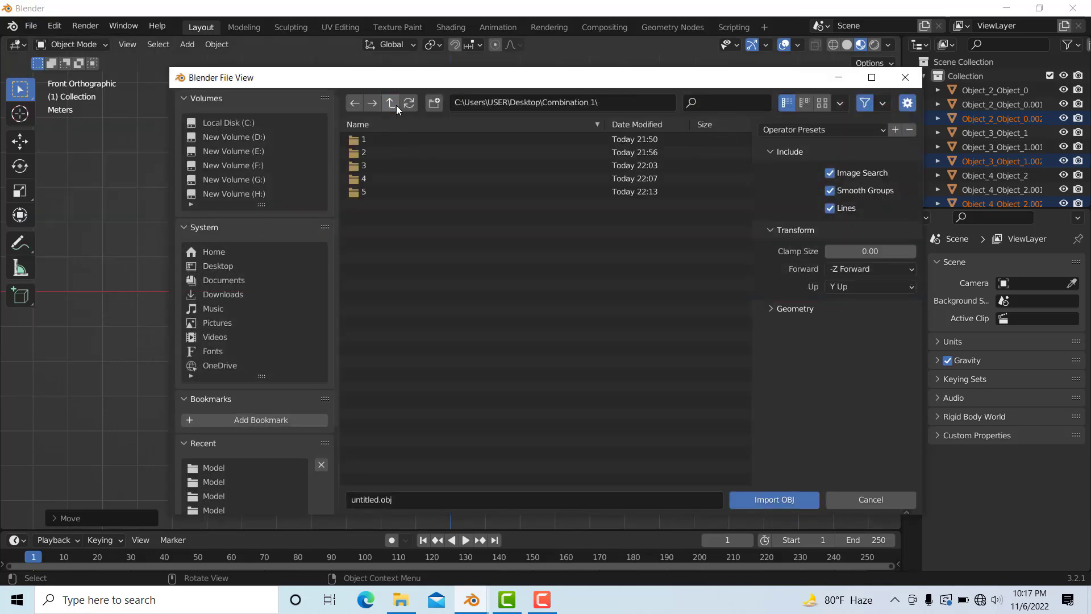
pyautogui.click(378, 177)
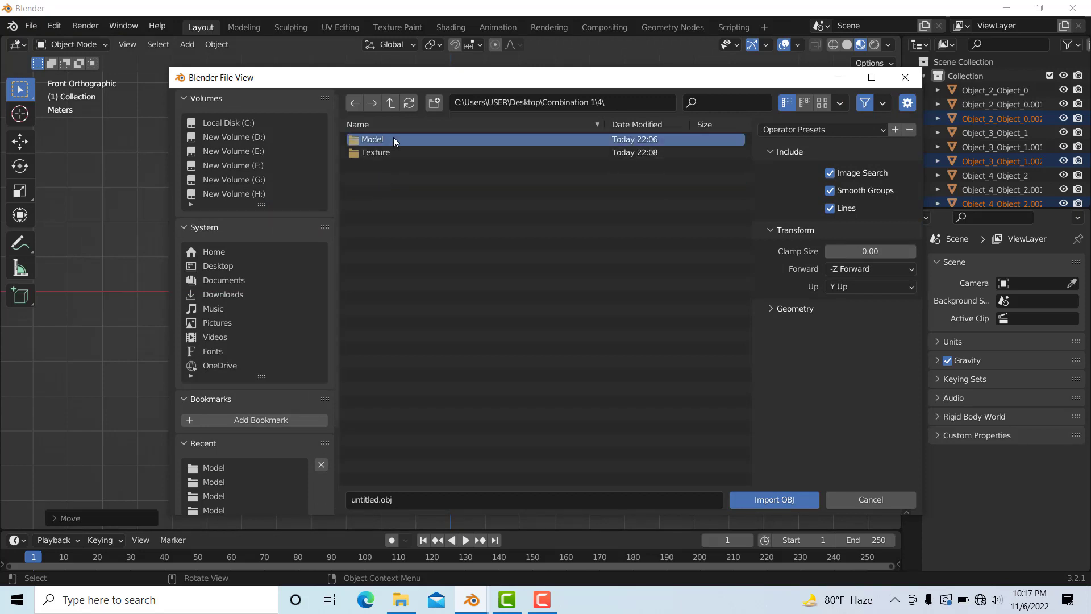
pyautogui.click(394, 138)
pyautogui.click(394, 153)
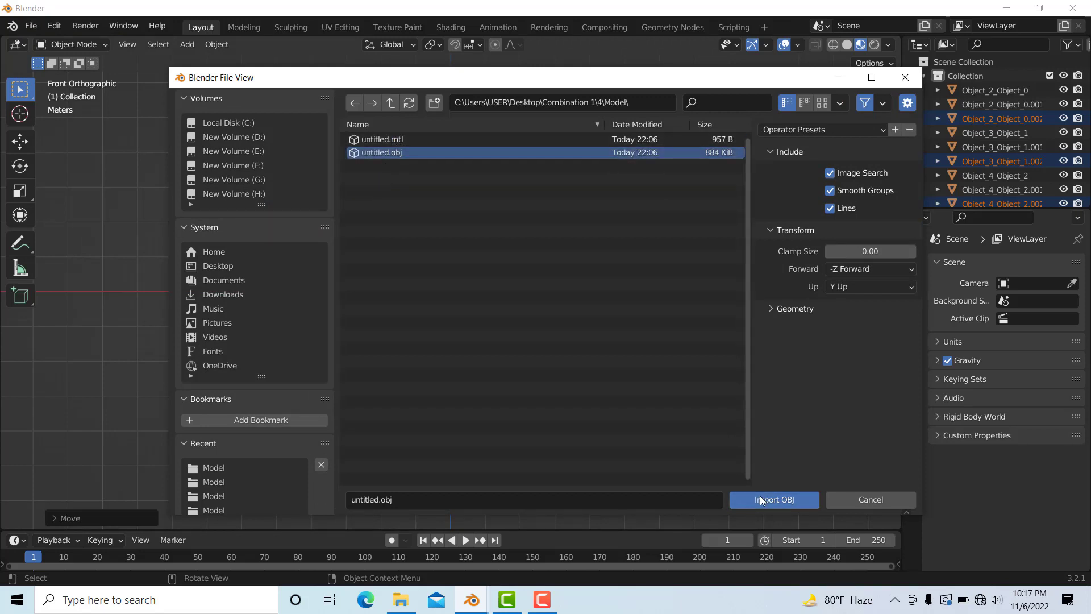
pyautogui.click(759, 495)
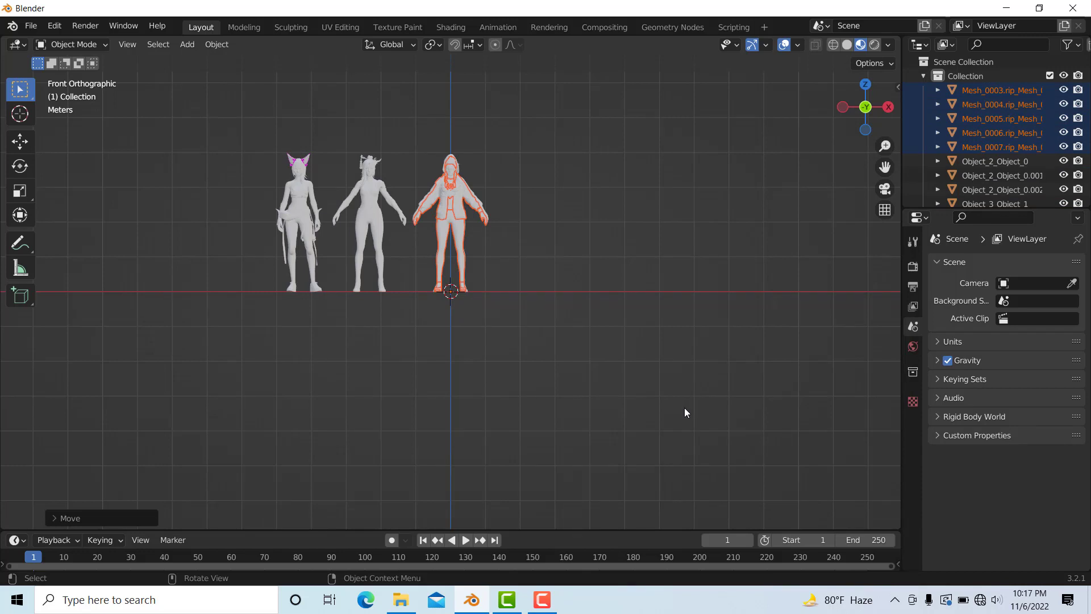
# Move the fourth imported figure about 2.4 m in the positive direction along global X, beside the first figure
pyautogui.hotkey('shift', 'd')
pyautogui.press('x')
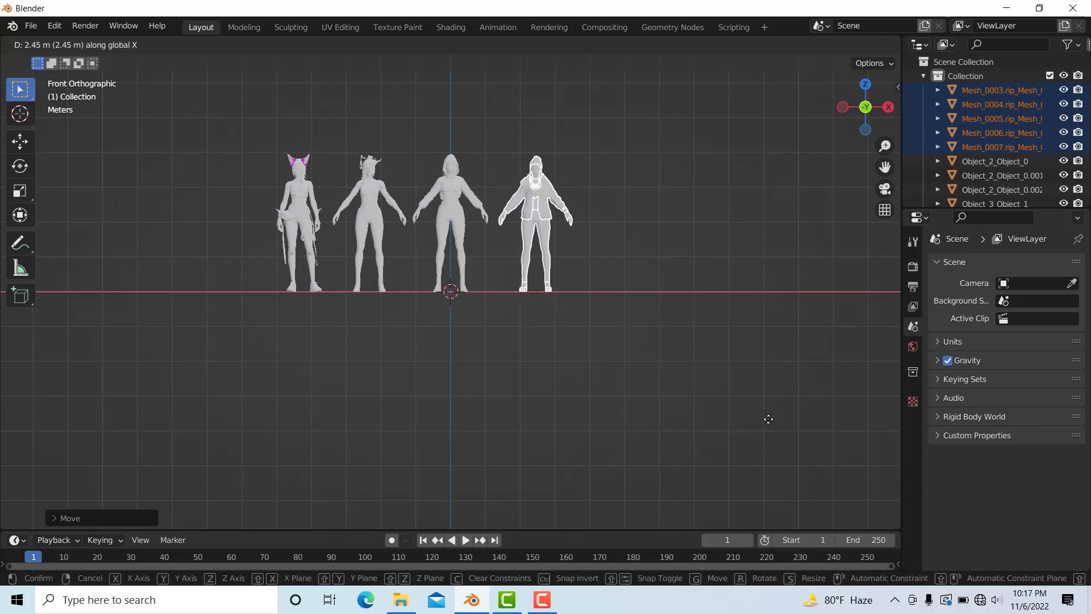
pyautogui.click(769, 424)
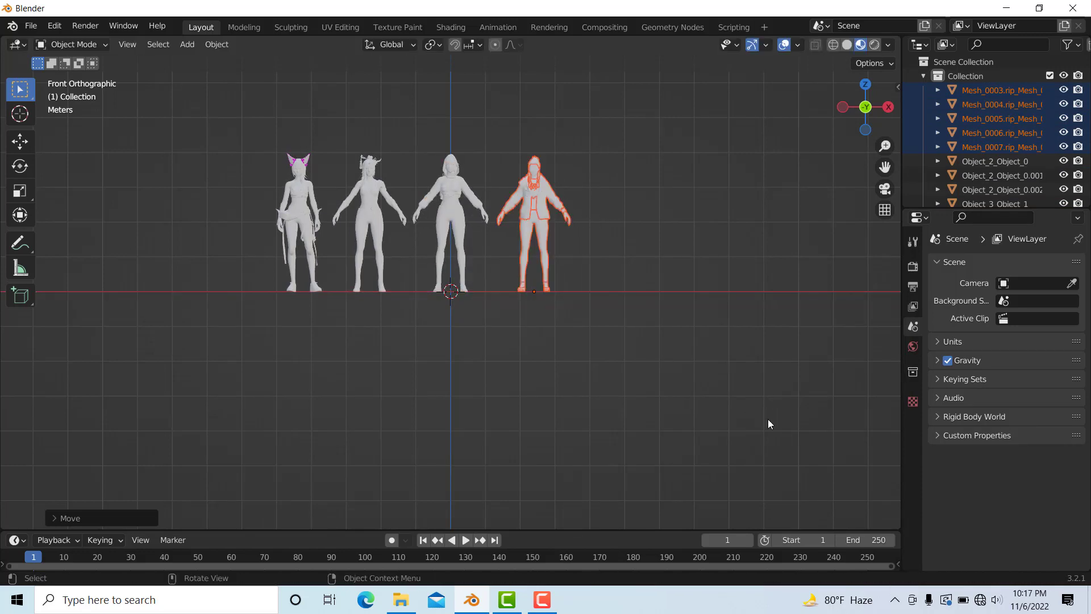
# Import the Wavefront model untitled.obj from Combination 1\5\Model
pyautogui.click(31, 29)
pyautogui.moveTo(54, 216)
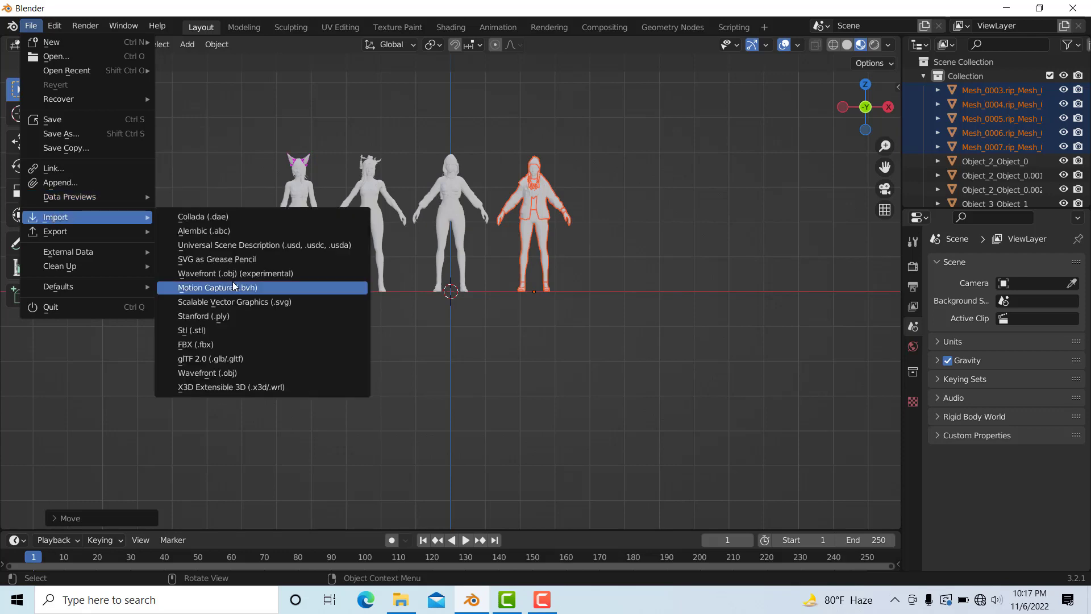
pyautogui.click(236, 374)
pyautogui.click(395, 104)
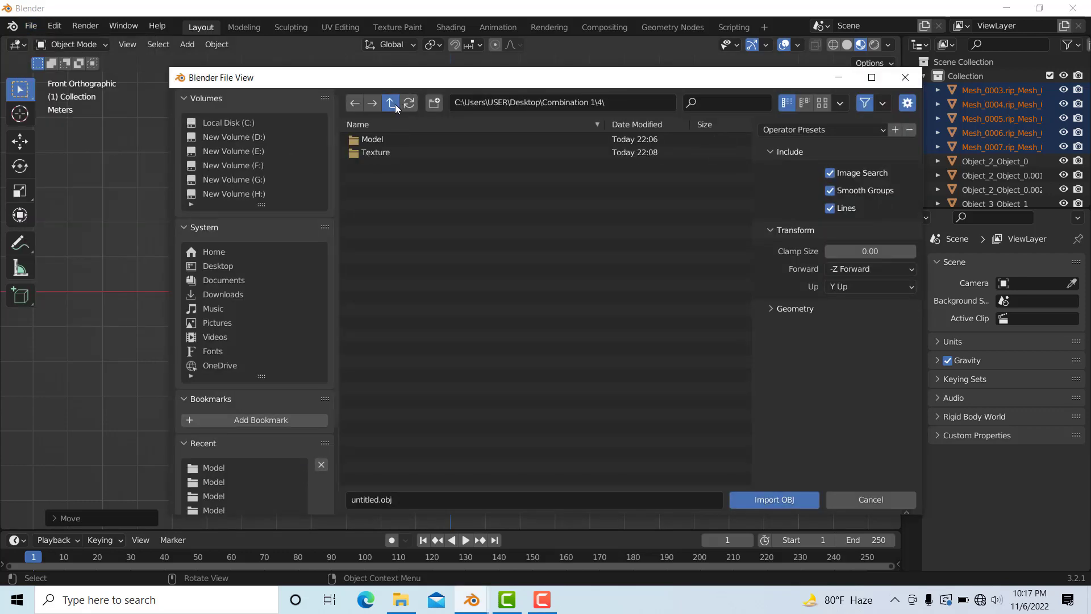
pyautogui.click(394, 104)
pyautogui.doubleClick(381, 189)
pyautogui.doubleClick(395, 140)
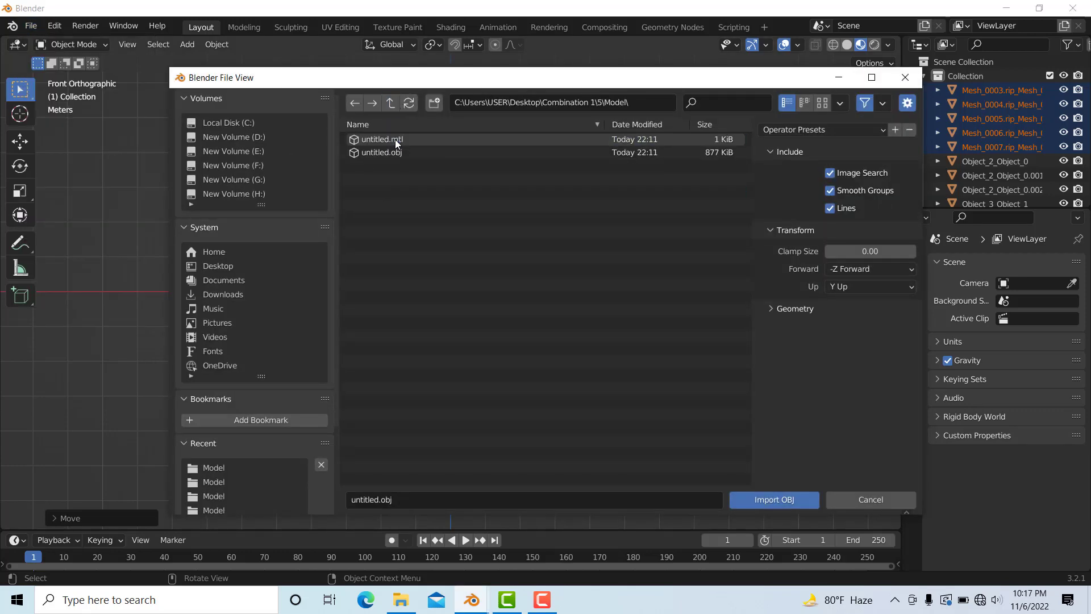
pyautogui.click(394, 153)
pyautogui.click(744, 496)
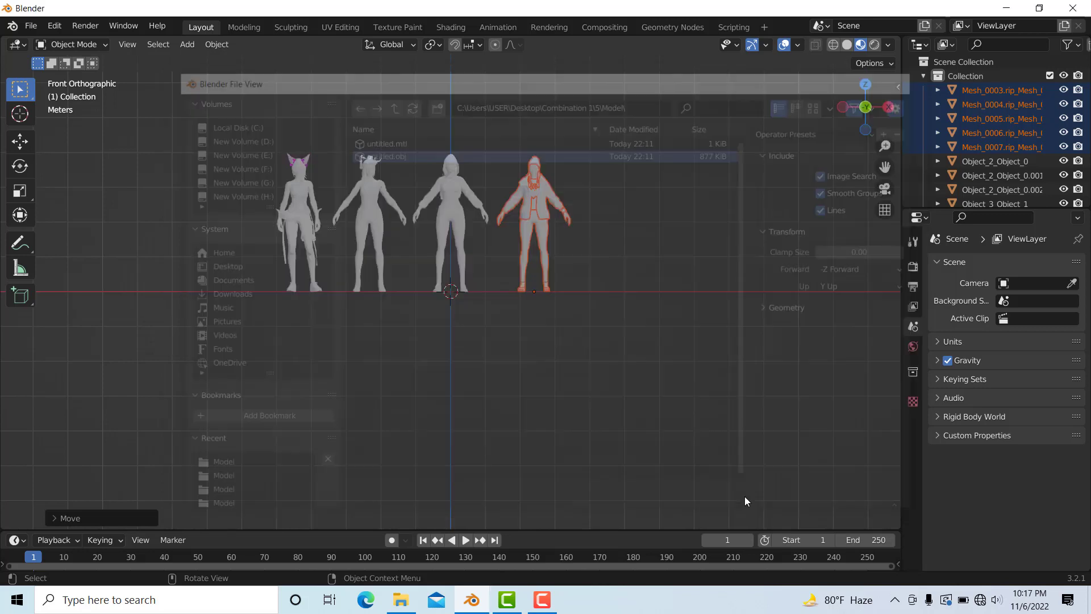
# Move the fifth imported figure about 4.7 m in the positive direction along global X, beside the fourth figure, and deselect it
pyautogui.press('g')
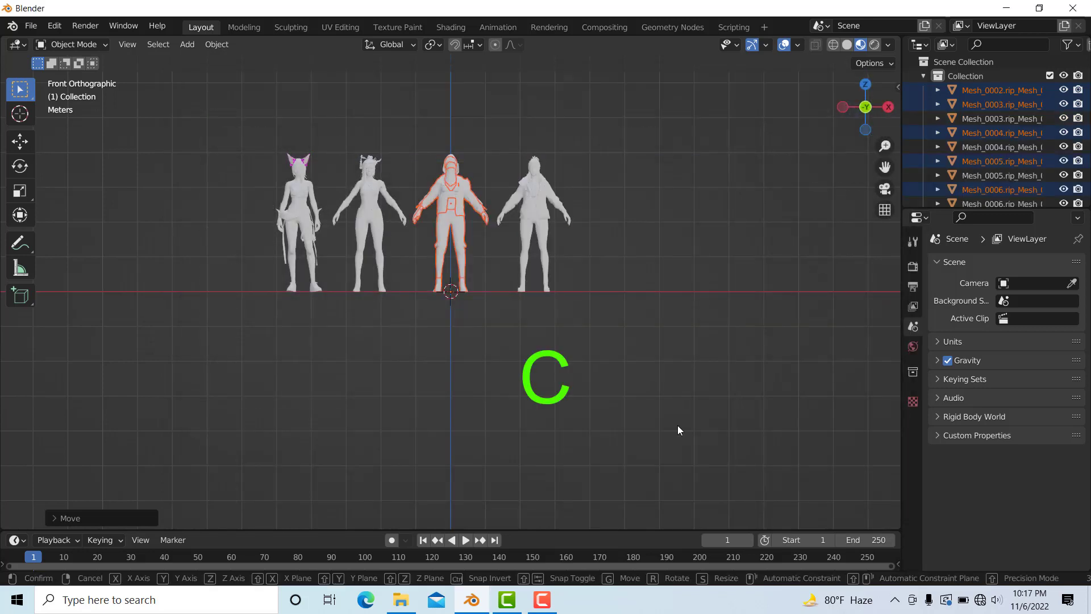
pyautogui.press('x')
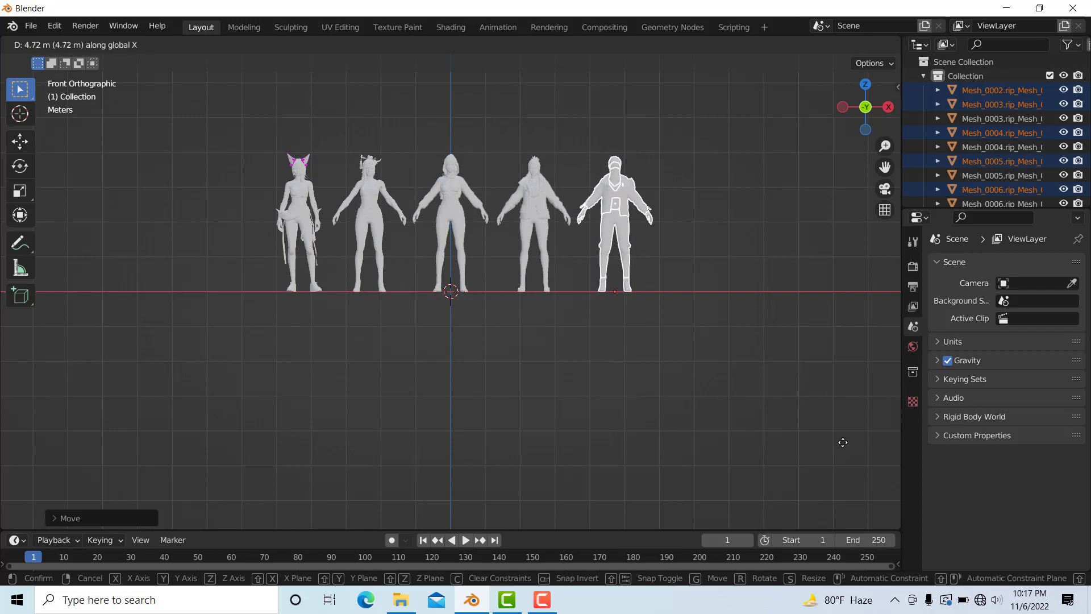
pyautogui.click(843, 442)
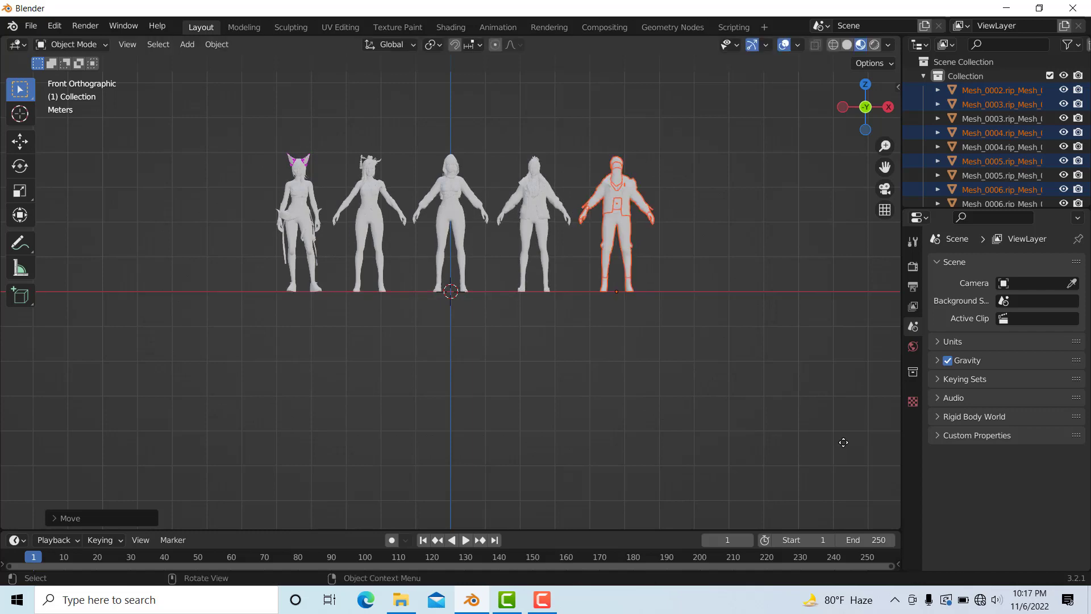
pyautogui.click(807, 258)
# Switch to the Shading workspace for texturing the five lined-up figures
pyautogui.moveTo(880, 122); pyautogui.dragTo(803, 206)
pyautogui.scroll(2, 803, 207)
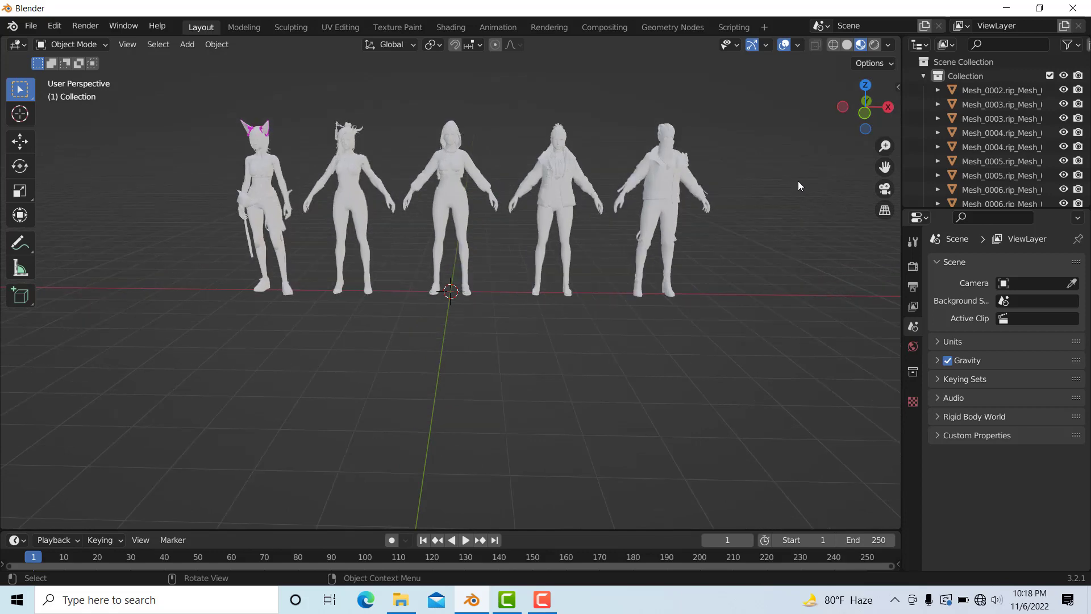
pyautogui.scroll(1, 798, 181)
pyautogui.moveTo(885, 167); pyautogui.dragTo(885, 211)
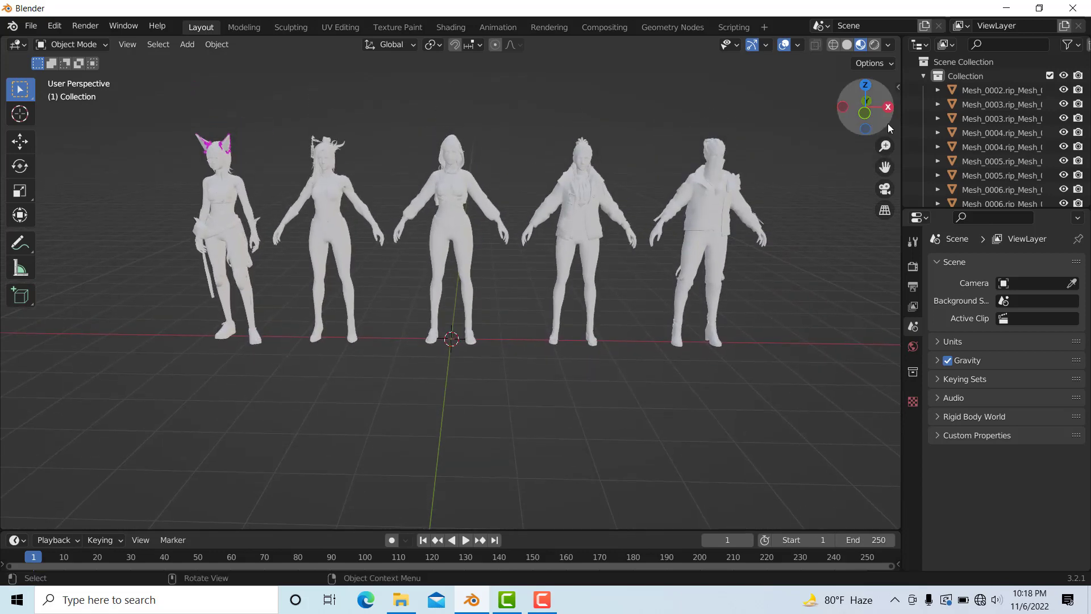
pyautogui.moveTo(884, 126); pyautogui.dragTo(872, 115)
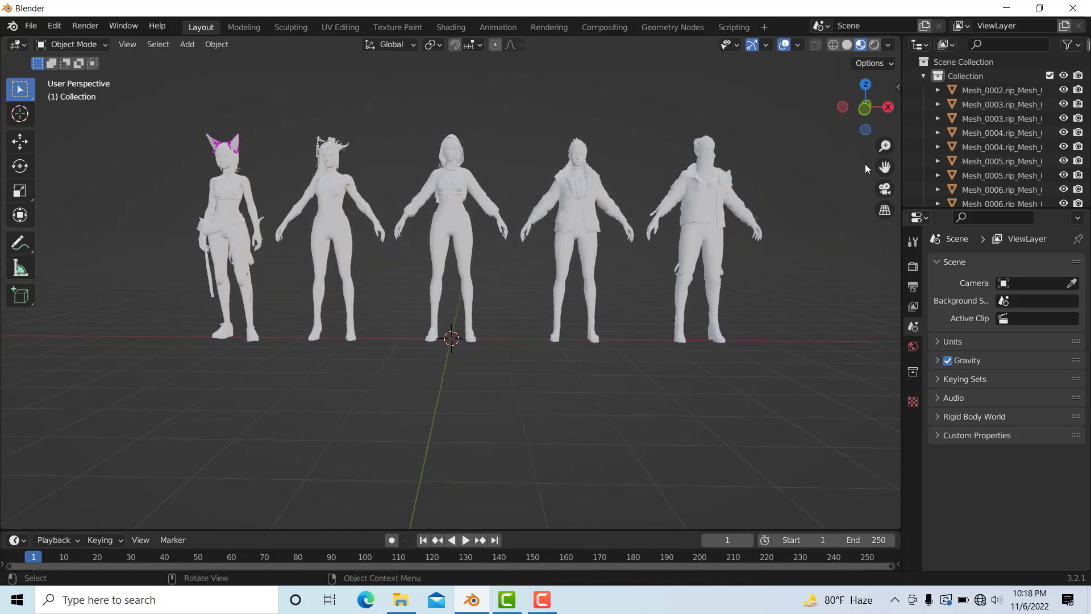
pyautogui.moveTo(880, 166); pyautogui.dragTo(880, 209)
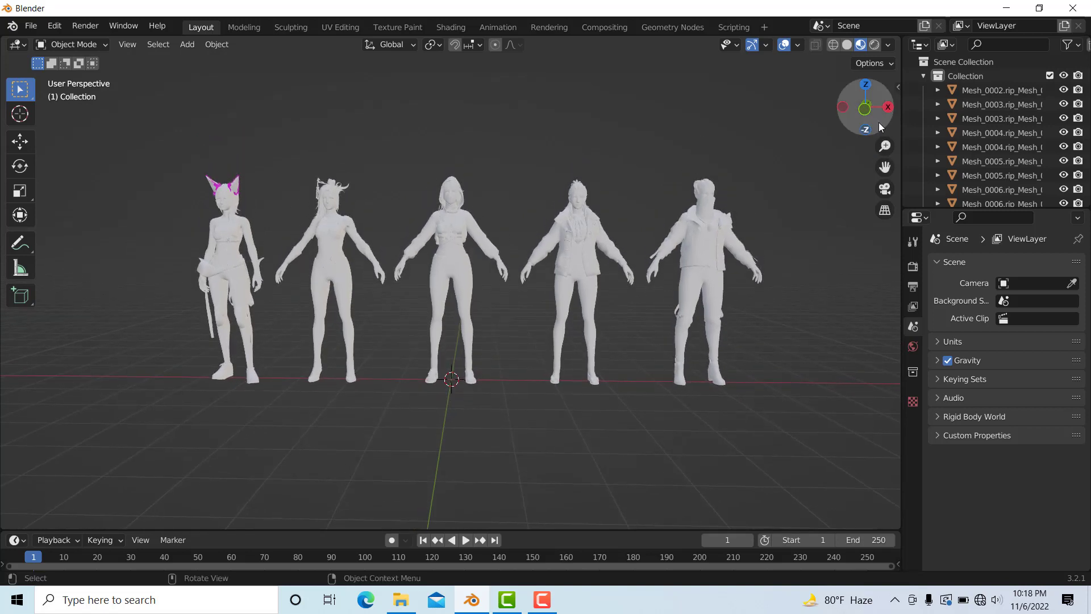
pyautogui.moveTo(866, 114); pyautogui.dragTo(864, 113)
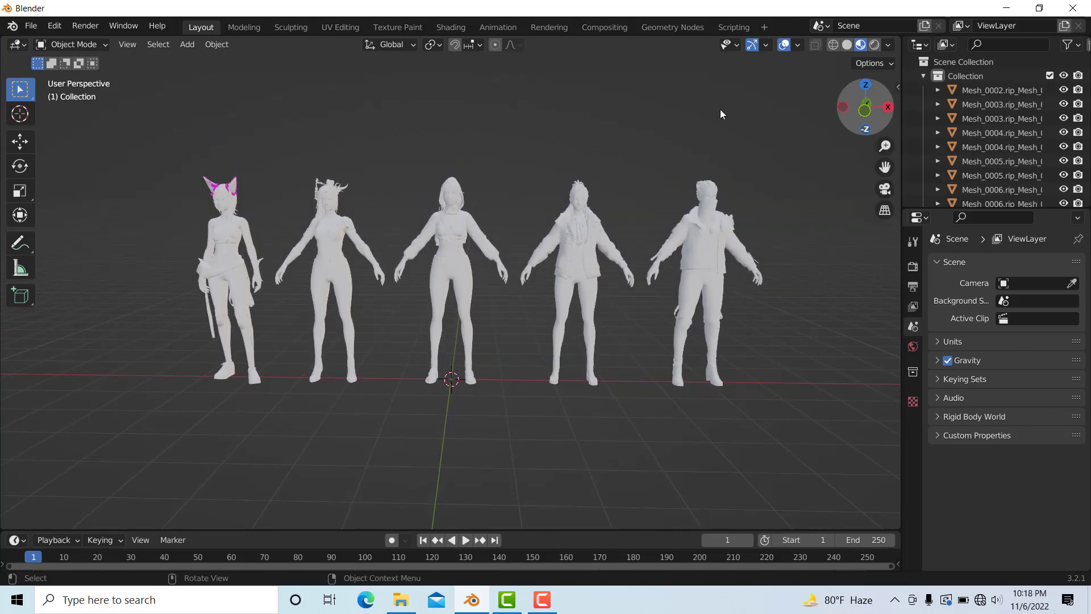
pyautogui.click(452, 27)
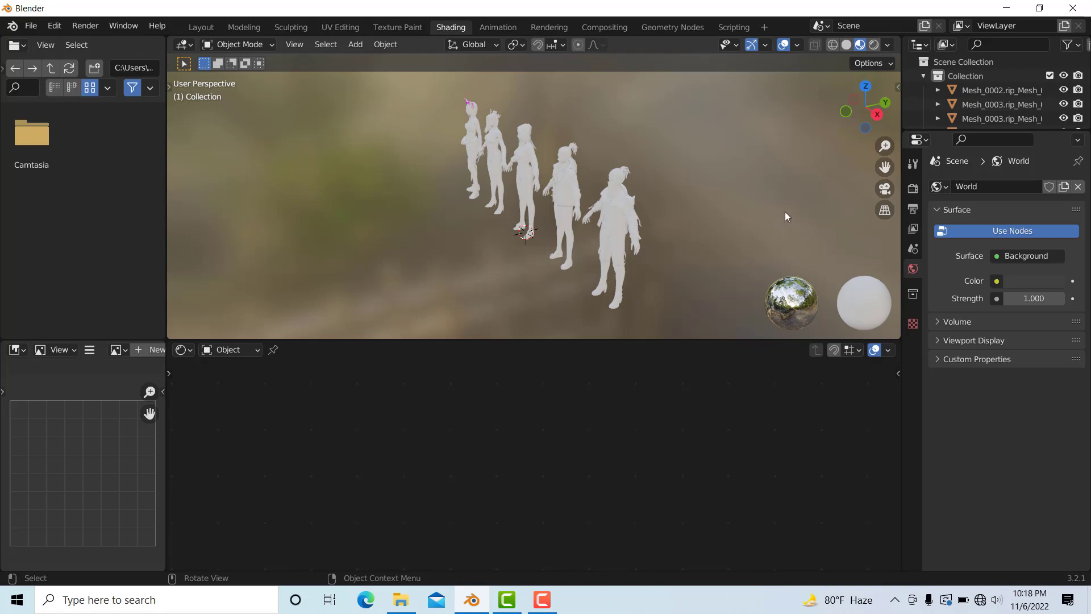
pyautogui.moveTo(865, 111)
pyautogui.mouseDown()
pyautogui.moveTo(888, 144)
pyautogui.moveTo(878, 108)
pyautogui.mouseUp()
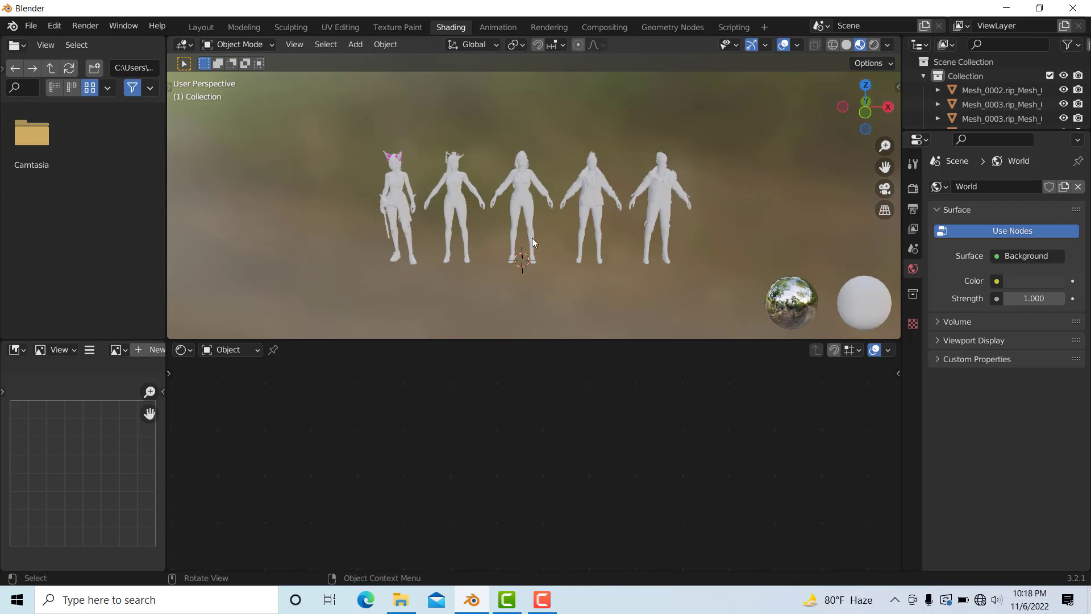
# Add bottom.png from Combination 1\1\Texture to the middle figure's trousers material and link its Color to Base Color
pyautogui.click(533, 242)
pyautogui.moveTo(895, 481); pyautogui.dragTo(901, 420)
pyautogui.click(400, 599)
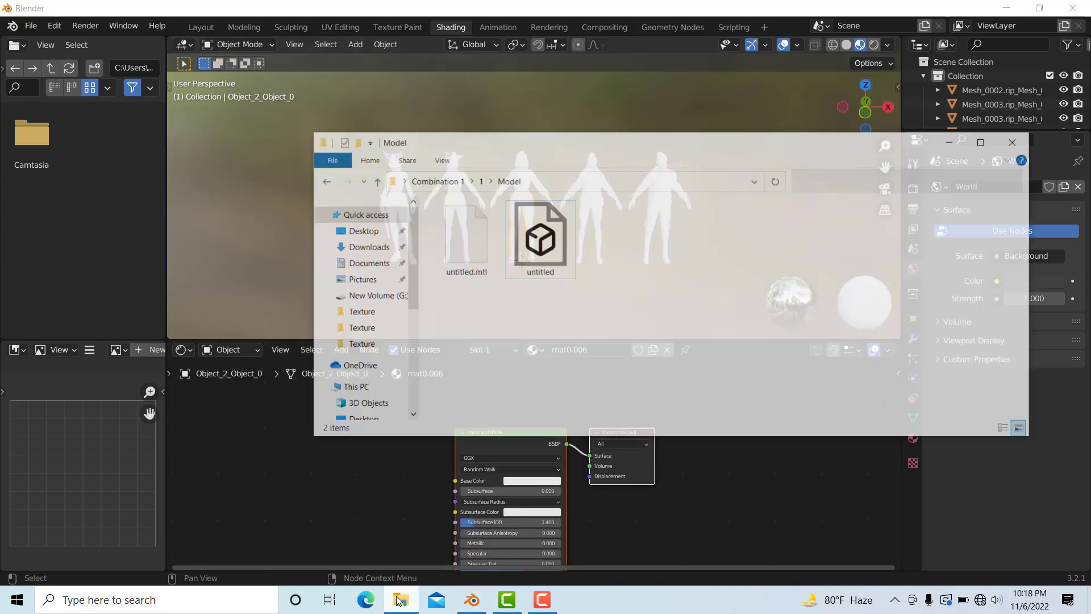
pyautogui.click(321, 151)
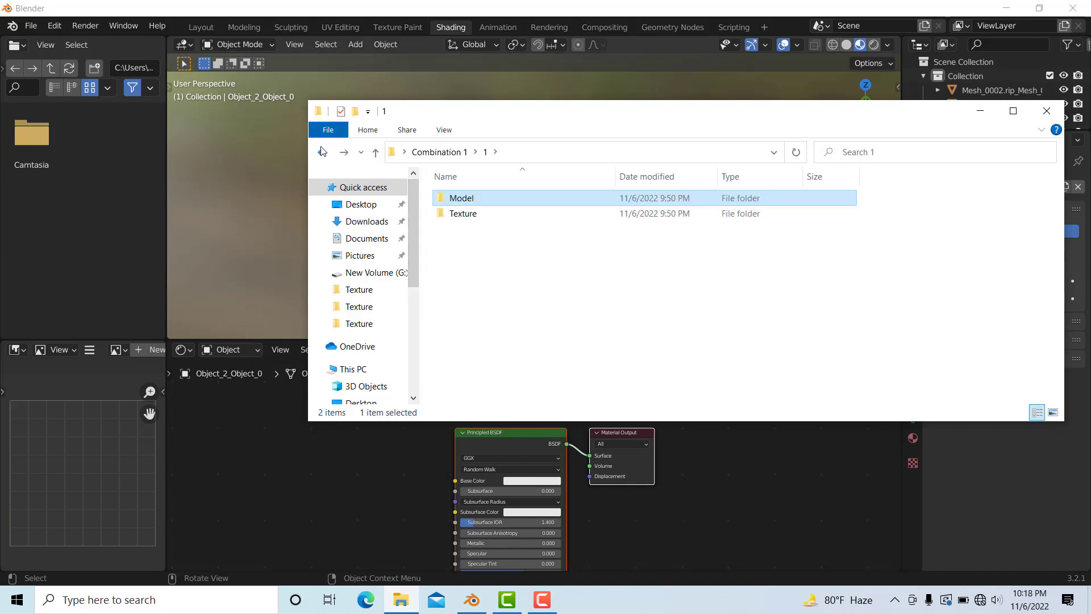
pyautogui.click(322, 151)
pyautogui.doubleClick(487, 205)
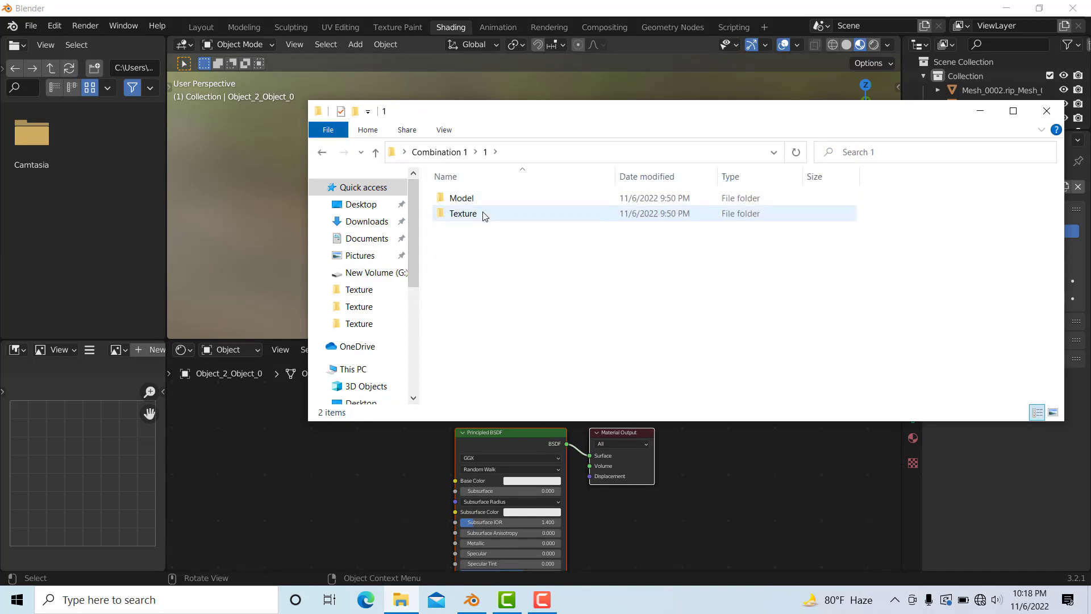
pyautogui.doubleClick(482, 214)
pyautogui.moveTo(471, 273); pyautogui.dragTo(853, 317)
pyautogui.click(852, 316)
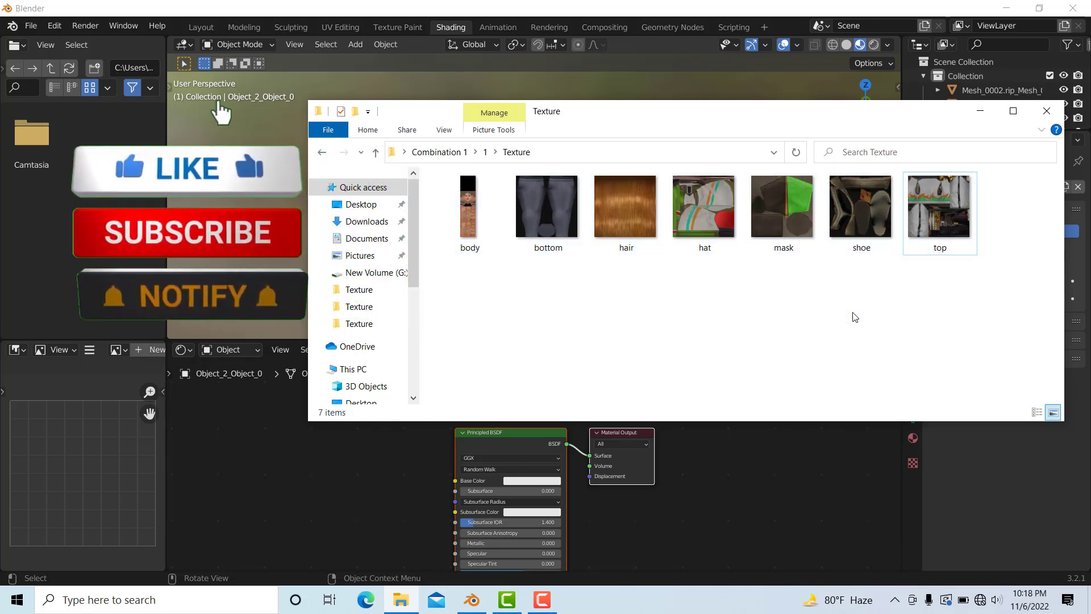
pyautogui.moveTo(527, 209); pyautogui.dragTo(288, 485)
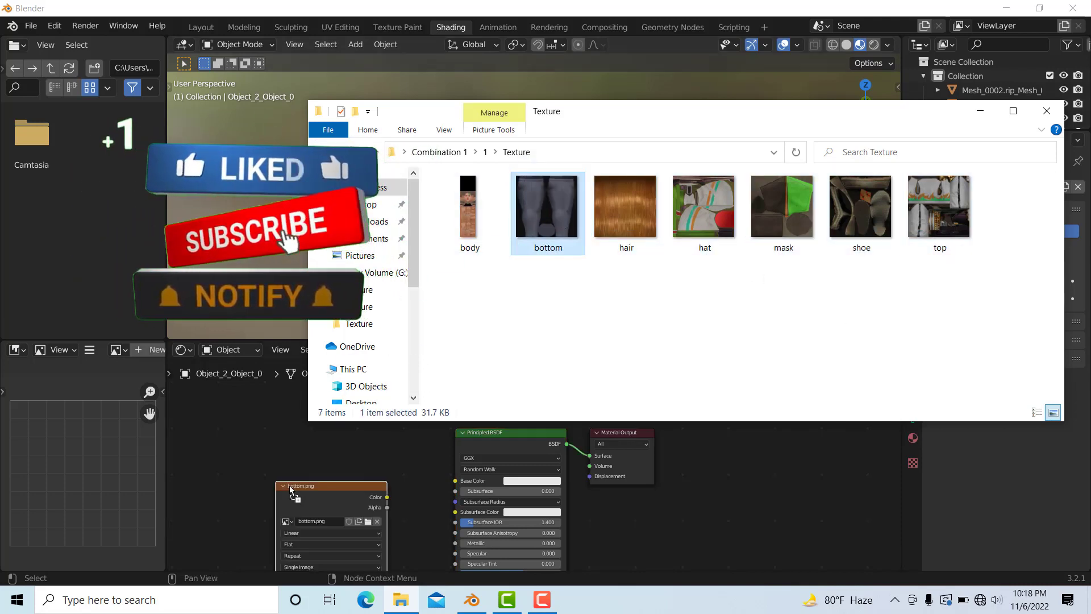
pyautogui.moveTo(387, 498); pyautogui.dragTo(457, 481)
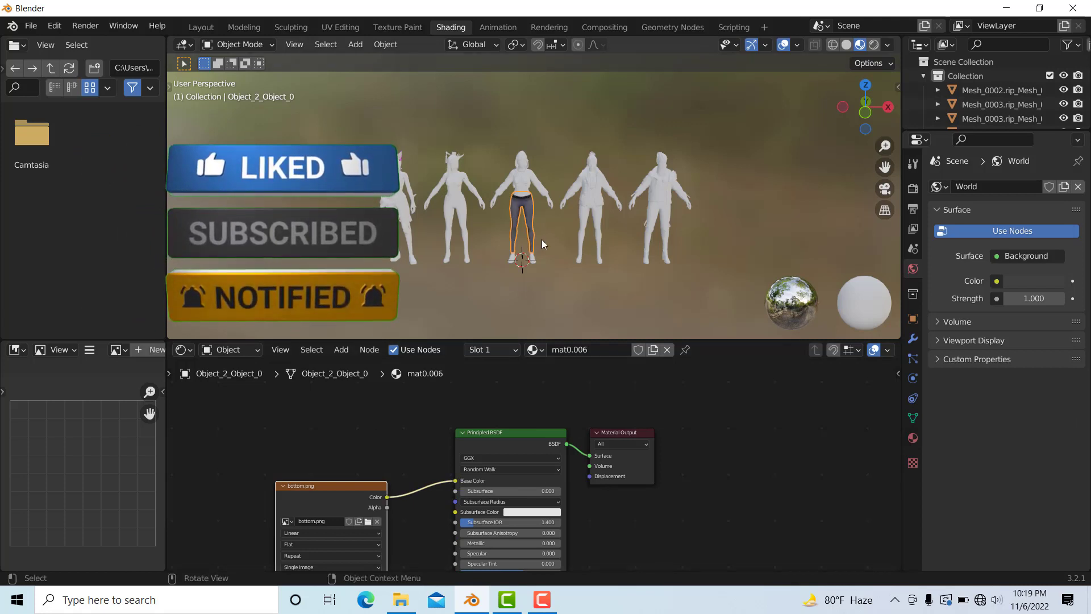
# Add top.png to the material of the middle figure's top and link its Color to Base Color
pyautogui.click(537, 182)
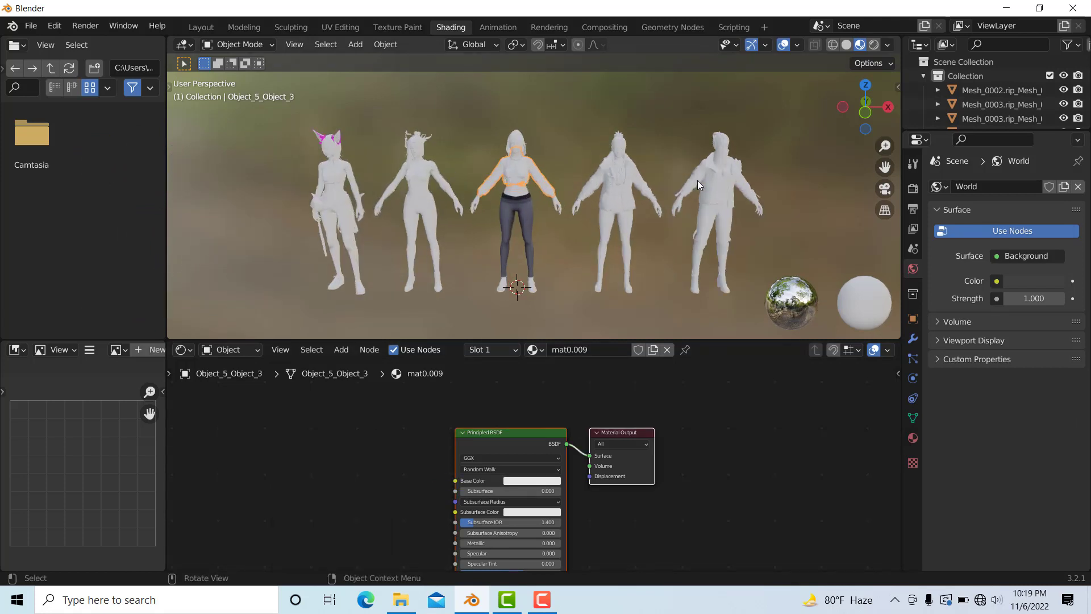
pyautogui.hotkey('alt', 'Tab')
pyautogui.moveTo(939, 214); pyautogui.dragTo(303, 461)
pyautogui.click(400, 472)
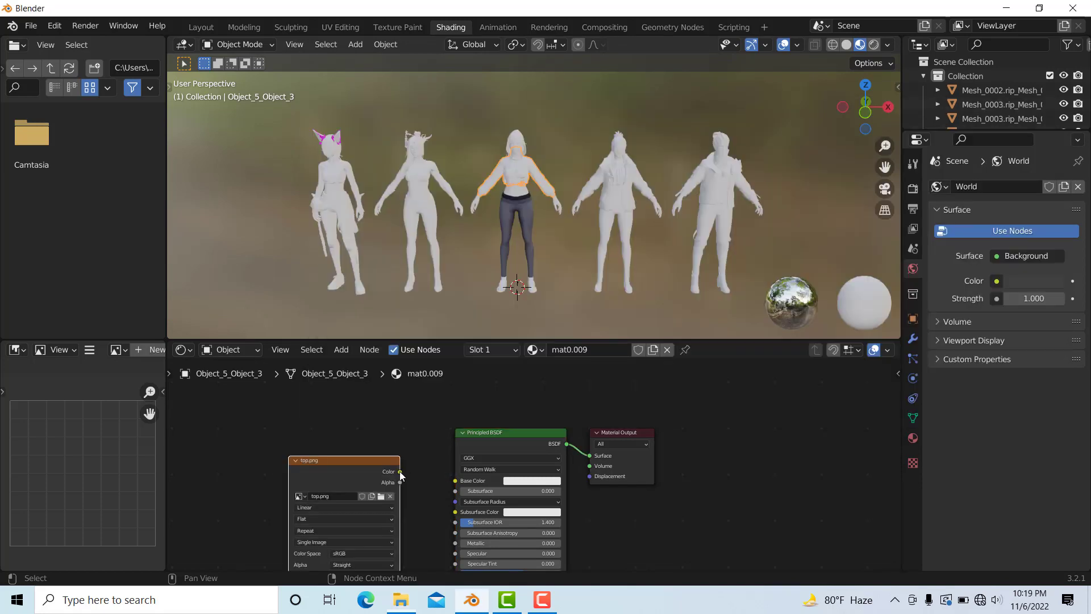
pyautogui.moveTo(401, 472); pyautogui.dragTo(456, 481)
# Add body.png to the middle figure's skin material and link its Color to Base Color
pyautogui.click(555, 203)
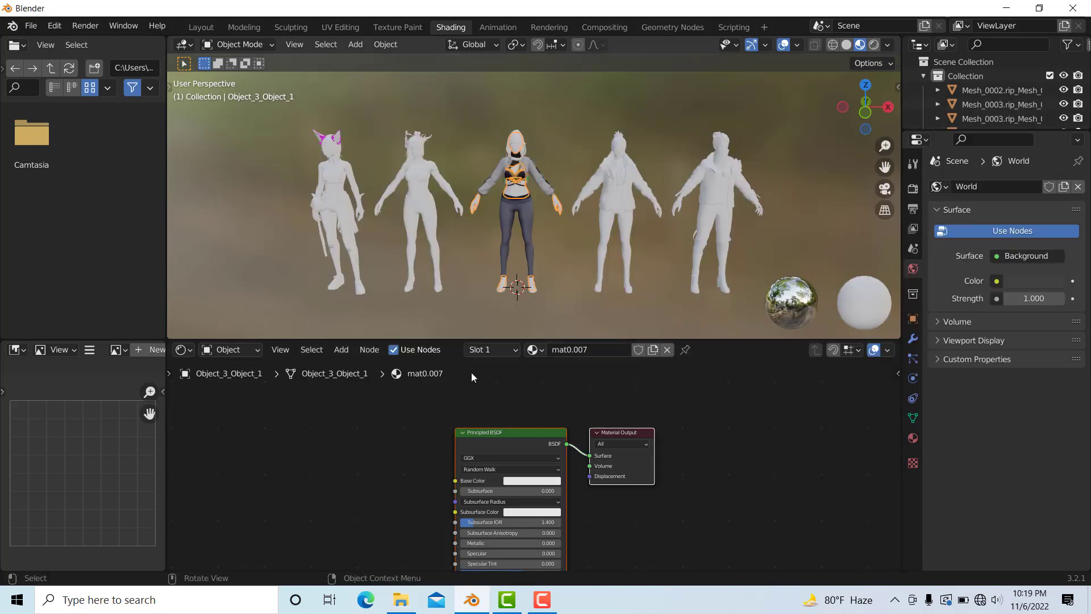
pyautogui.click(402, 599)
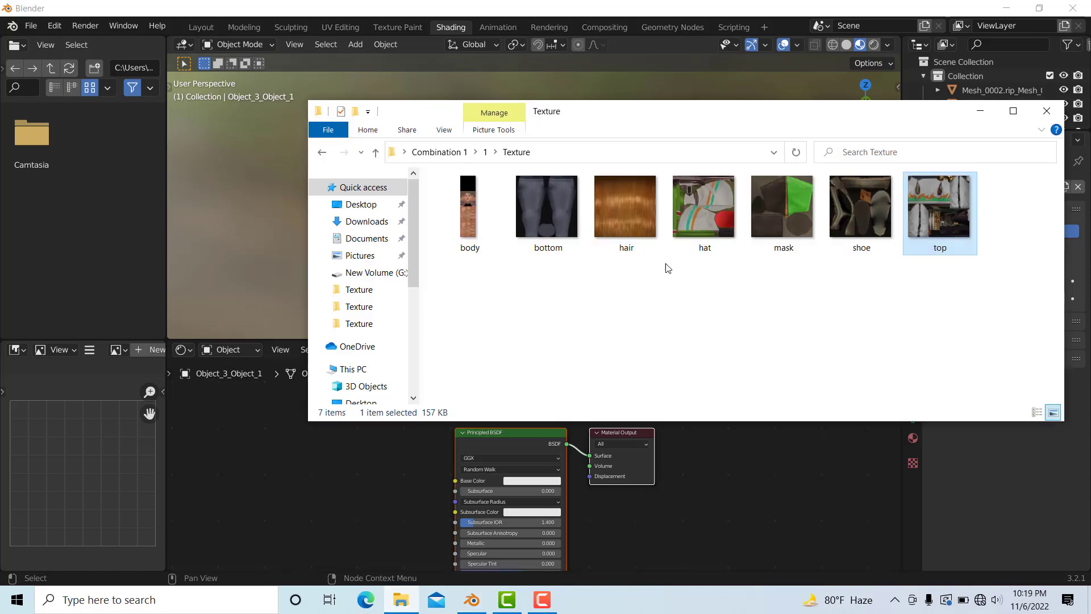
pyautogui.moveTo(469, 212); pyautogui.dragTo(296, 469)
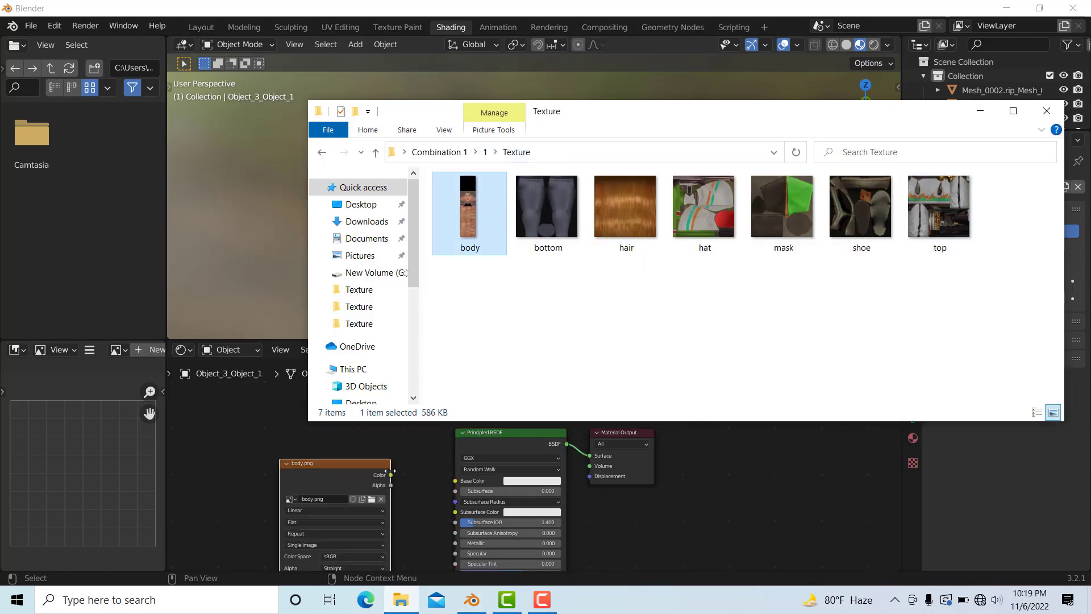
pyautogui.moveTo(391, 474); pyautogui.dragTo(458, 479)
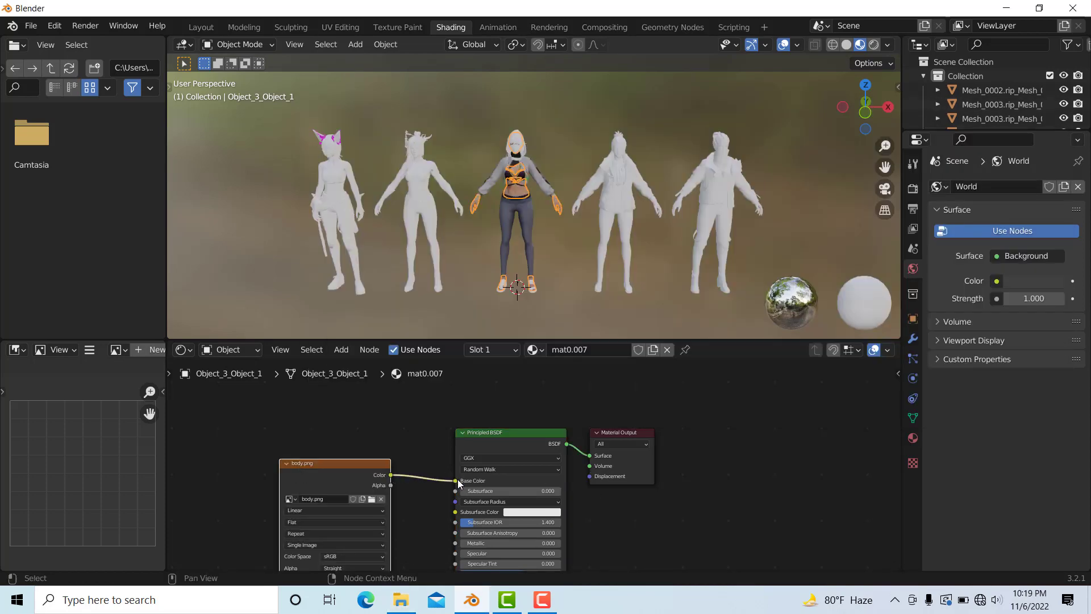
# Add hair.png to the middle figure's hair material and link its Color to Base Color
pyautogui.click(526, 150)
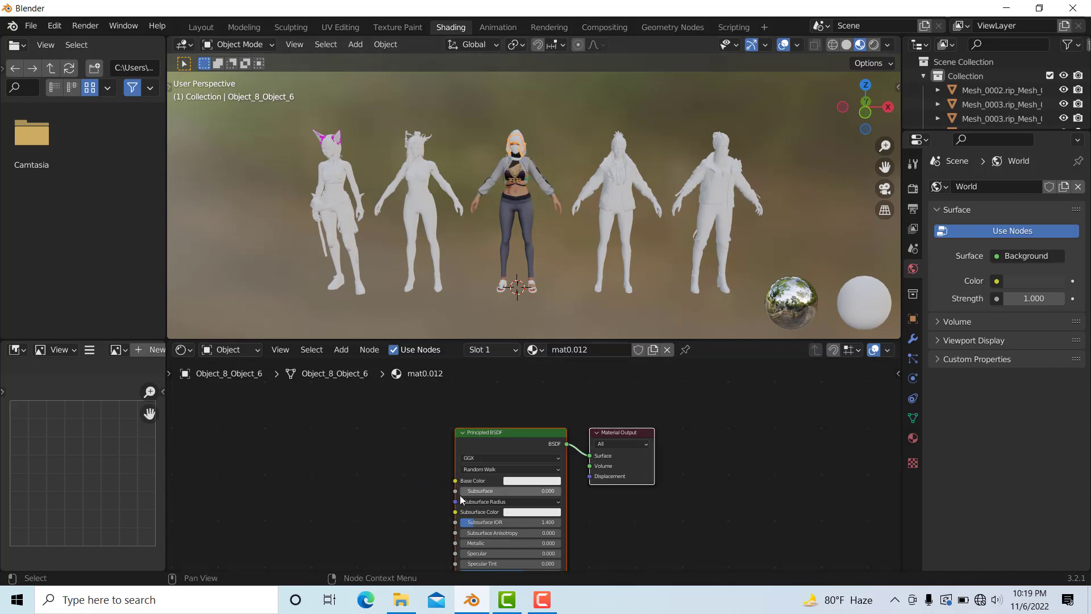
pyautogui.click(401, 599)
pyautogui.moveTo(624, 220); pyautogui.dragTo(455, 481)
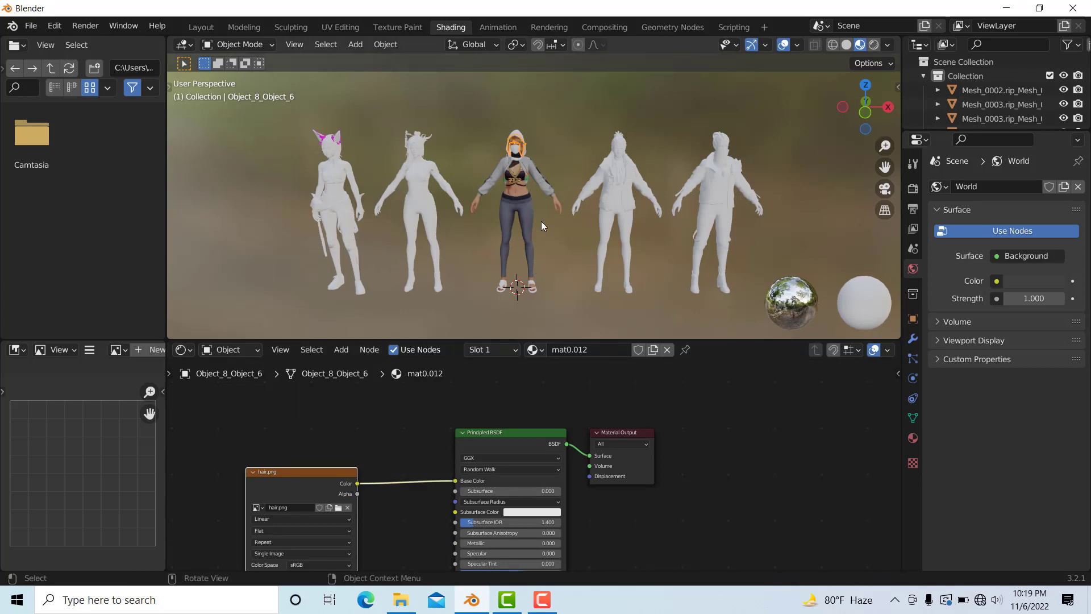
# Add hat.png to the middle figure's hood material and link its Color to Base Color
pyautogui.click(519, 134)
pyautogui.click(401, 600)
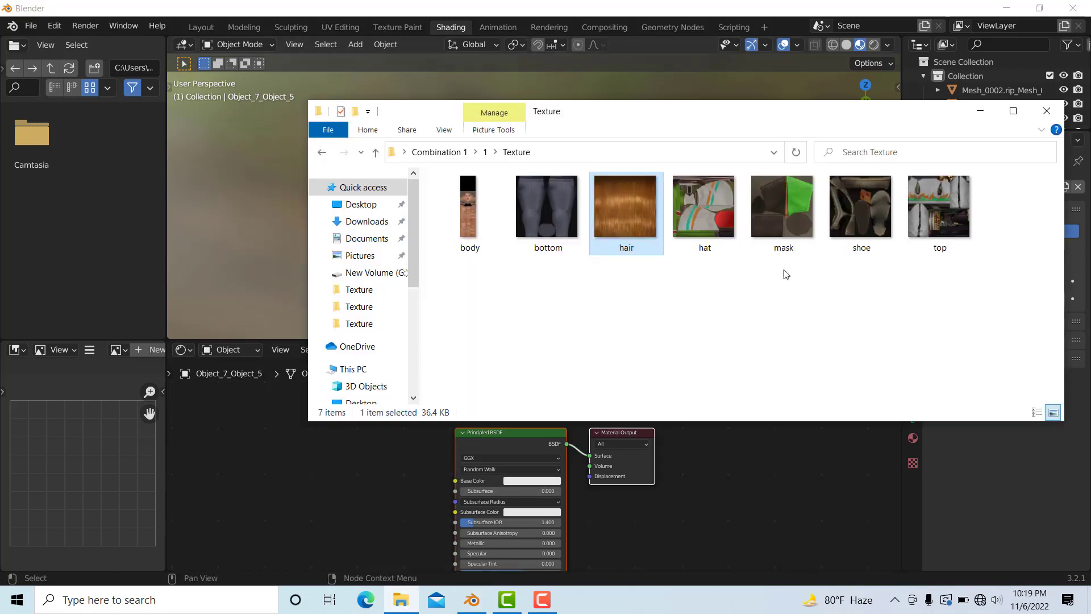
pyautogui.moveTo(703, 219); pyautogui.dragTo(462, 478)
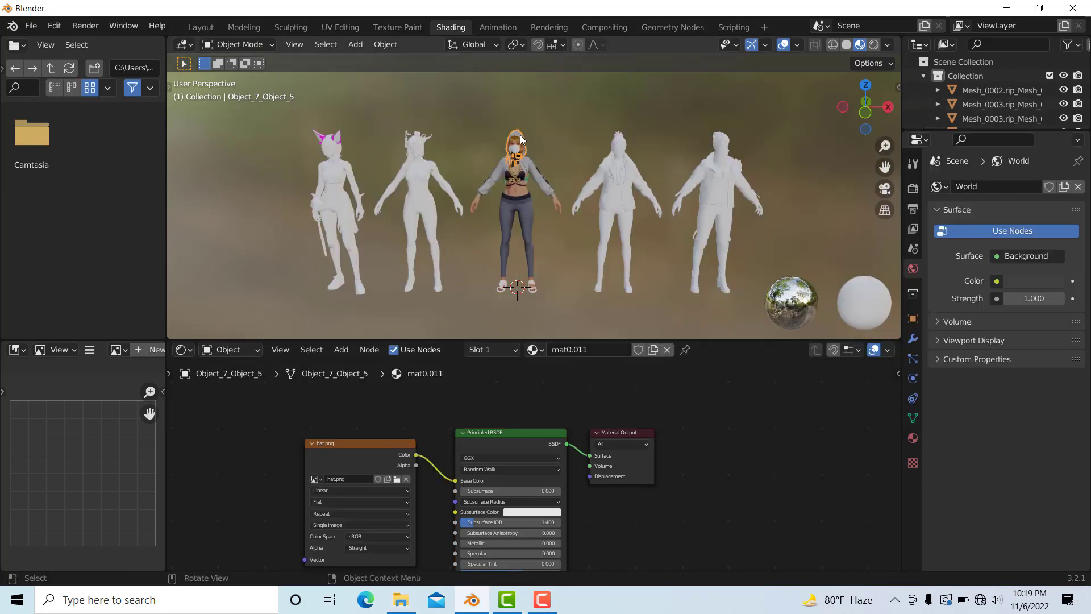
# Add mask.png to the middle figure's face mask material and link its Color to Base Color
pyautogui.click(514, 154)
pyautogui.hotkey('alt', 'Tab')
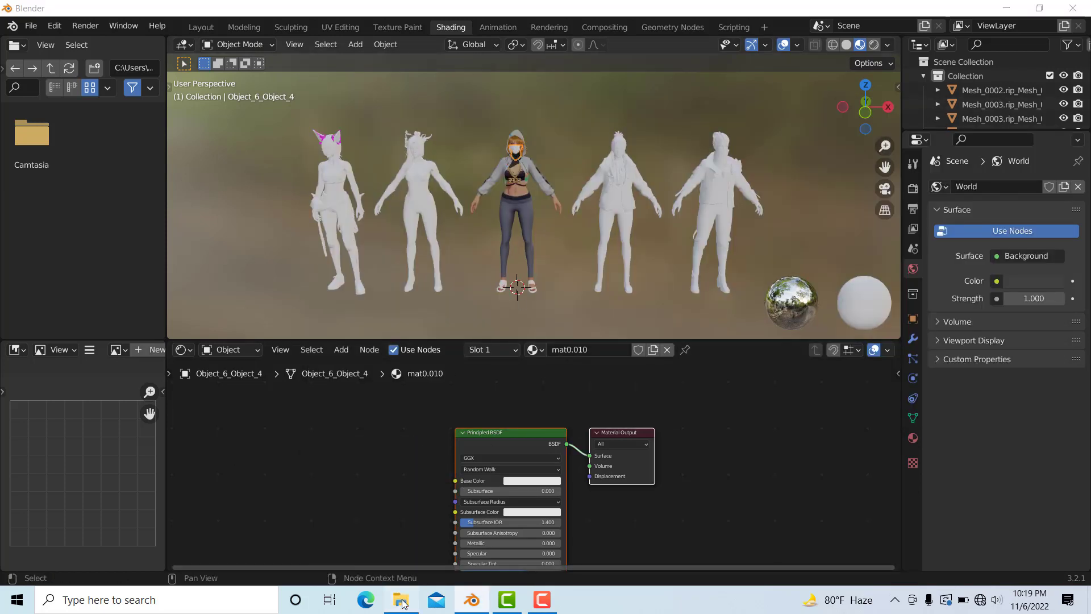
pyautogui.moveTo(775, 226); pyautogui.dragTo(329, 471)
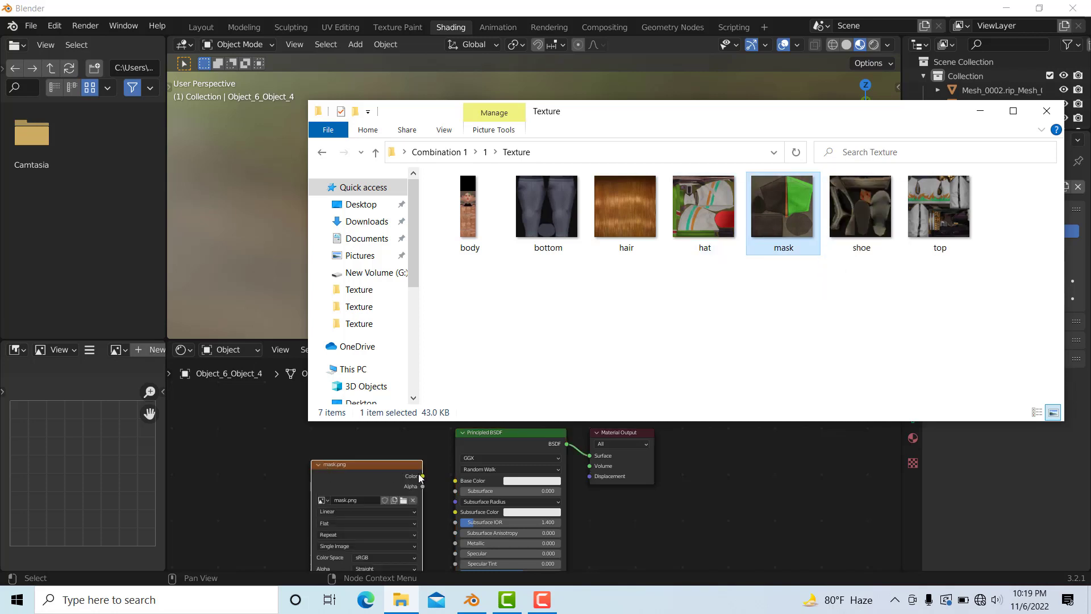
pyautogui.click(423, 477)
pyautogui.moveTo(424, 477); pyautogui.dragTo(455, 480)
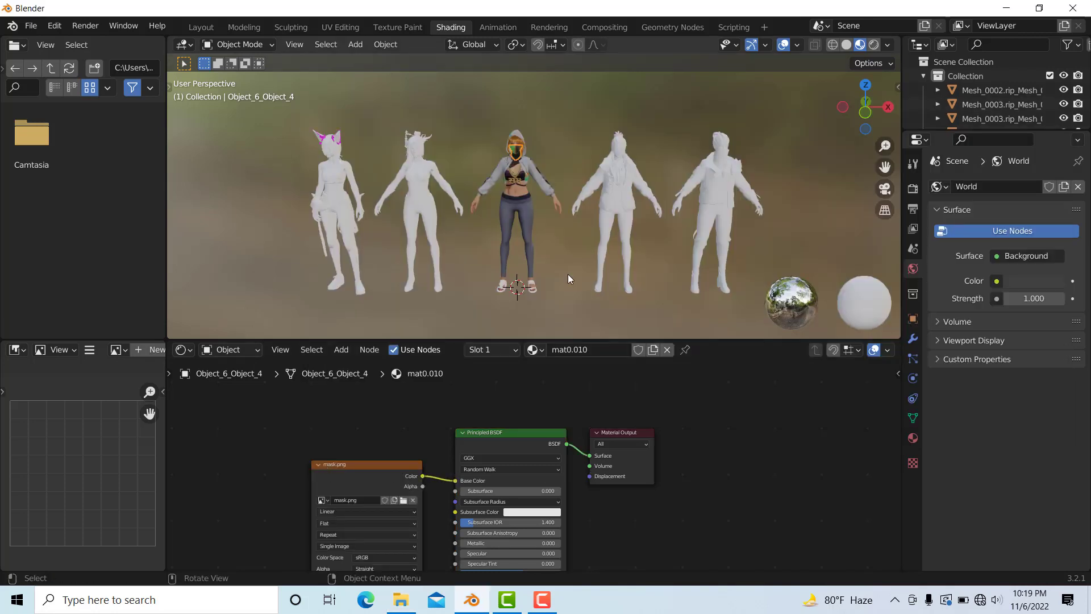
# Add shoe.png to the middle figure's shoe material and link its Color to Base Color
pyautogui.click(534, 289)
pyautogui.click(399, 601)
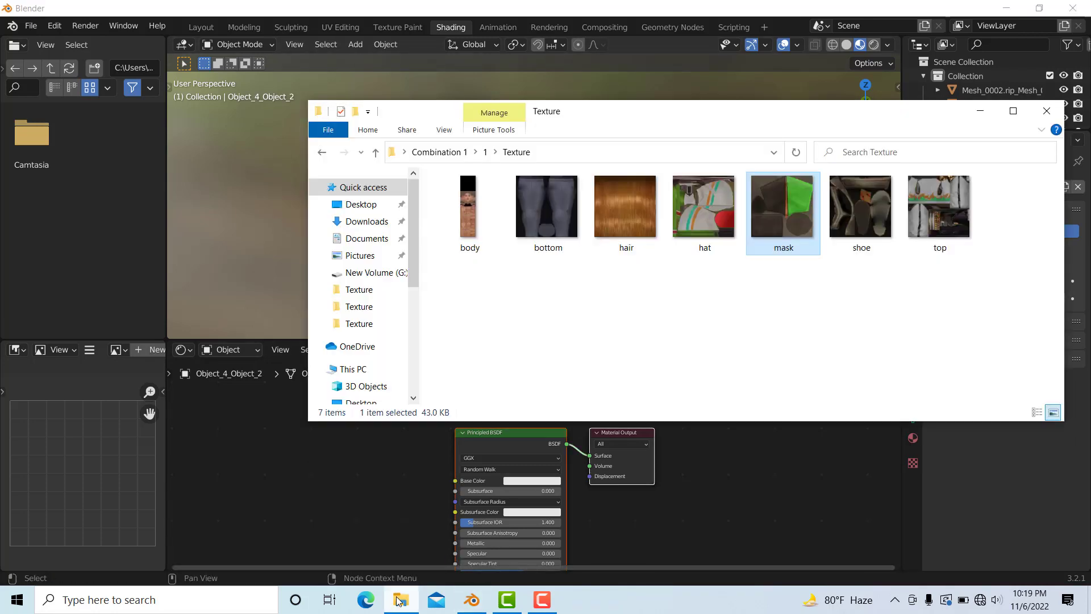
pyautogui.moveTo(861, 209); pyautogui.dragTo(464, 483)
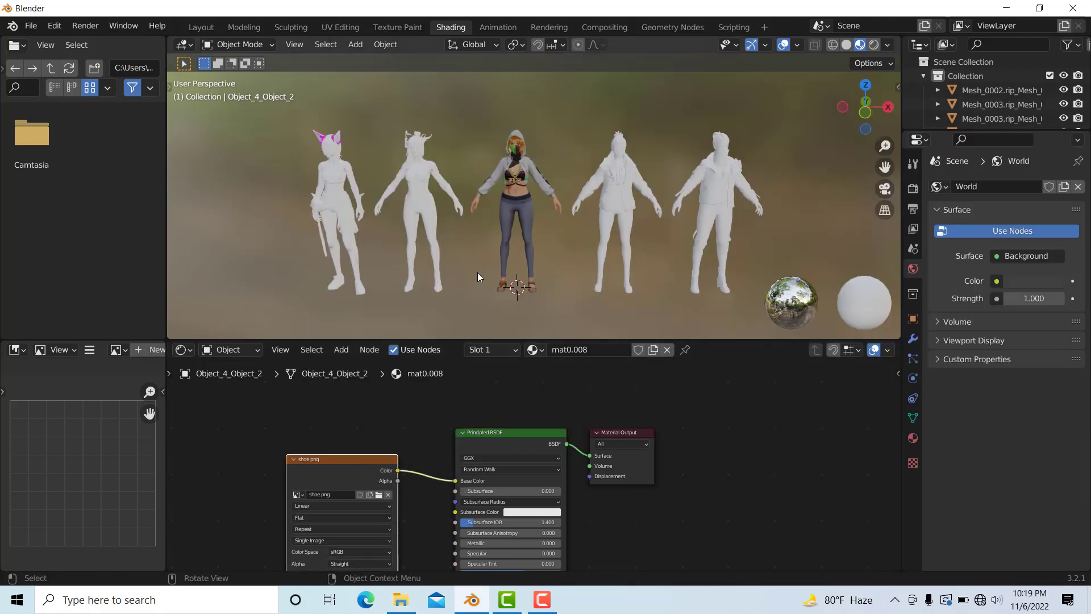
pyautogui.press('f')
# Add shoe.png from the Combination 1 > 2 > Texture folder to the second-from-left figure's shoe material and link its Color to Base Color
pyautogui.click(421, 180)
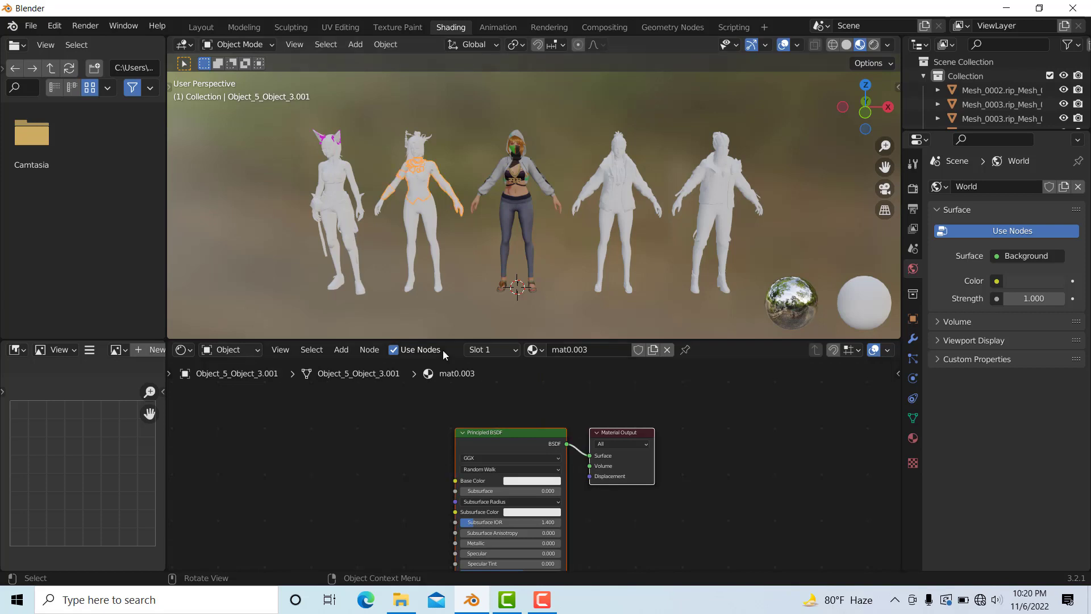
pyautogui.click(431, 287)
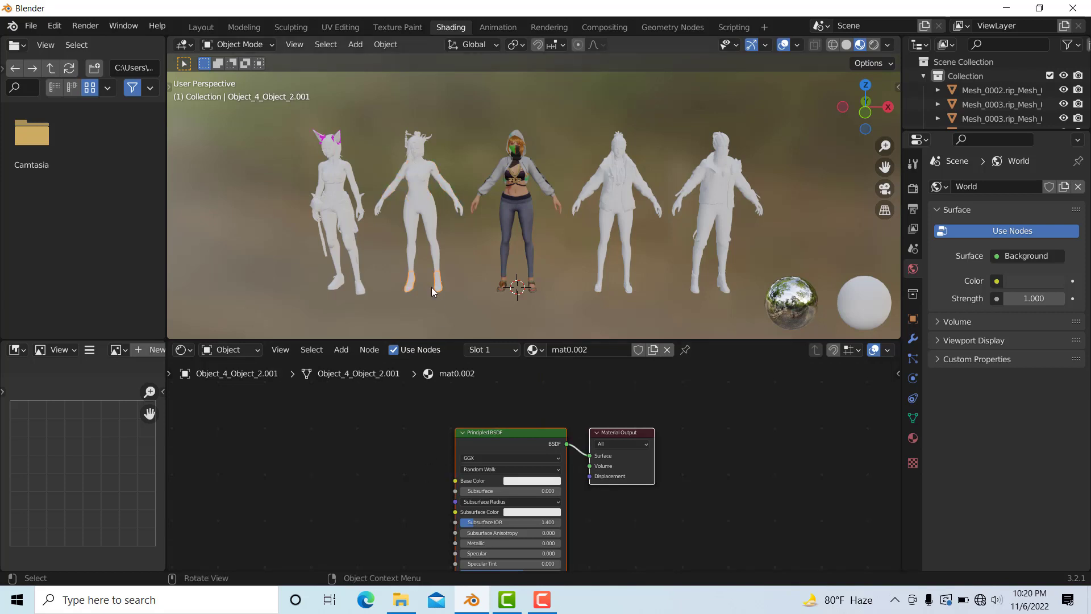
pyautogui.click(401, 600)
pyautogui.click(322, 154)
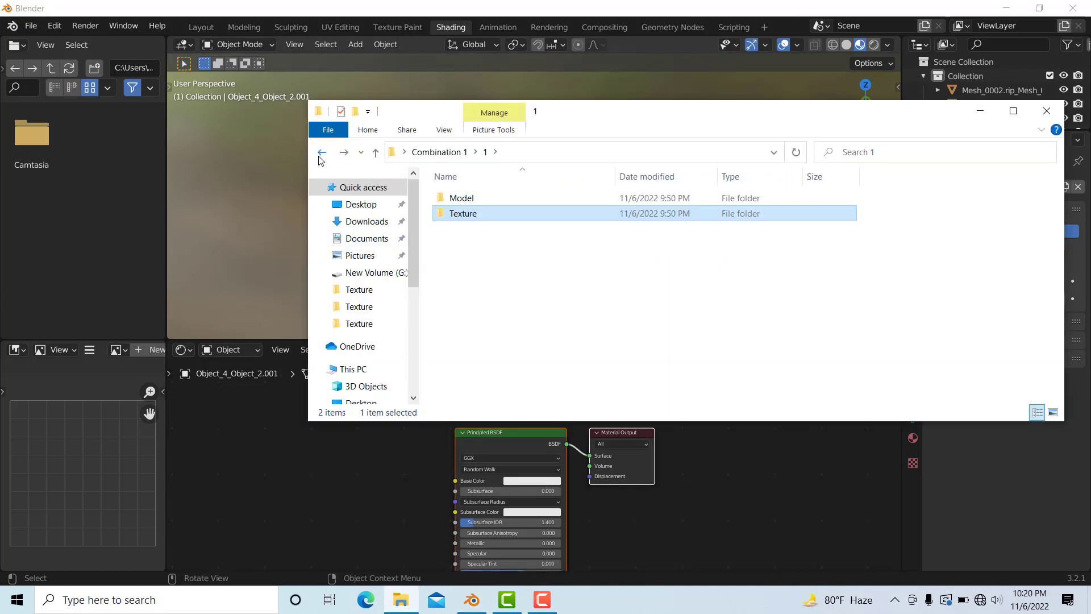
pyautogui.click(321, 154)
pyautogui.doubleClick(444, 214)
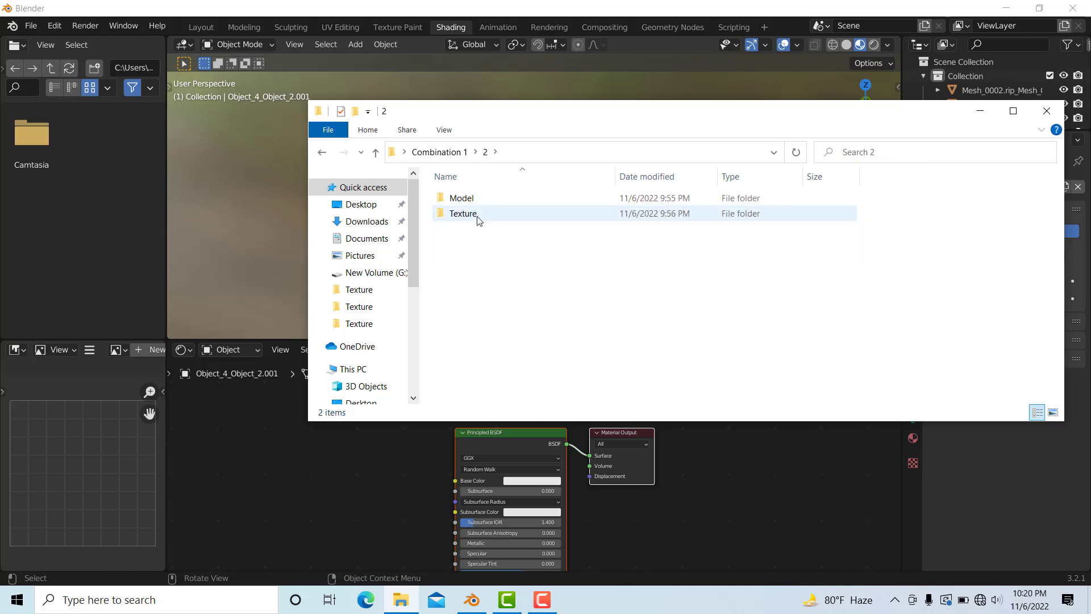
pyautogui.doubleClick(477, 215)
pyautogui.moveTo(465, 277); pyautogui.dragTo(892, 206)
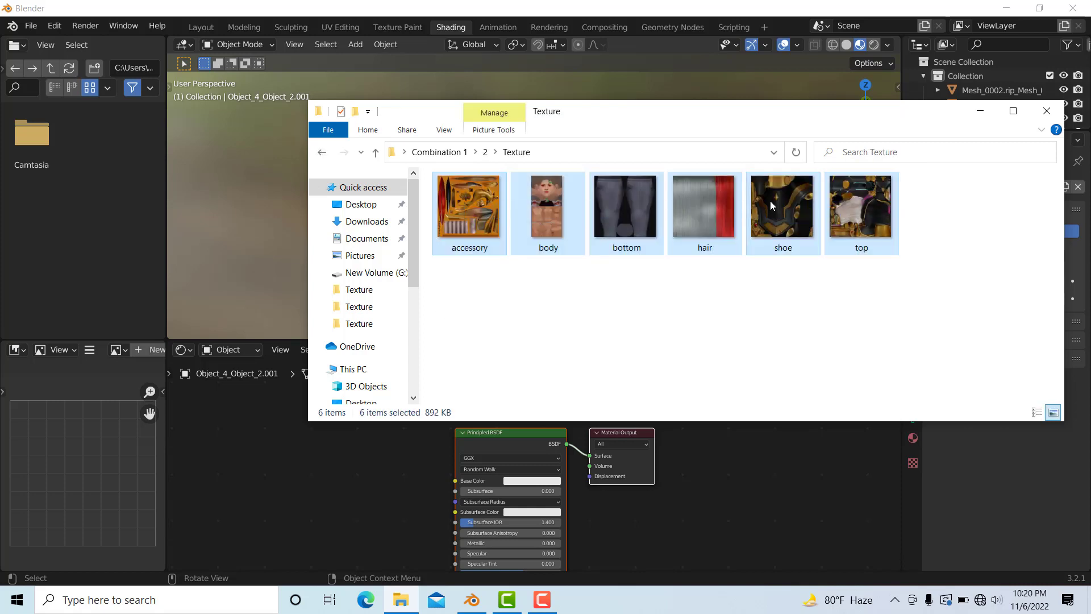
pyautogui.click(783, 221)
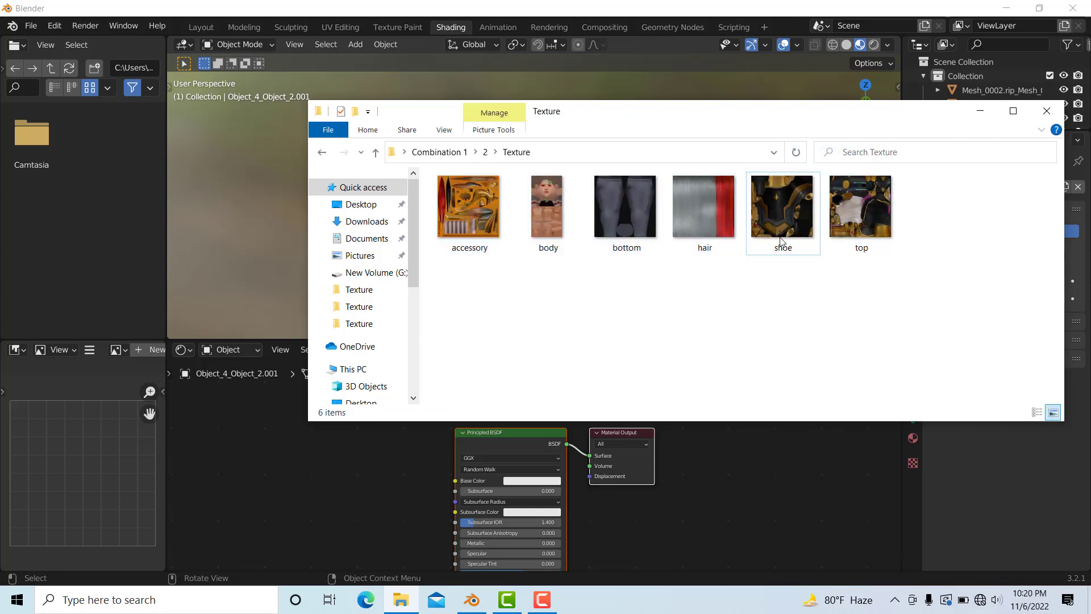
pyautogui.moveTo(782, 223); pyautogui.dragTo(296, 457)
pyautogui.moveTo(391, 464); pyautogui.dragTo(457, 481)
# Add bottom.png to the second-from-left figure's trousers material and link its Color to Base Color
pyautogui.click(434, 240)
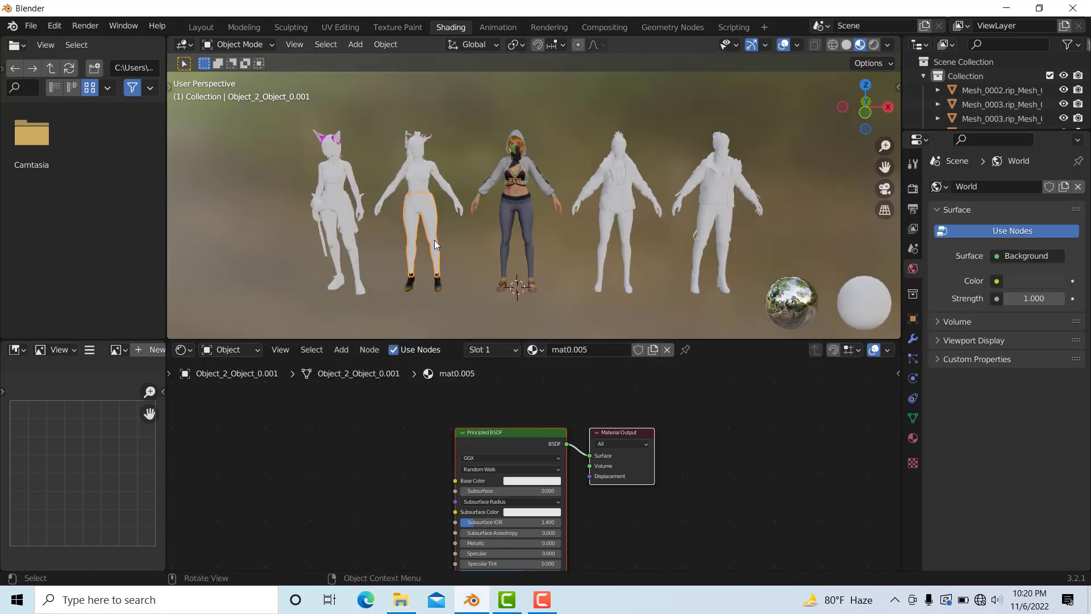
pyautogui.click(400, 600)
pyautogui.moveTo(618, 228); pyautogui.dragTo(277, 451)
pyautogui.moveTo(371, 460); pyautogui.dragTo(468, 480)
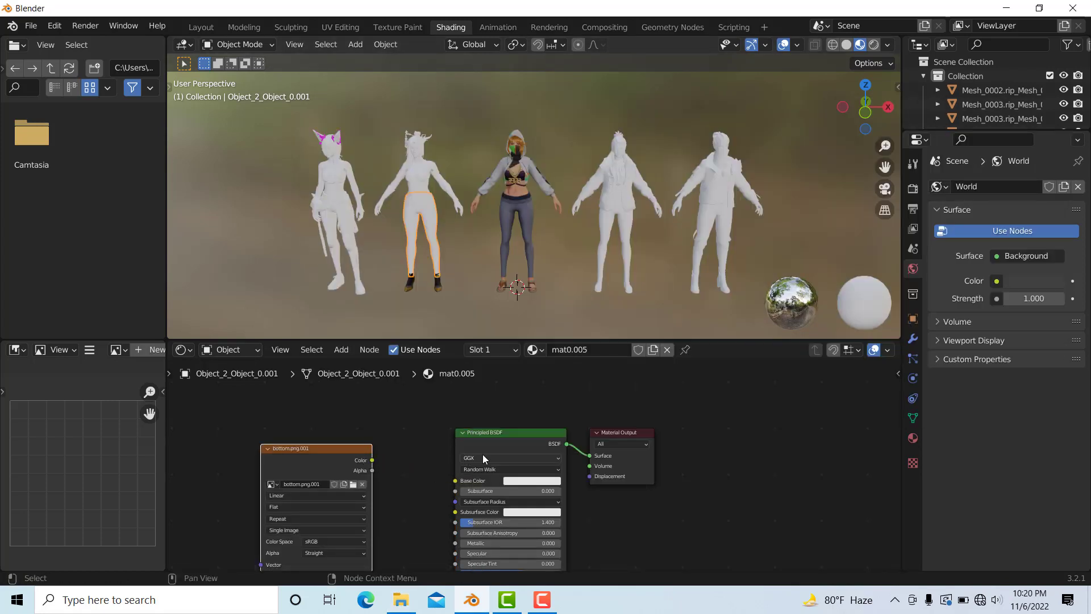
pyautogui.moveTo(368, 460); pyautogui.dragTo(462, 482)
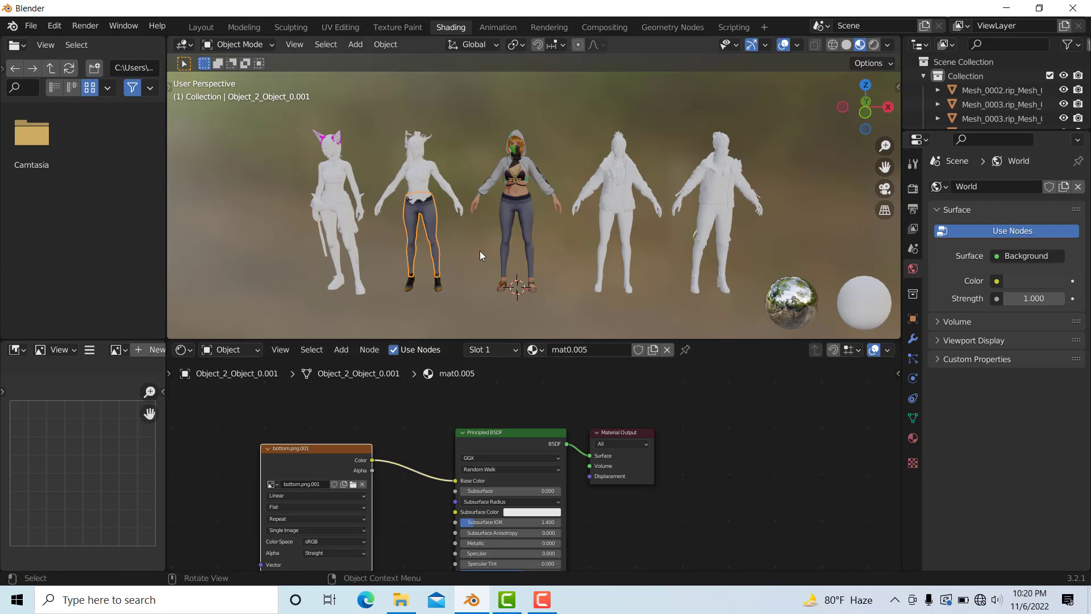
# Add accessory.png to the second-from-left figure's head accessory material and link its Color to Base Color
pyautogui.click(429, 143)
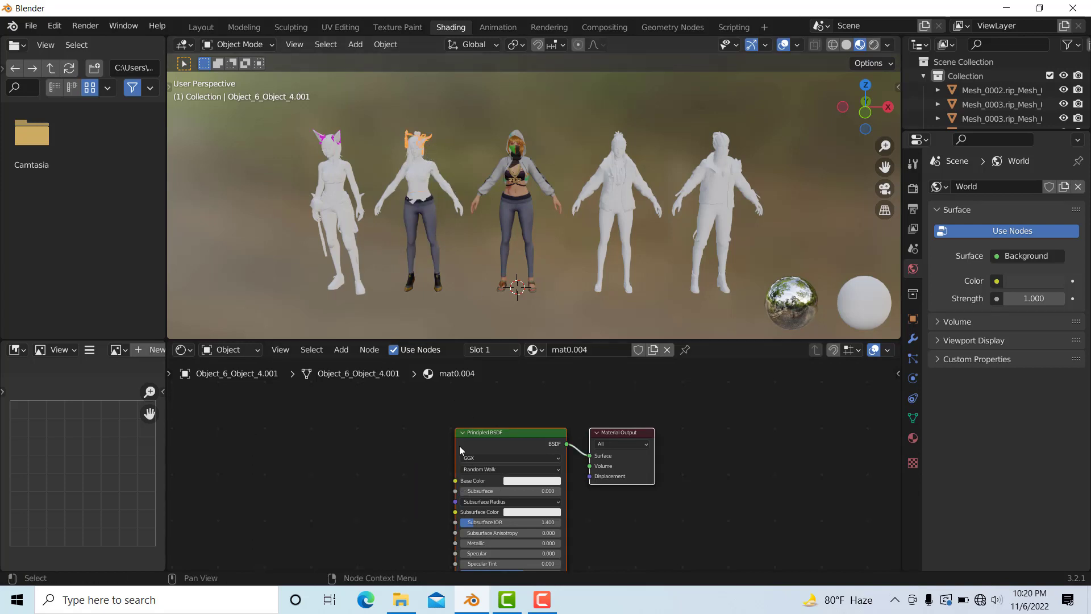
pyautogui.hotkey('alt', 'Tab')
pyautogui.click(469, 209)
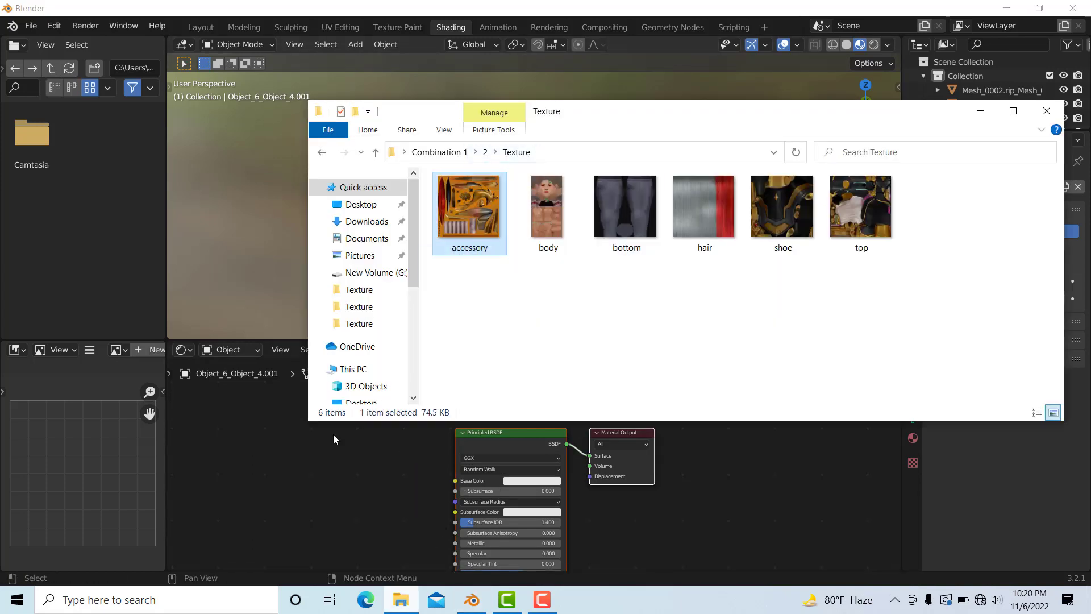
pyautogui.moveTo(334, 439); pyautogui.dragTo(455, 480)
# Add hair.png to the second-from-left figure's hair material and link its Color to Base Color
pyautogui.click(414, 142)
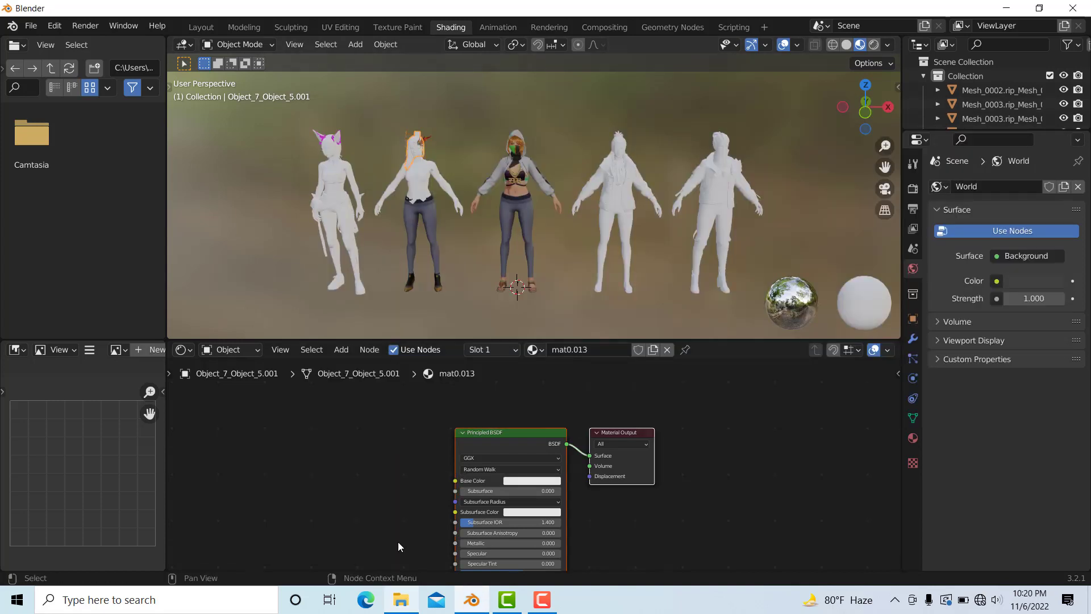
pyautogui.hotkey('alt', 'Tab')
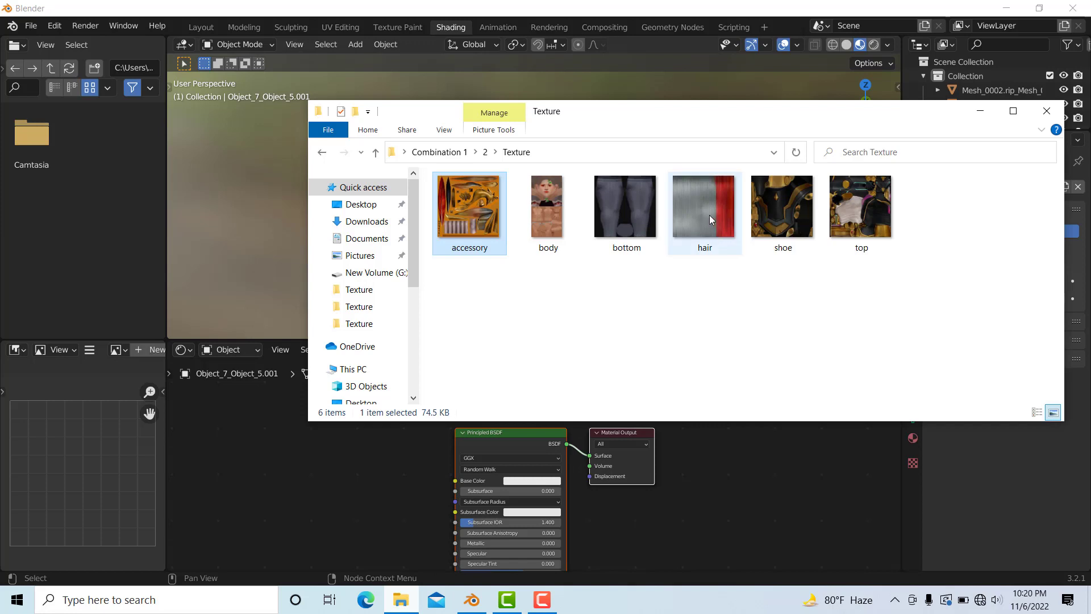
pyautogui.moveTo(709, 218); pyautogui.dragTo(283, 475)
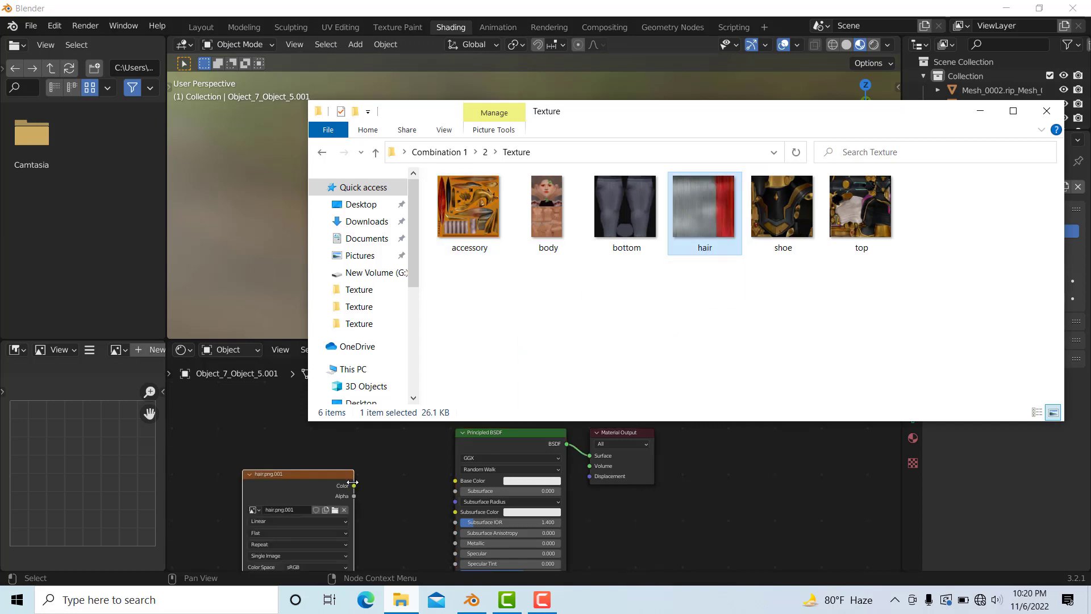
pyautogui.moveTo(354, 486); pyautogui.dragTo(456, 480)
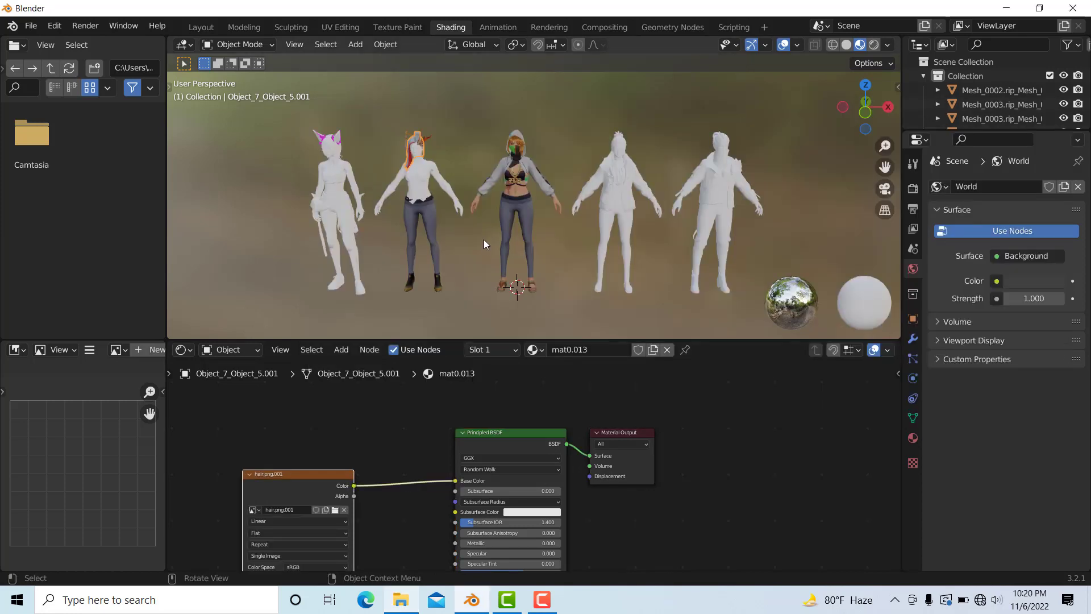
# Add body.png to the second-from-left figure's body material and link its Color to Base Color
pyautogui.click(463, 205)
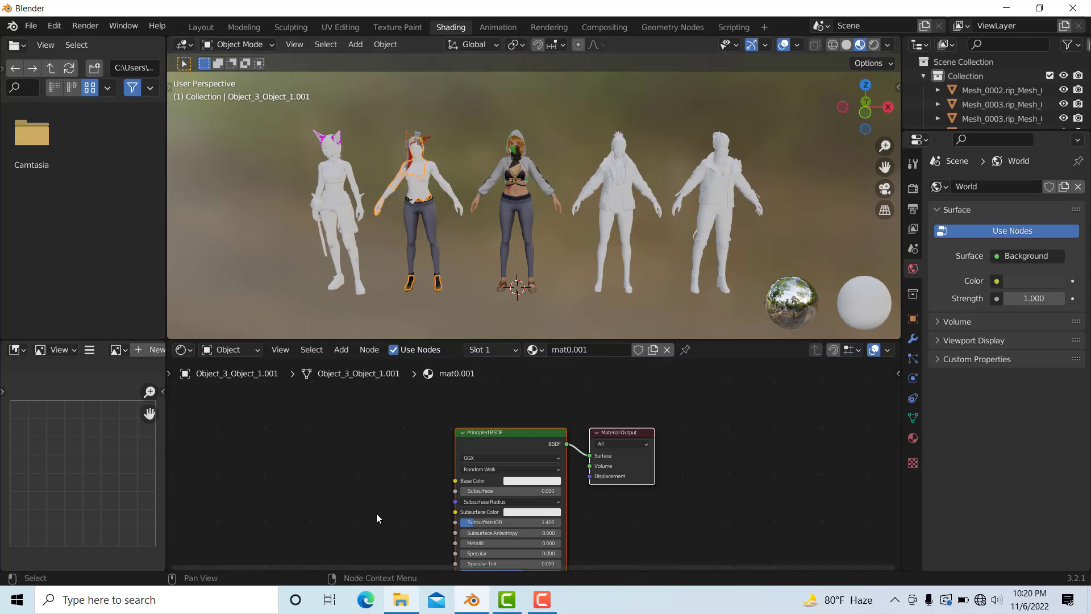
pyautogui.click(400, 600)
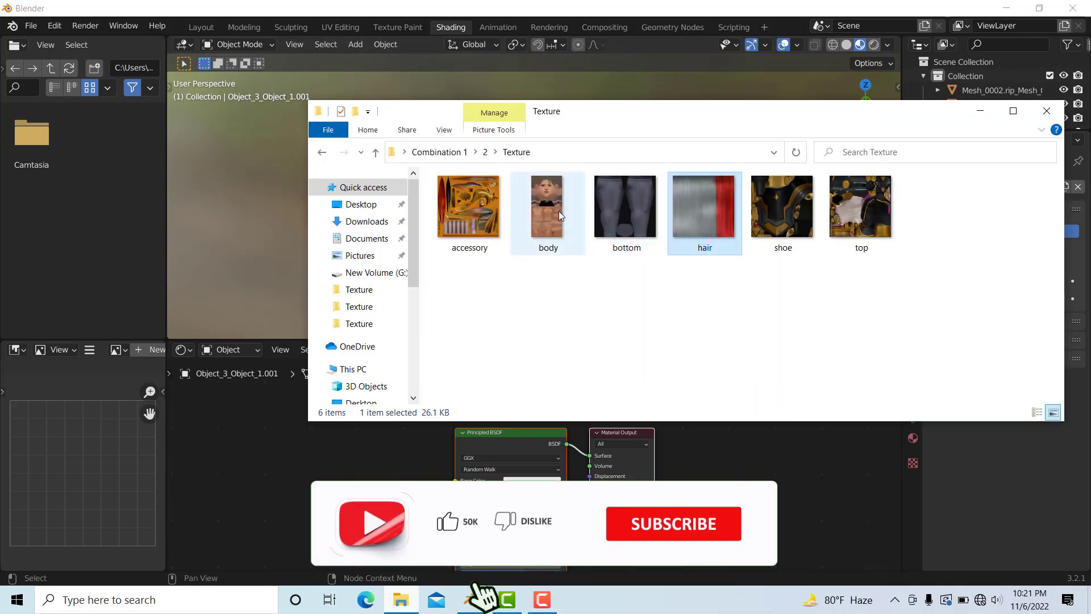
pyautogui.moveTo(552, 213); pyautogui.dragTo(302, 453)
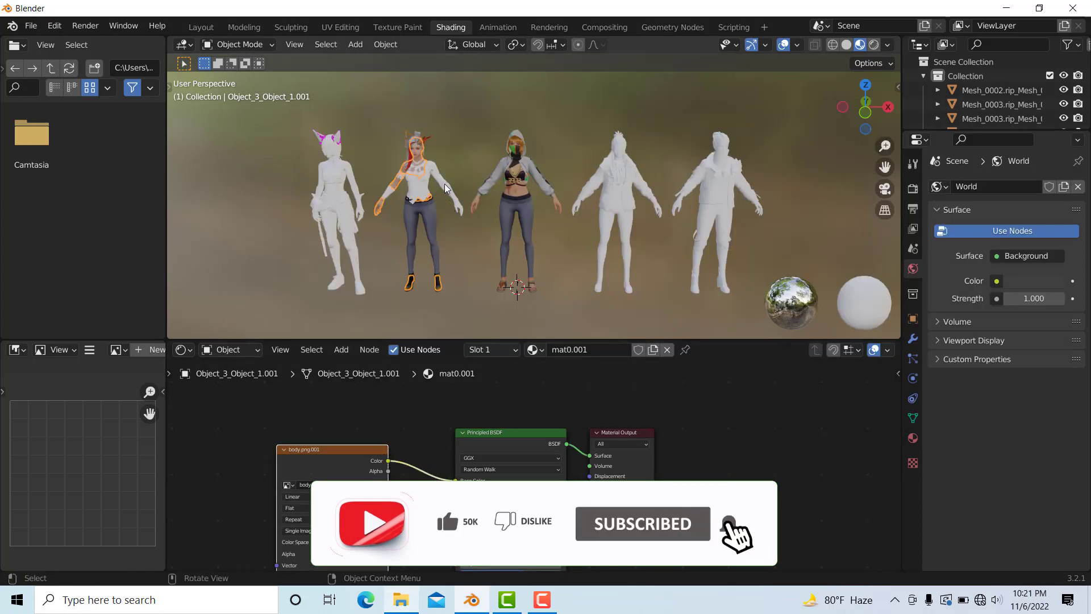
# Add top.png to the second-from-left figure's top material and link its Color to Base Color
pyautogui.click(450, 200)
pyautogui.click(400, 599)
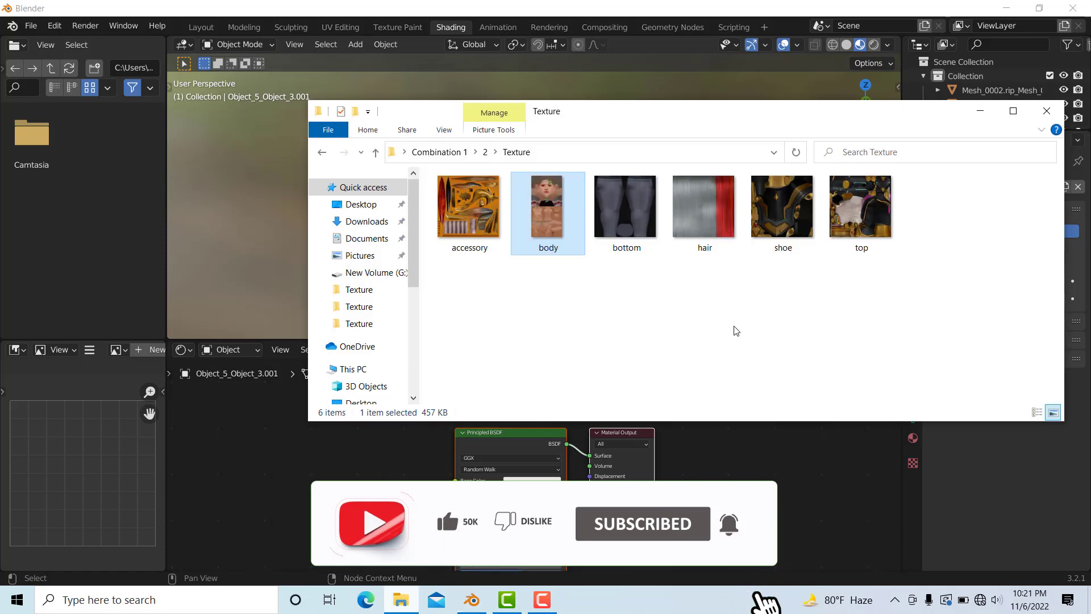
pyautogui.moveTo(855, 205); pyautogui.dragTo(319, 472)
pyautogui.moveTo(388, 470); pyautogui.dragTo(456, 481)
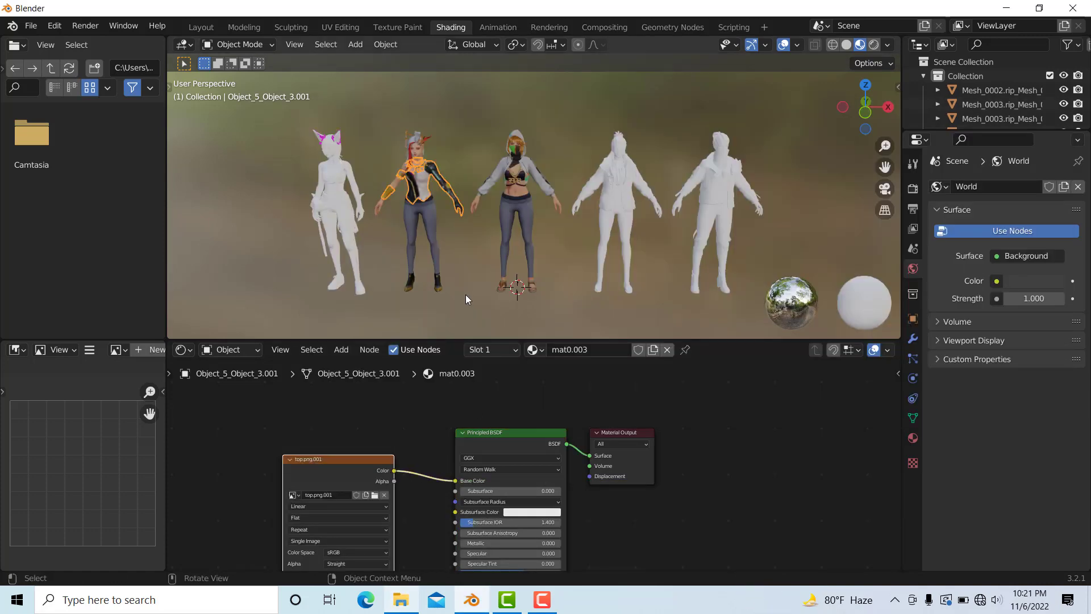
# Add shoe.png from the Combination 1 > 3 > Texture folder to the leftmost figure's shoe material and link its Color to Base Color
pyautogui.click(361, 283)
pyautogui.click(410, 598)
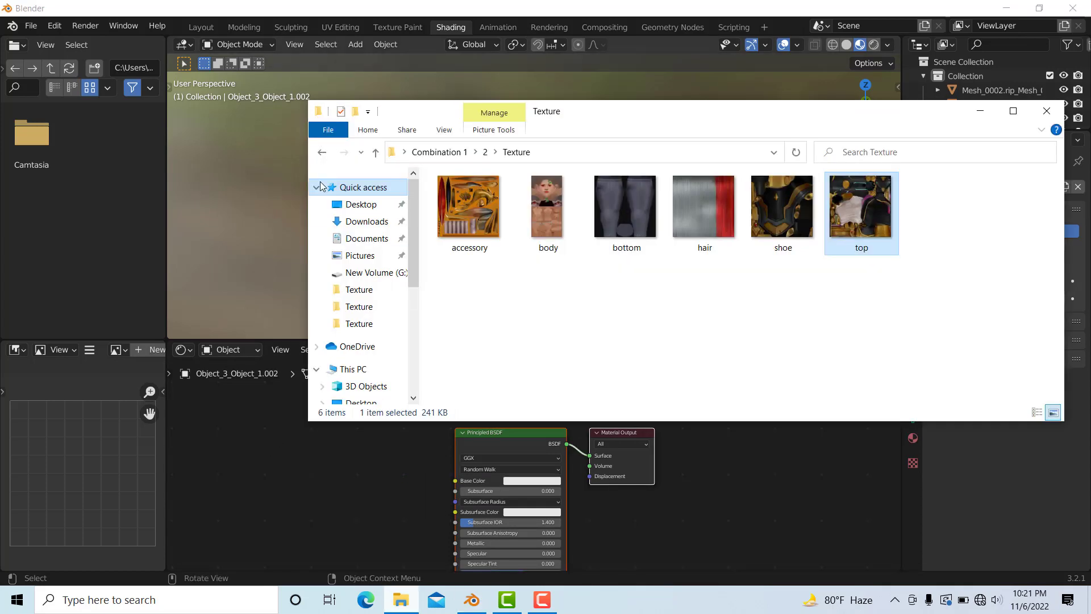
pyautogui.click(320, 153)
pyautogui.click(319, 153)
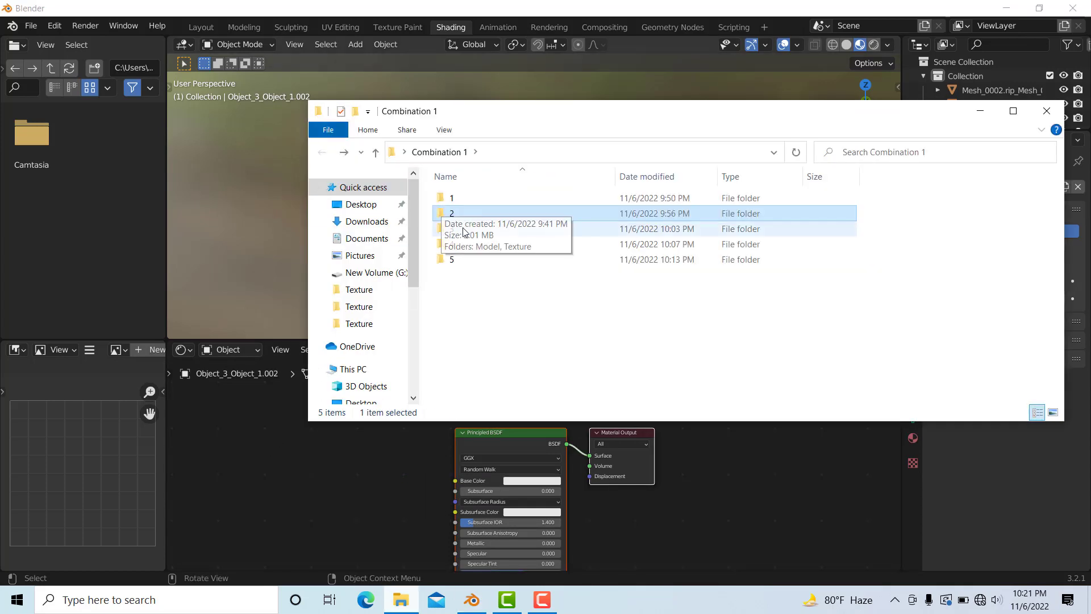
pyautogui.doubleClick(462, 229)
pyautogui.click(492, 219)
pyautogui.doubleClick(492, 219)
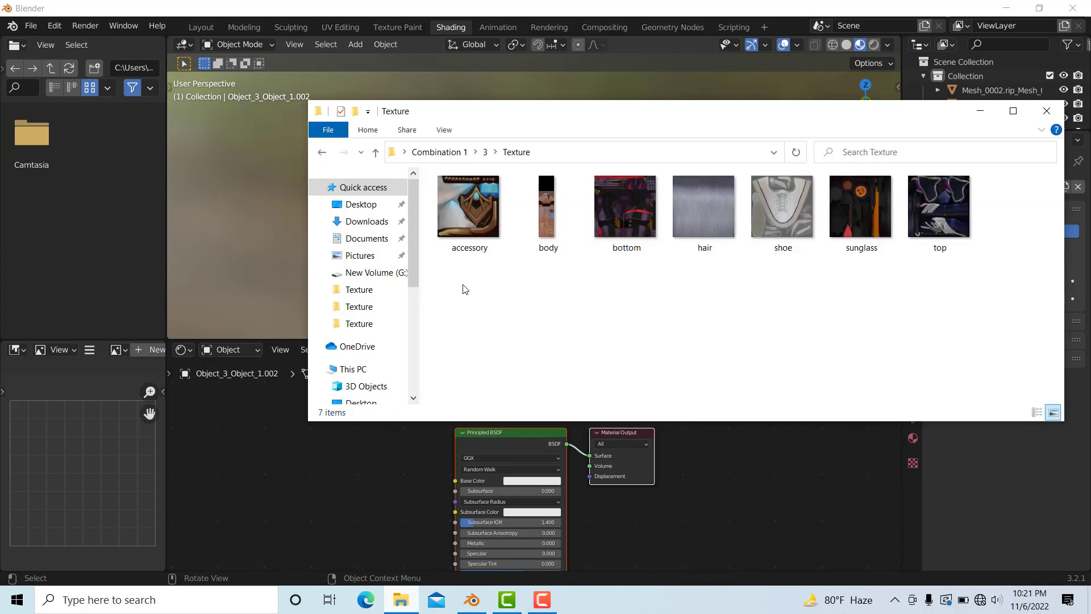
pyautogui.moveTo(458, 275); pyautogui.dragTo(941, 238)
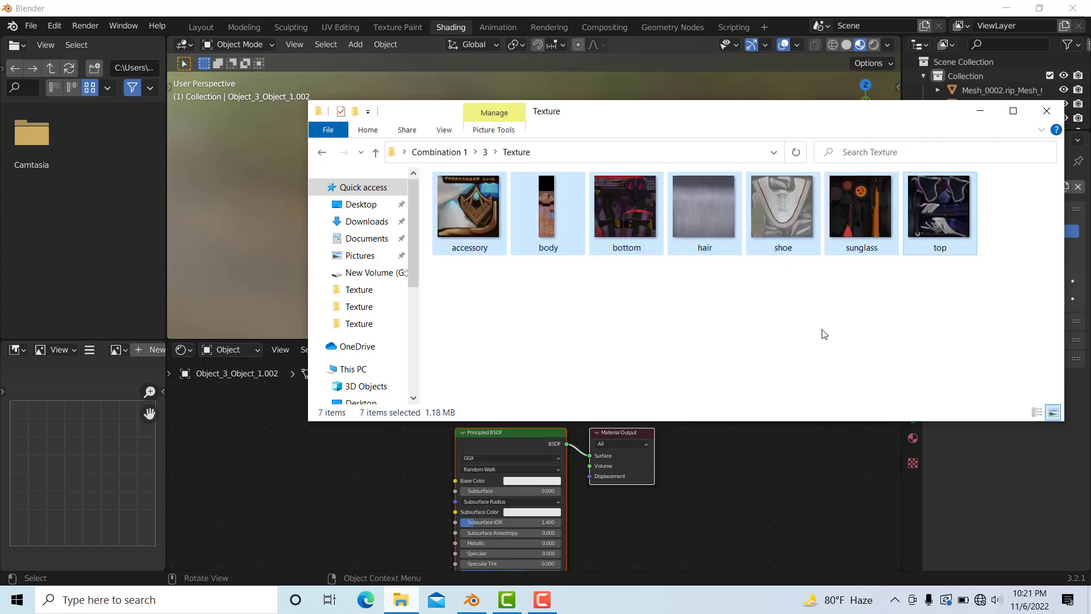
pyautogui.click(783, 227)
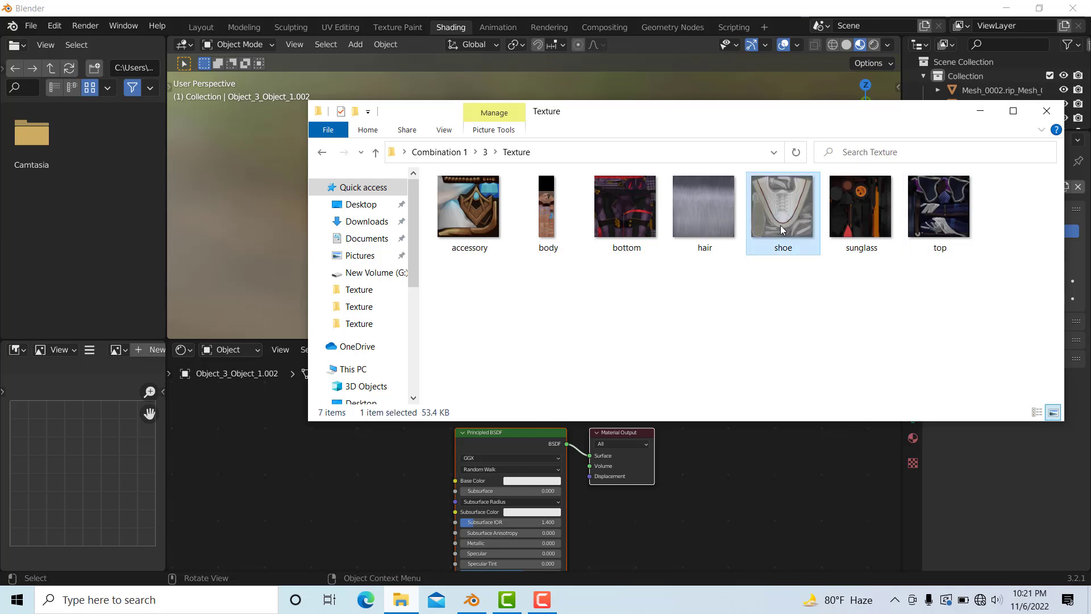
pyautogui.moveTo(783, 227); pyautogui.dragTo(456, 480)
# Add bottom.png to the leftmost figure's trousers material and link its Color to Base Color
pyautogui.click(349, 250)
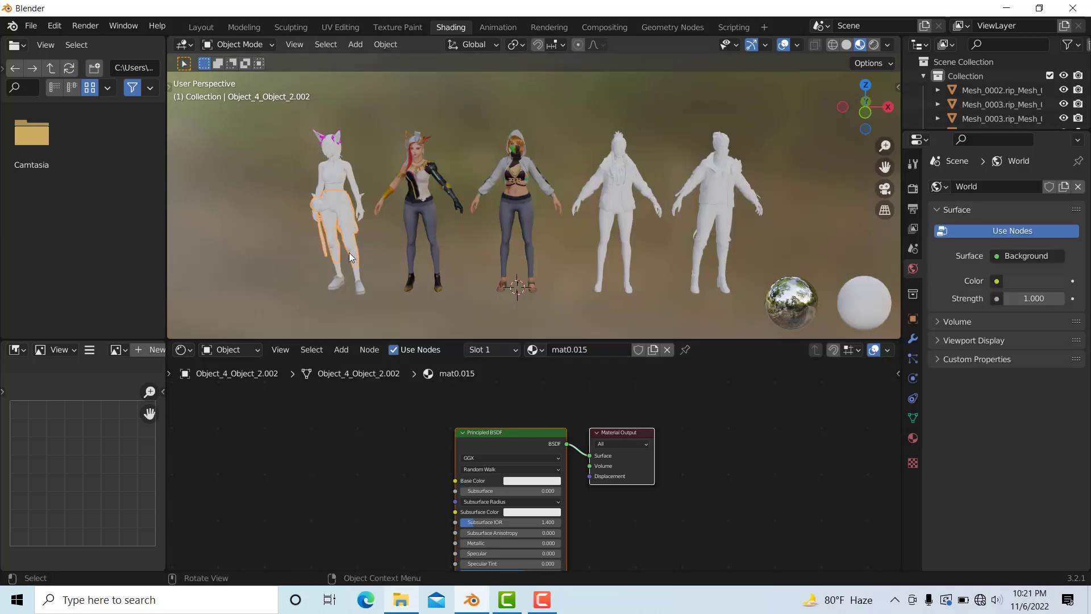
pyautogui.click(400, 600)
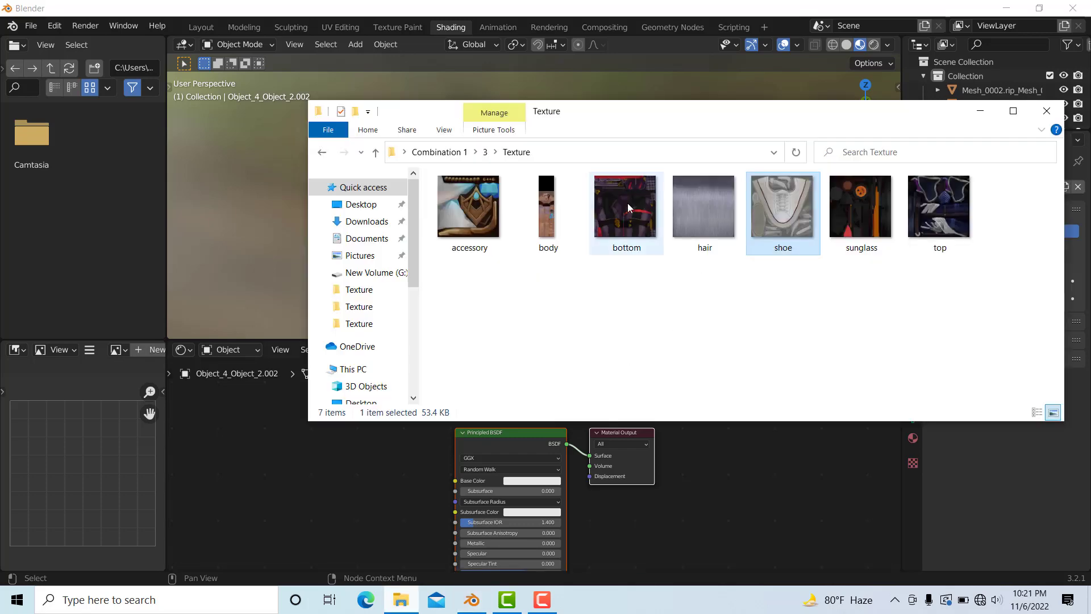
pyautogui.moveTo(627, 205); pyautogui.dragTo(274, 458)
pyautogui.moveTo(367, 462); pyautogui.dragTo(462, 483)
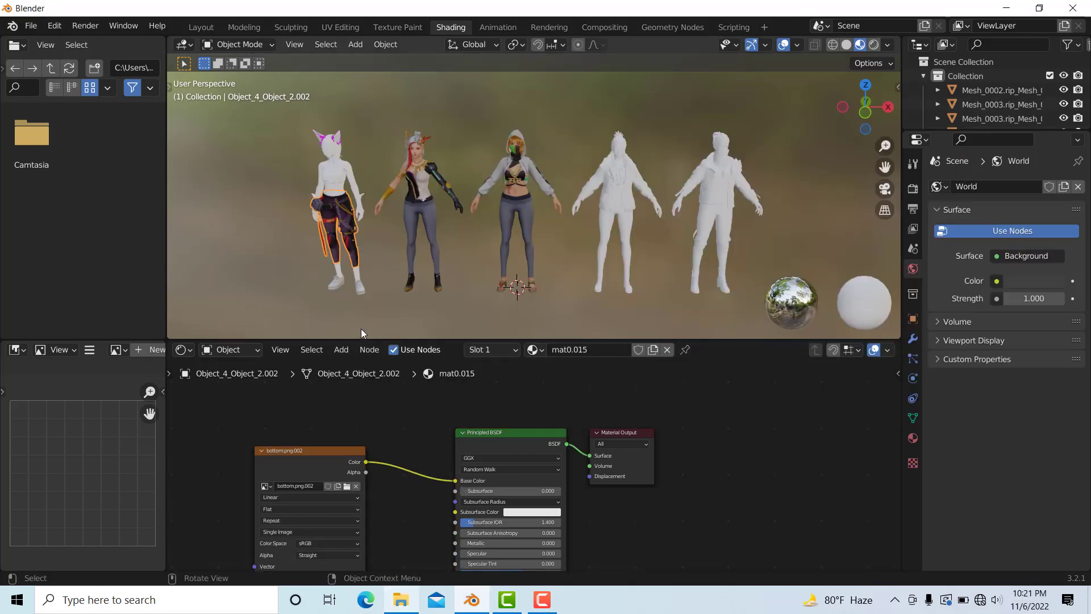
# Add body.png to the leftmost figure's body material and link its Color to Base Color
pyautogui.click(354, 274)
pyautogui.click(401, 599)
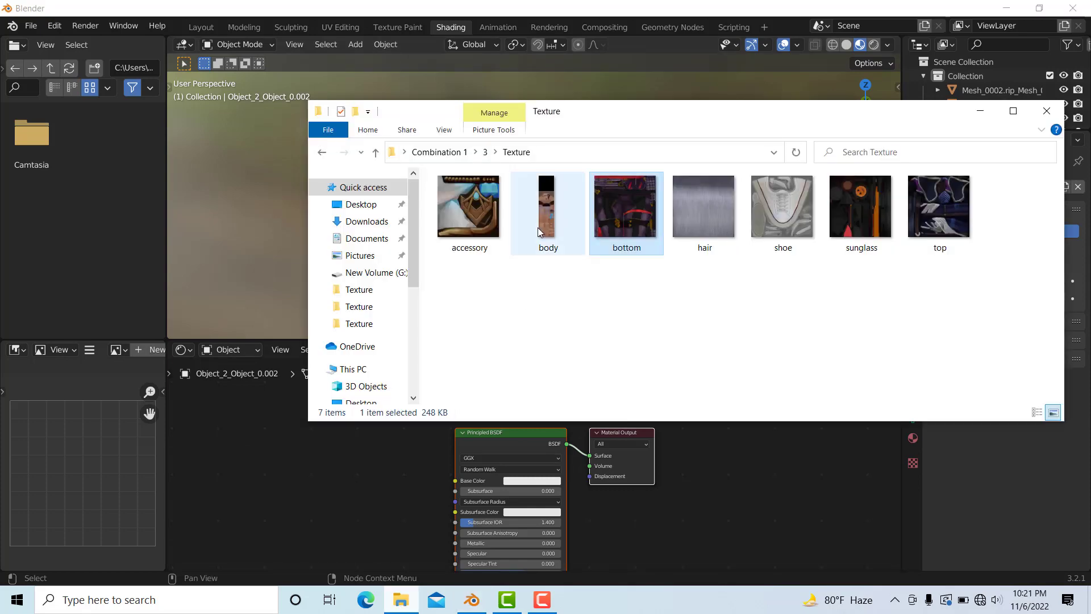
pyautogui.moveTo(537, 227); pyautogui.dragTo(456, 481)
# Add top.png to the leftmost figure's top material and link its Color to Base Color
pyautogui.click(360, 202)
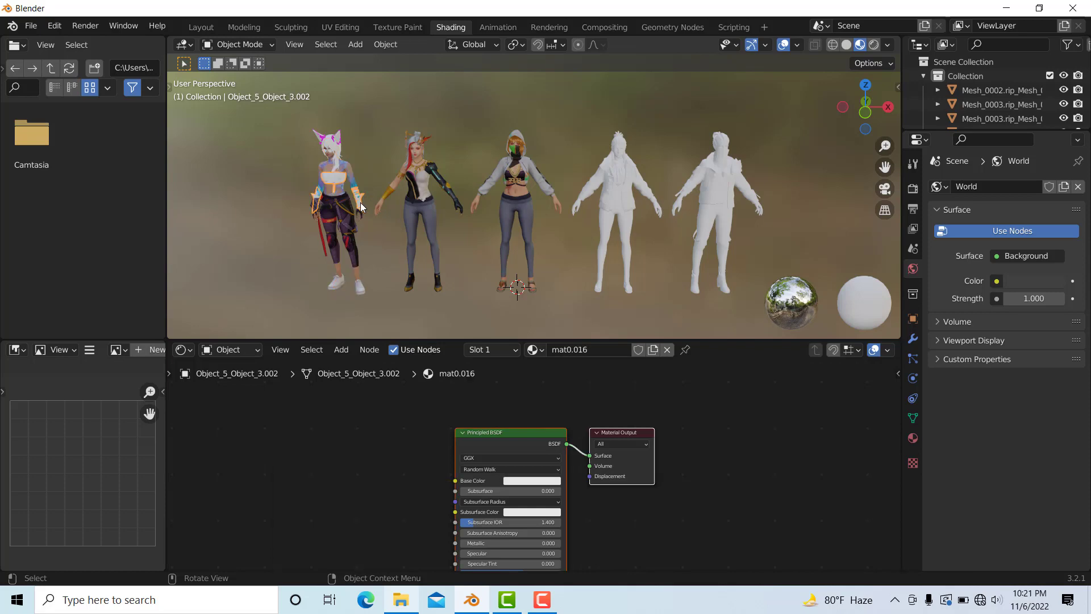
pyautogui.click(400, 599)
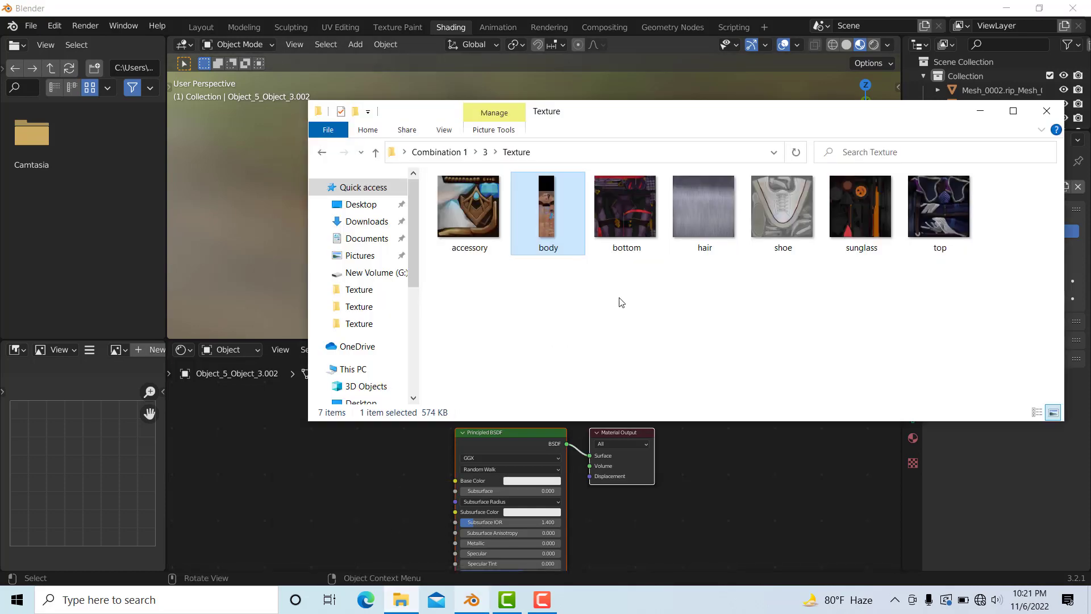
pyautogui.click(940, 206)
pyautogui.moveTo(302, 455); pyautogui.dragTo(302, 455)
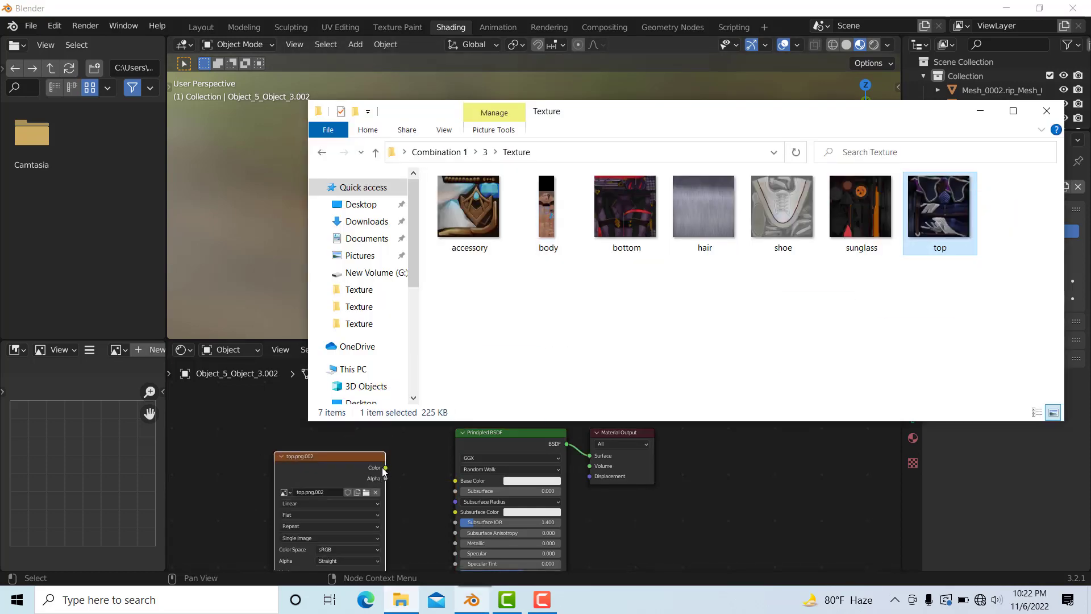
pyautogui.moveTo(384, 467); pyautogui.dragTo(458, 478)
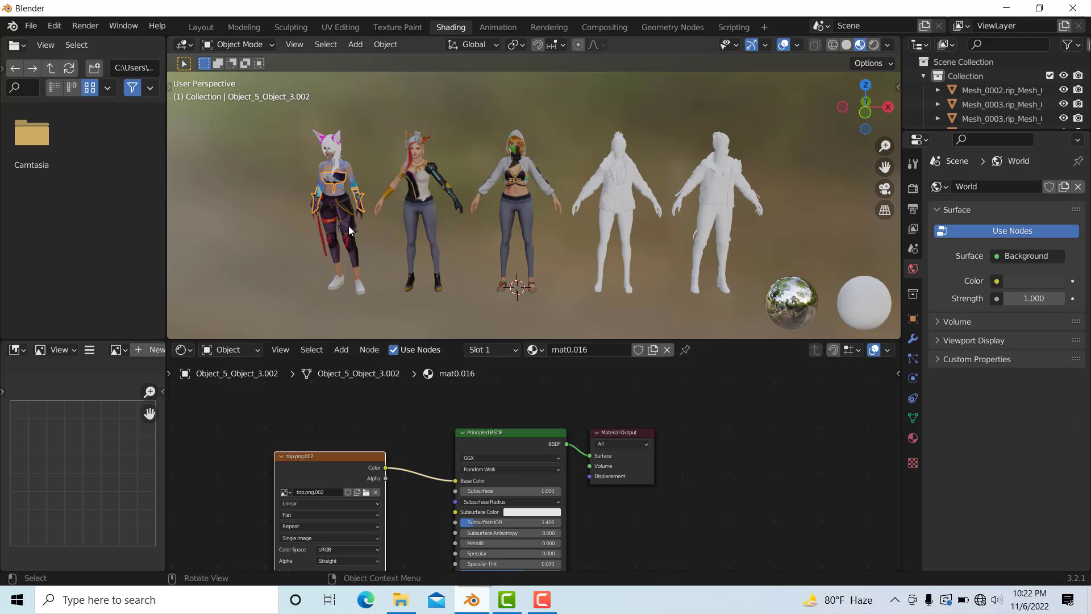
# Add accessory.png to the leftmost figure's cat-ear accessory material and link its Color to Base Color
pyautogui.click(339, 135)
pyautogui.click(400, 600)
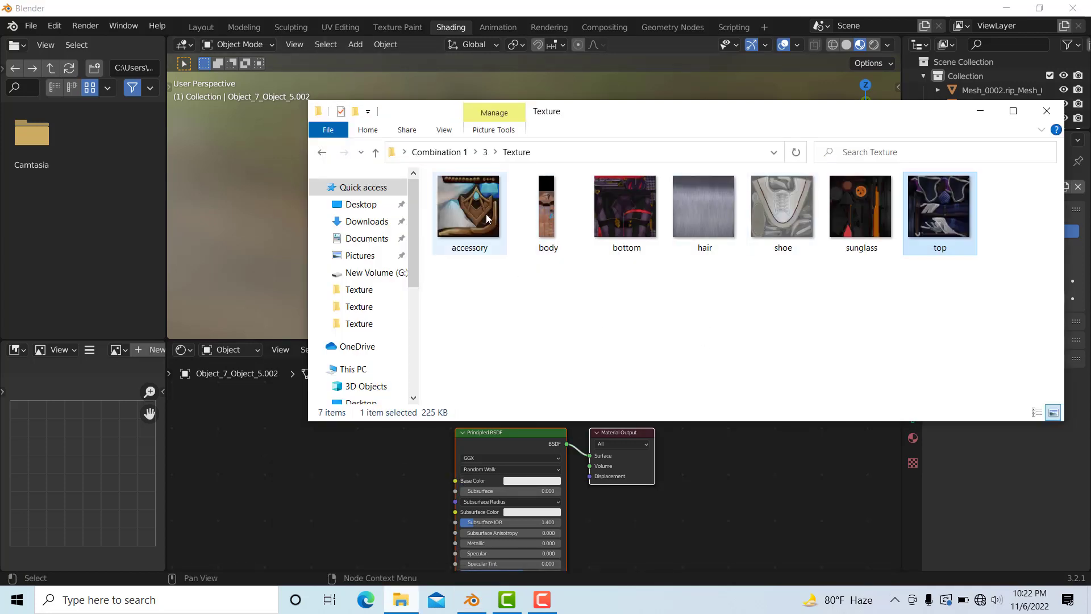
pyautogui.moveTo(470, 216); pyautogui.dragTo(242, 468)
pyautogui.moveTo(339, 480); pyautogui.dragTo(462, 480)
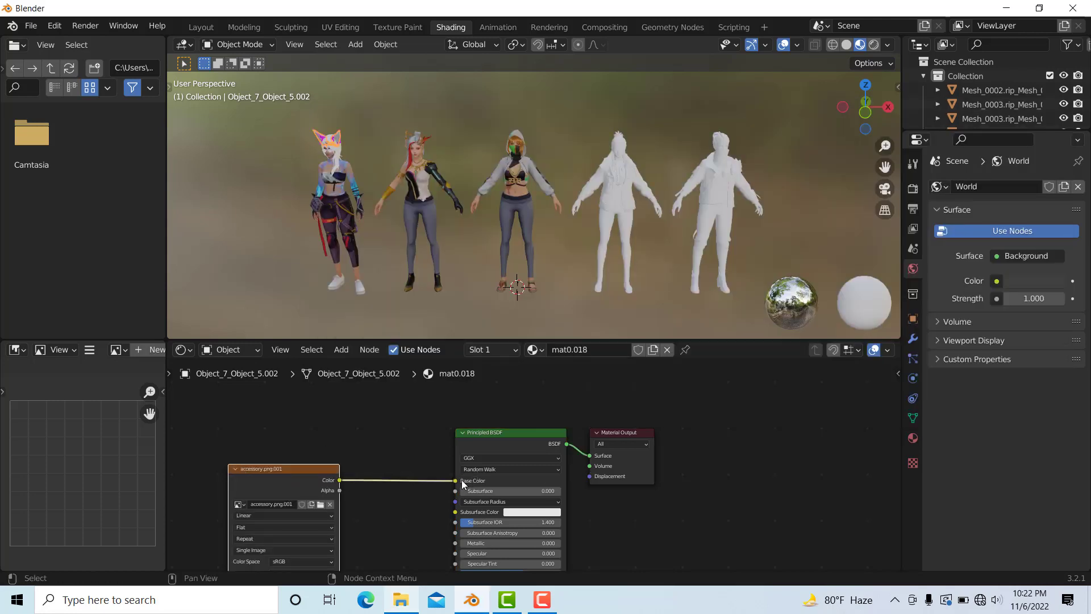
# Add hair.png to the leftmost figure's hair material and link its Color to Base Color
pyautogui.click(341, 155)
pyautogui.click(401, 599)
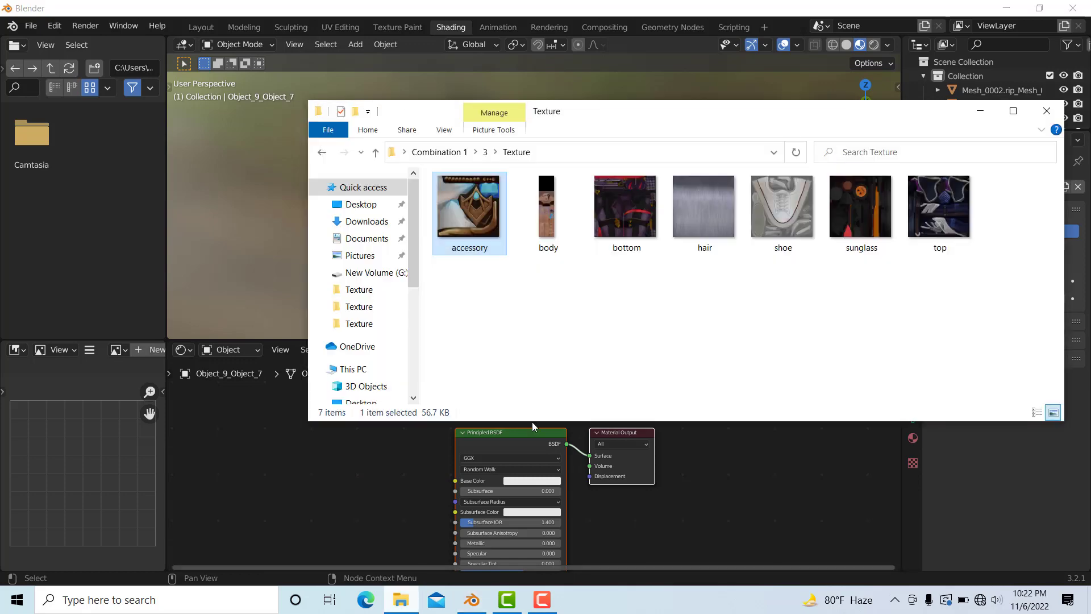
pyautogui.moveTo(711, 228); pyautogui.dragTo(350, 444)
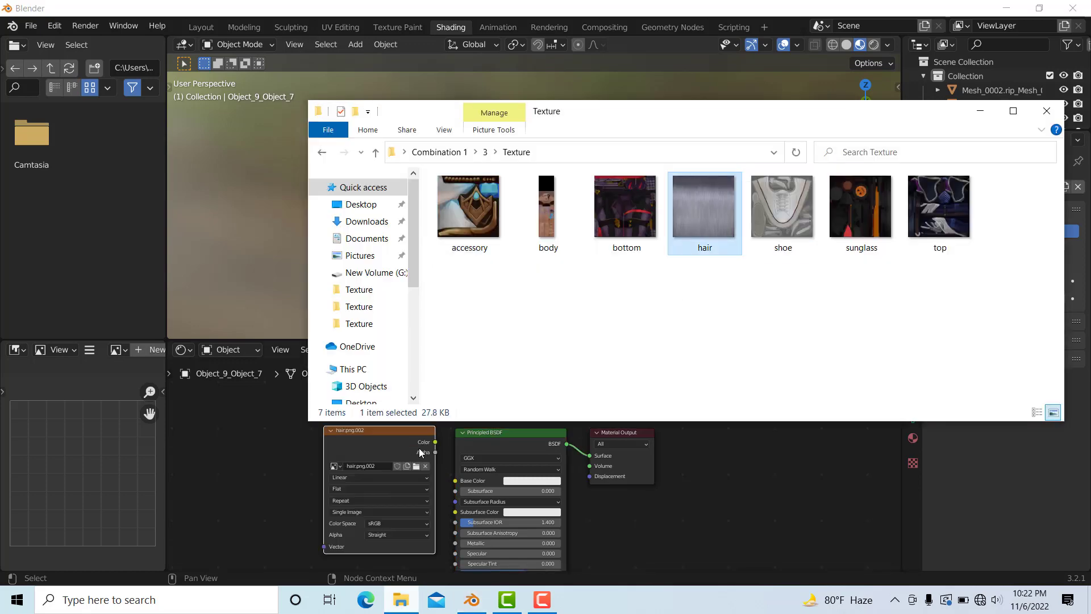
pyautogui.moveTo(437, 443); pyautogui.dragTo(458, 480)
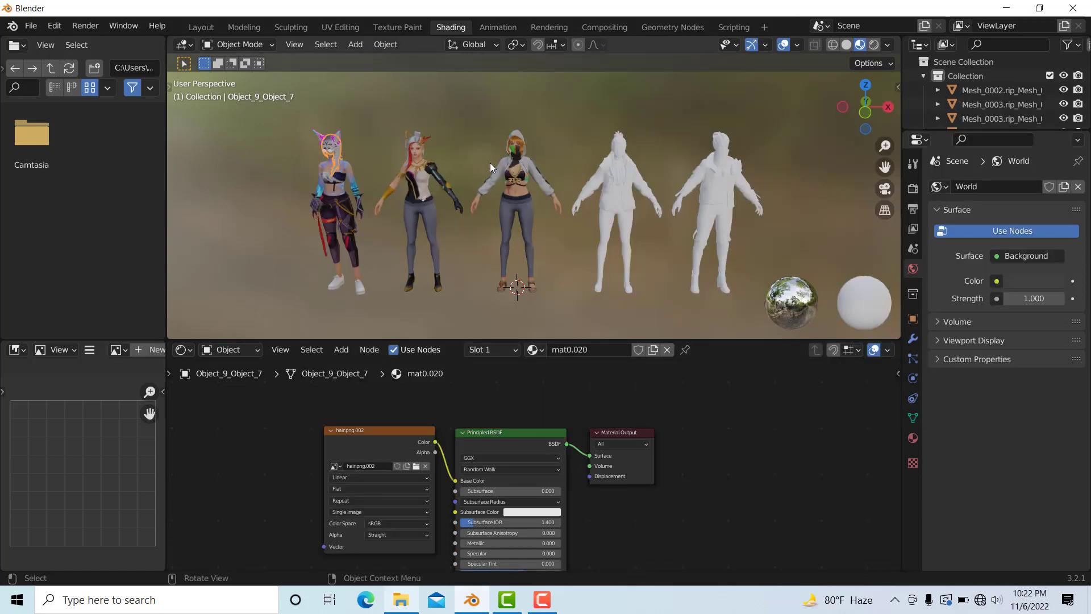
# Add sunglass.png to the leftmost figure's glasses material mat0.017 and link its Color to Base Color
pyautogui.scroll(2, 479, 121)
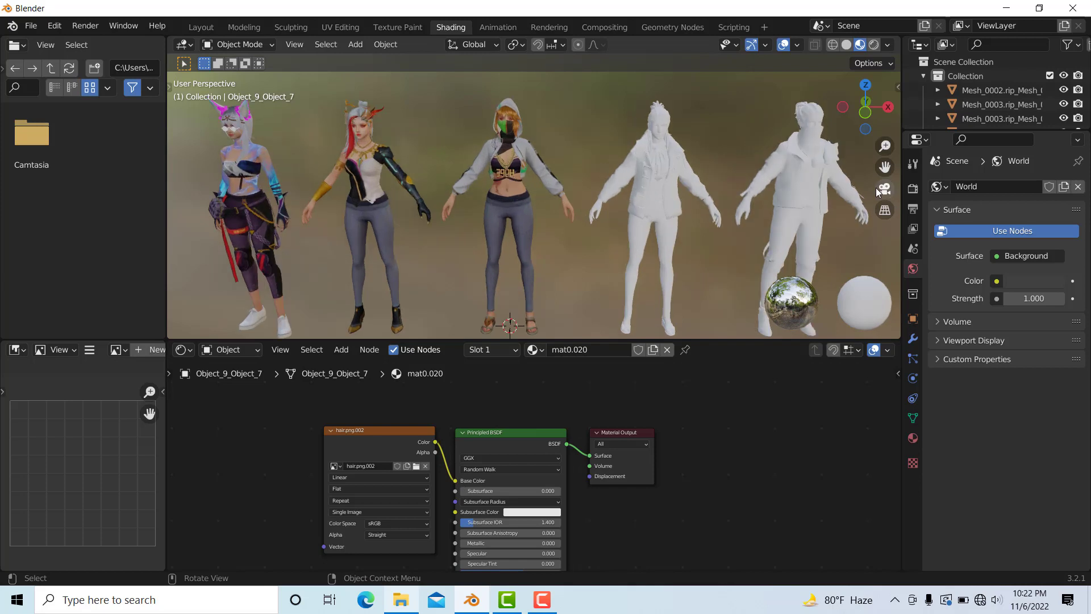
pyautogui.moveTo(885, 166); pyautogui.dragTo(656, 193)
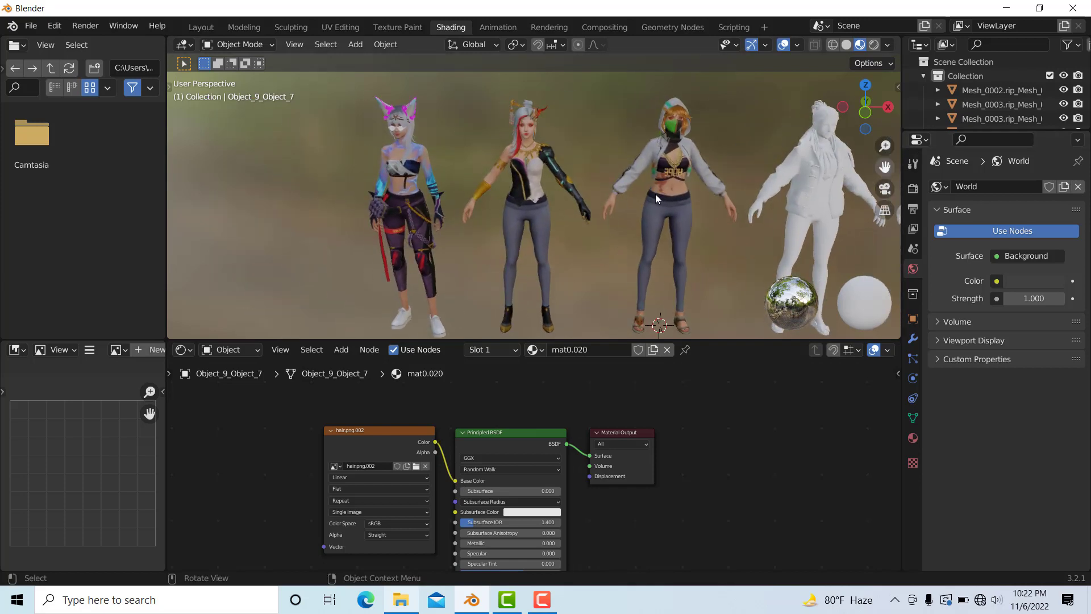
pyautogui.click(400, 128)
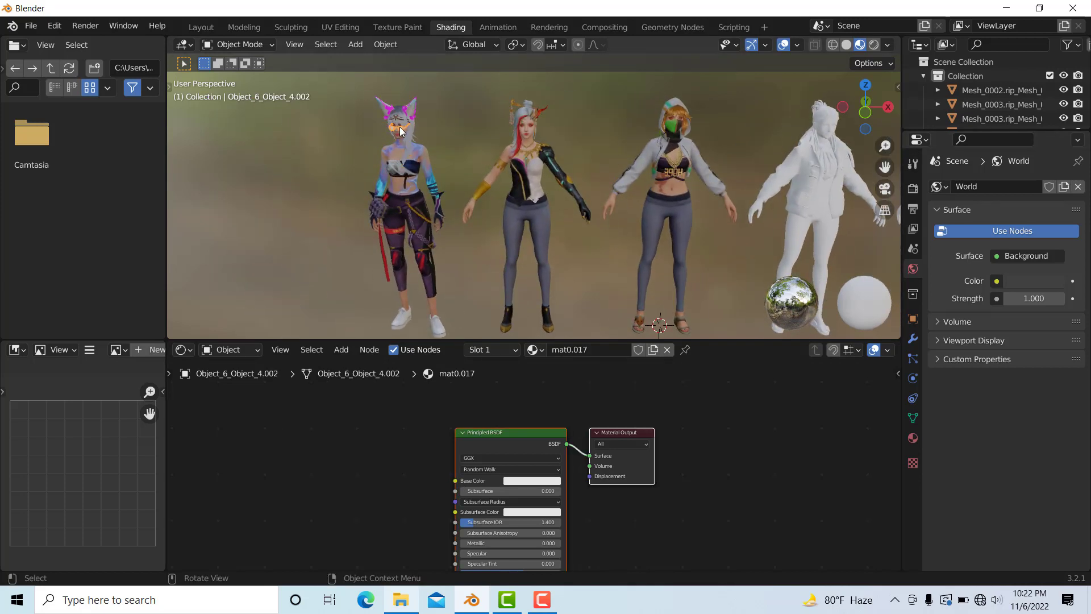
pyautogui.click(402, 595)
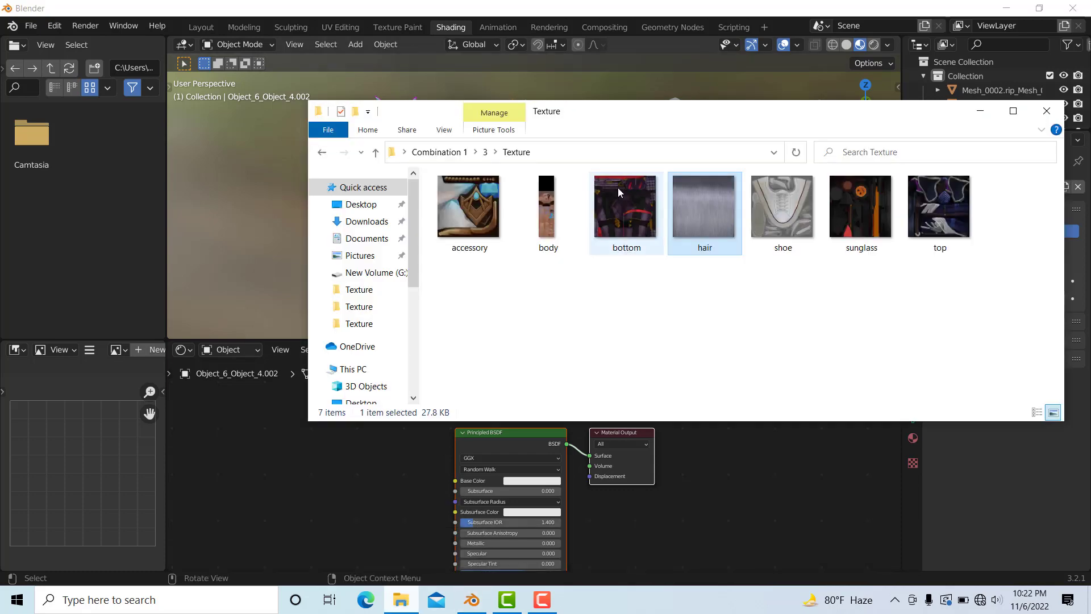
pyautogui.moveTo(860, 207); pyautogui.dragTo(254, 469)
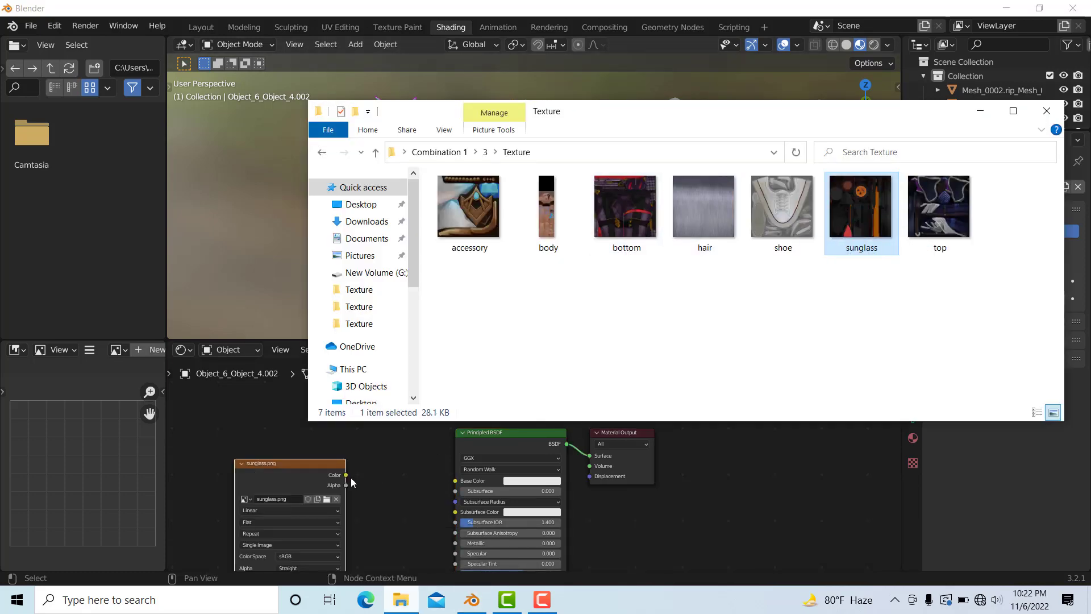
pyautogui.moveTo(346, 475); pyautogui.dragTo(460, 480)
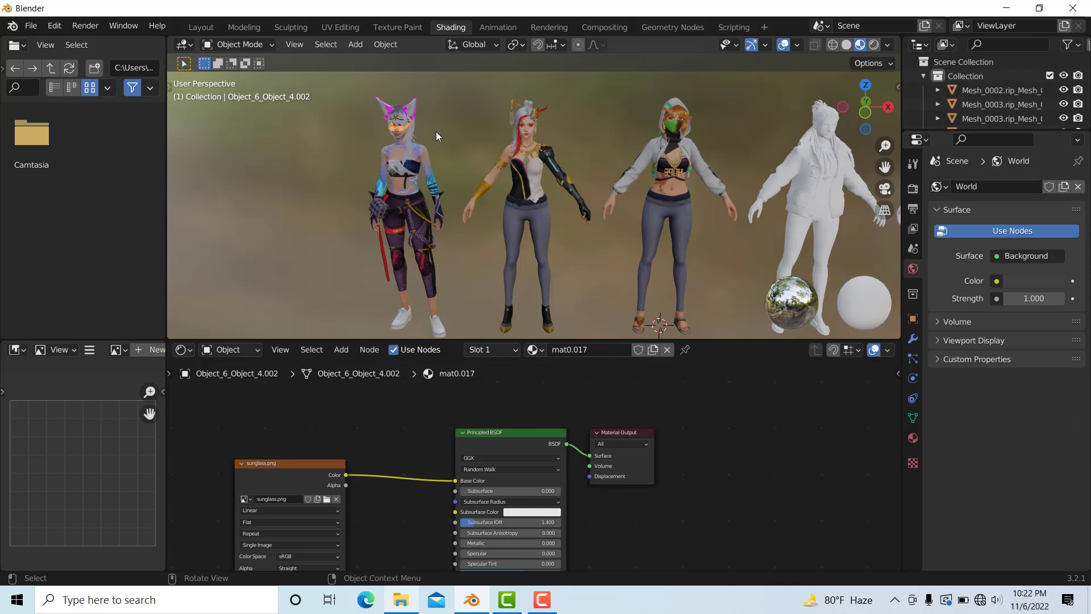
# Add sunglass.png to the leftmost figure's other glasses material, mat0.021, and link its Color to Base Color
pyautogui.click(401, 133)
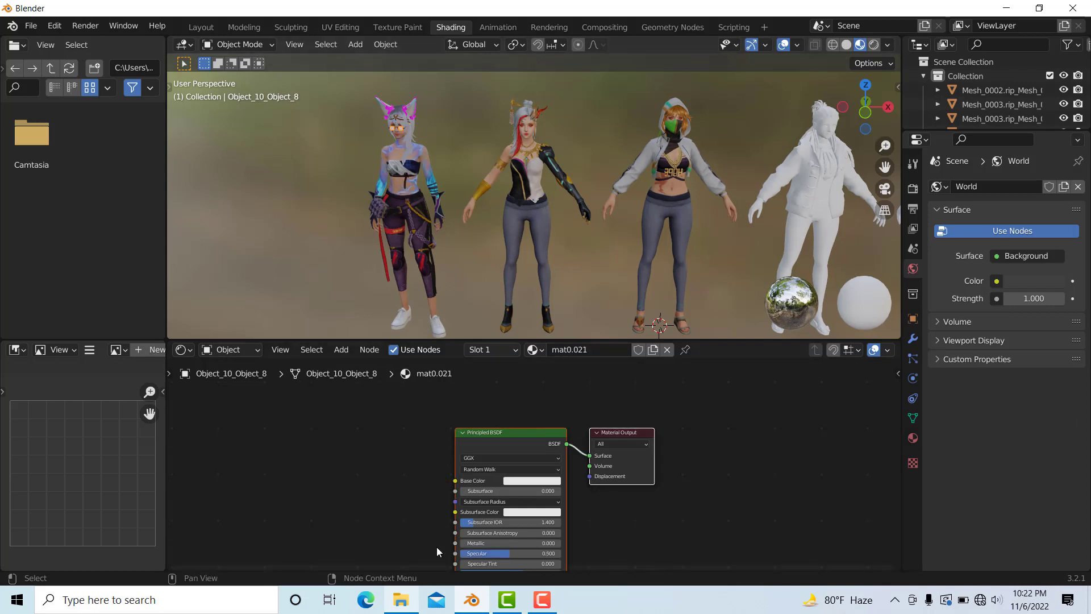
pyautogui.click(407, 603)
pyautogui.moveTo(862, 208); pyautogui.dragTo(424, 442)
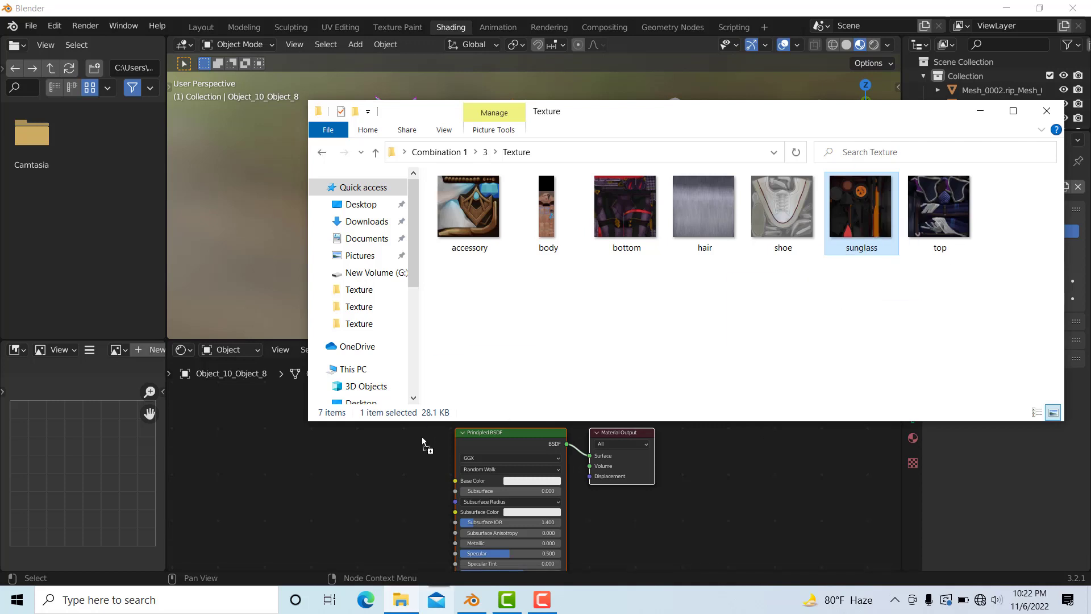
pyautogui.moveTo(307, 471); pyautogui.dragTo(308, 471)
pyautogui.moveTo(404, 477); pyautogui.dragTo(455, 481)
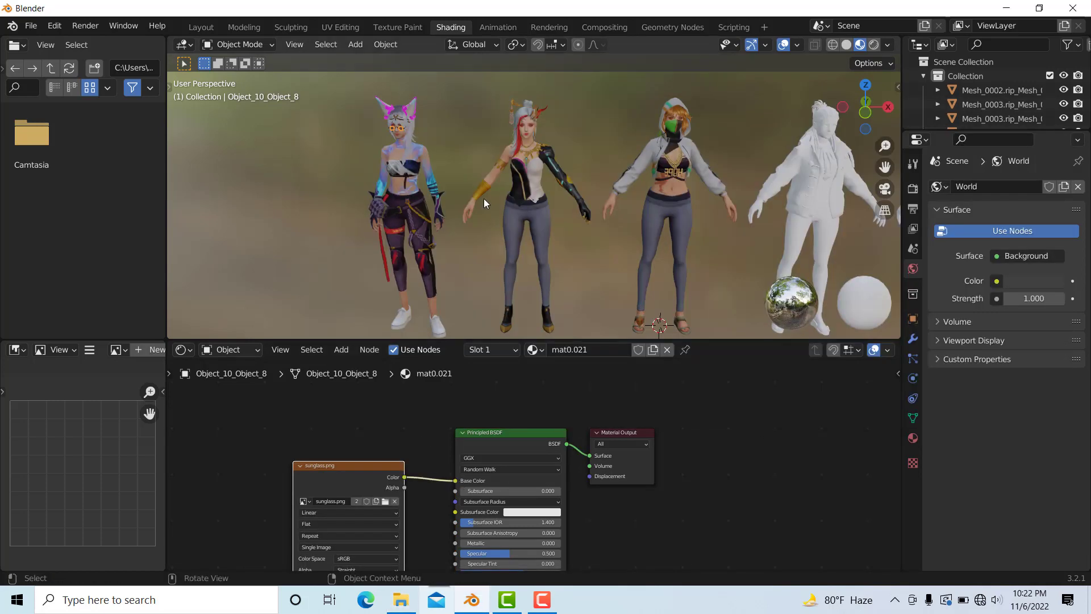
# Replace the image texture node in the leftmost figure's magenta cat-ear material with sunglass.png, its Color linked to Base Color
pyautogui.click(405, 114)
pyautogui.scroll(-3, 390, 472)
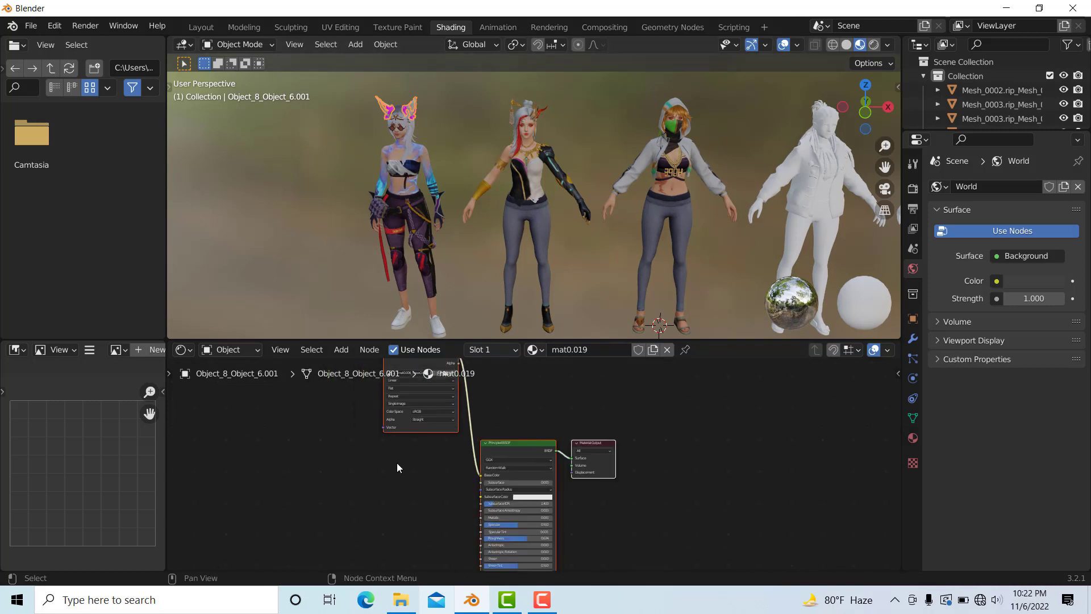
pyautogui.click(413, 427)
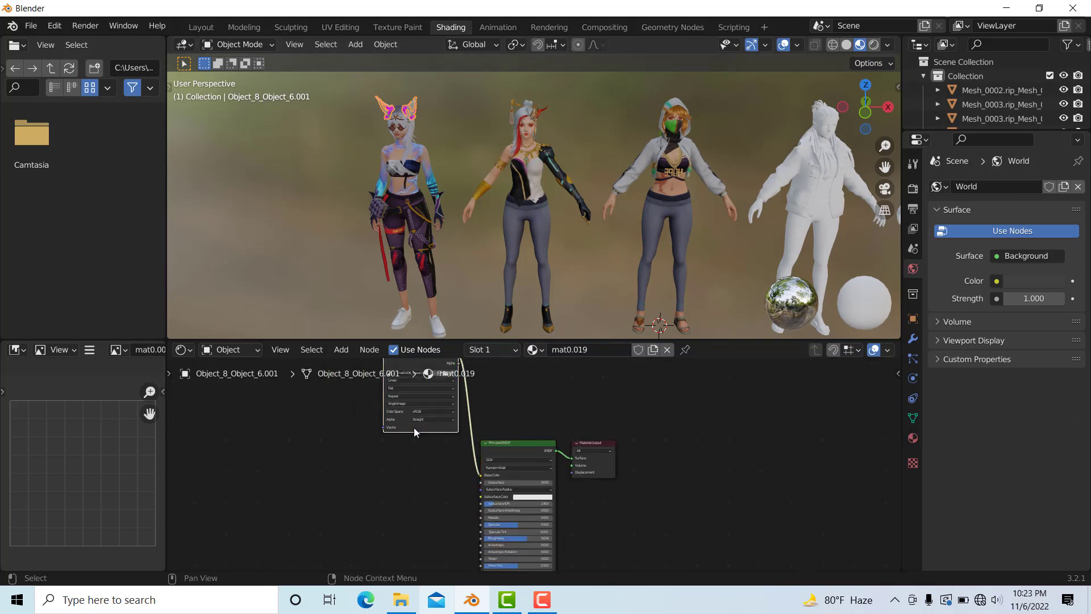
pyautogui.press('x')
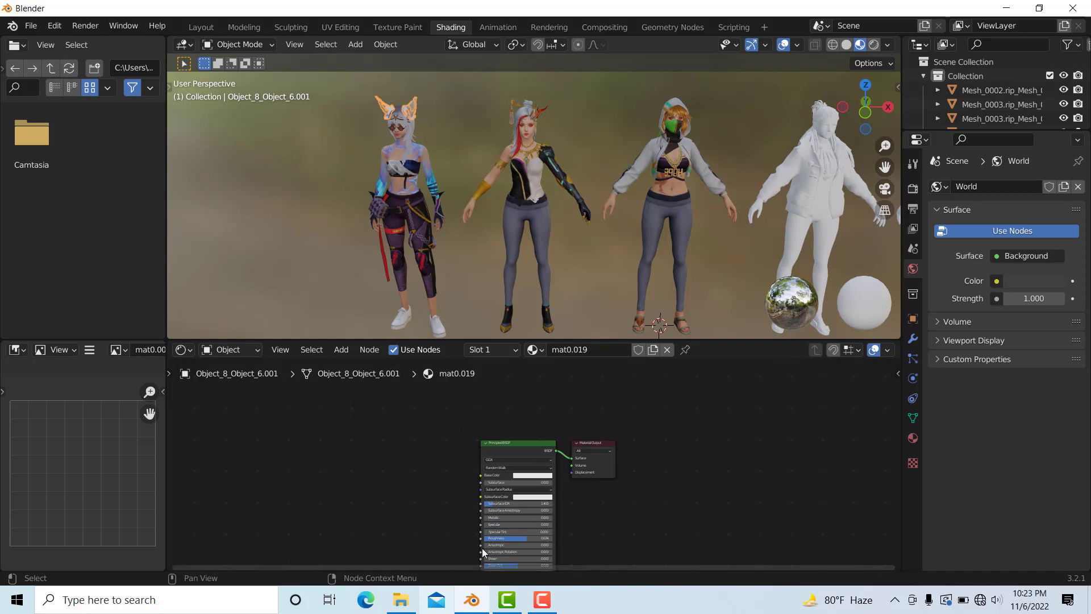
pyautogui.click(386, 604)
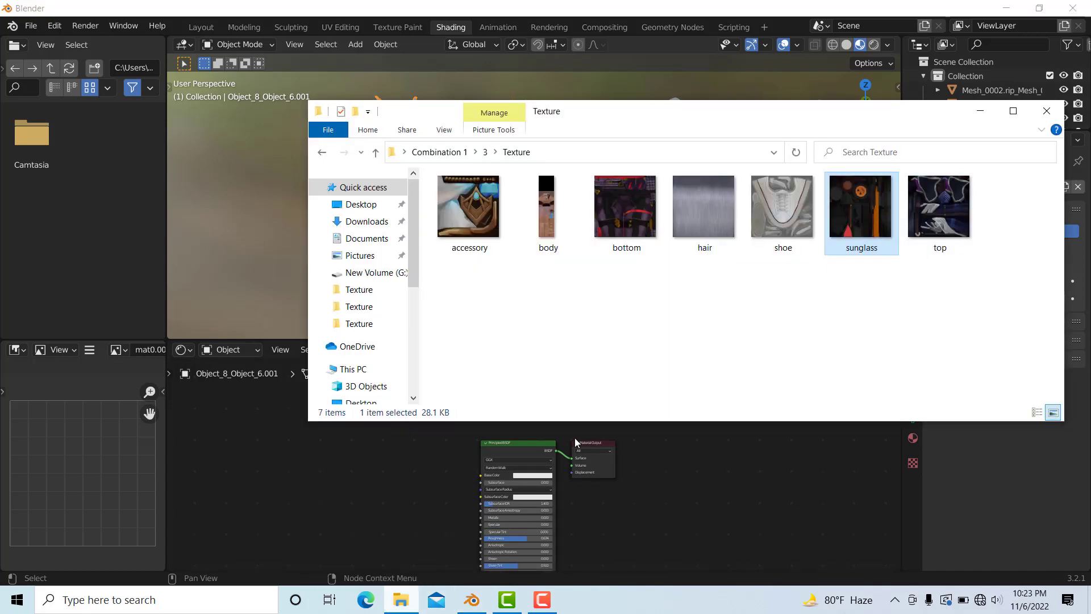
pyautogui.moveTo(286, 487); pyautogui.dragTo(482, 482)
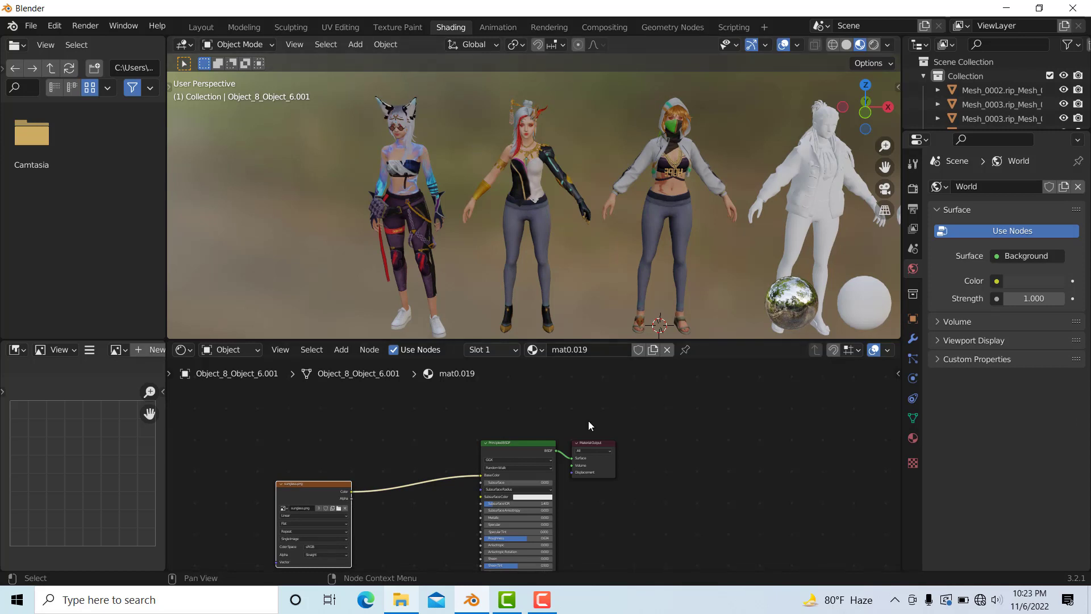
# Select the shoes of the first untextured figure and open the Texture folder inside folder 4 of Combination 1
pyautogui.scroll(1, 655, 407)
pyautogui.scroll(2, 656, 407)
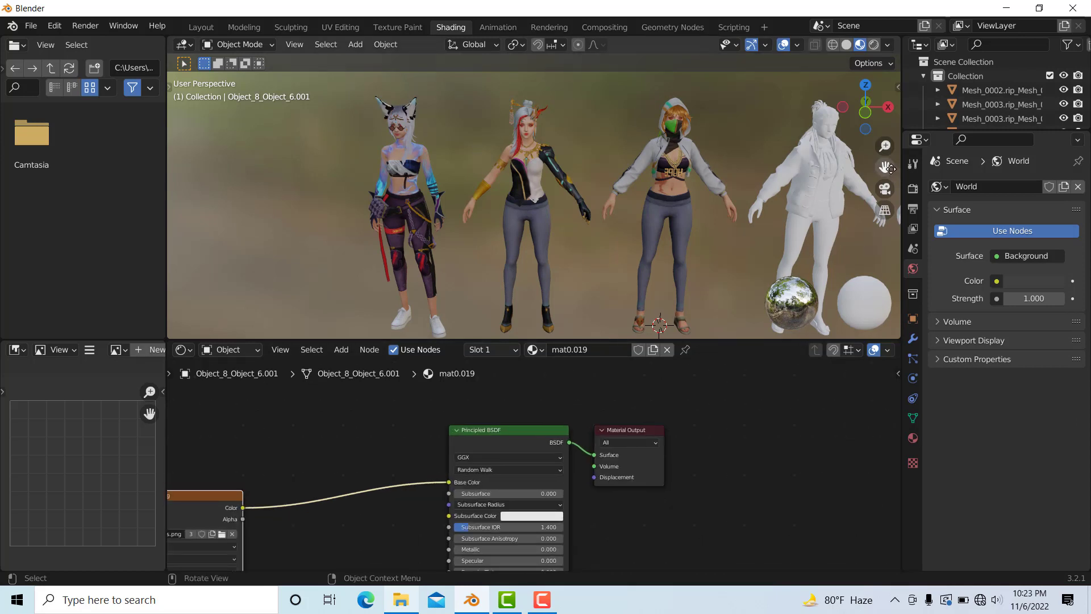
pyautogui.moveTo(888, 168); pyautogui.dragTo(708, 306)
pyautogui.click(566, 307)
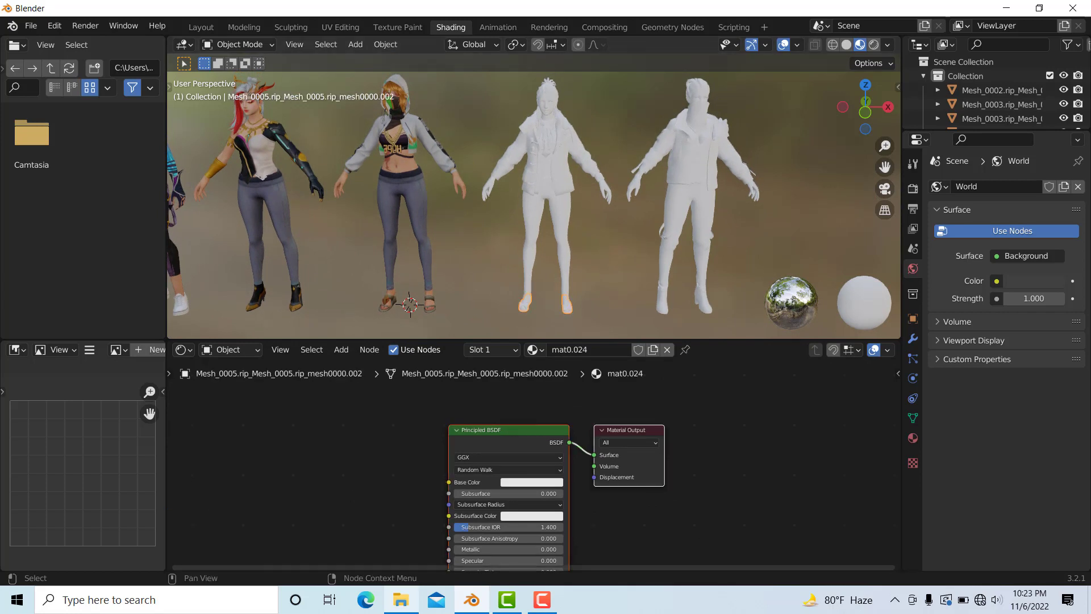
pyautogui.click(403, 603)
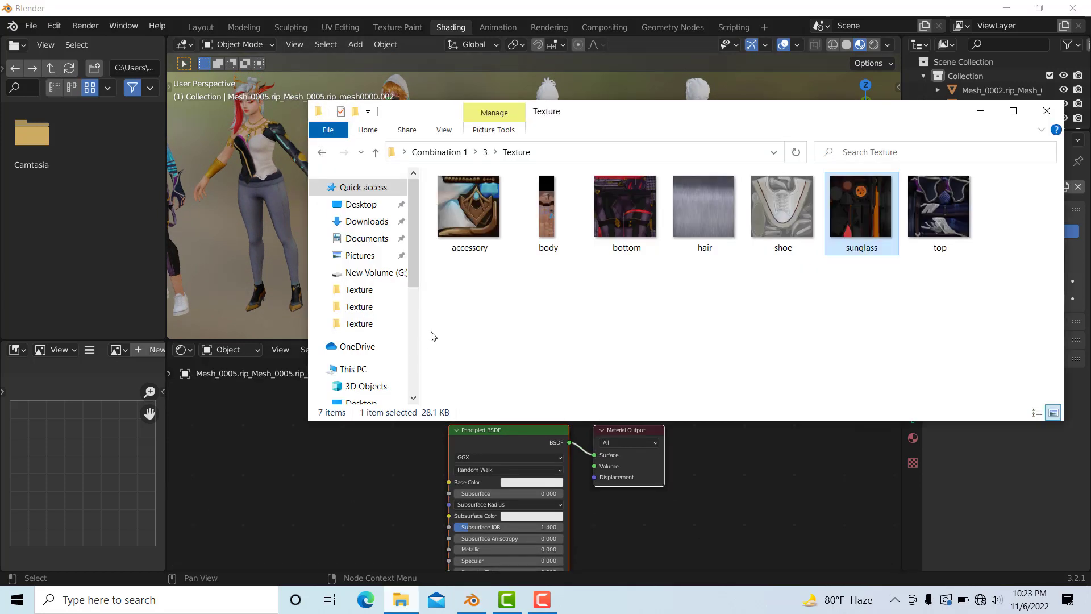
pyautogui.click(322, 153)
pyautogui.click(322, 153)
pyautogui.doubleClick(473, 245)
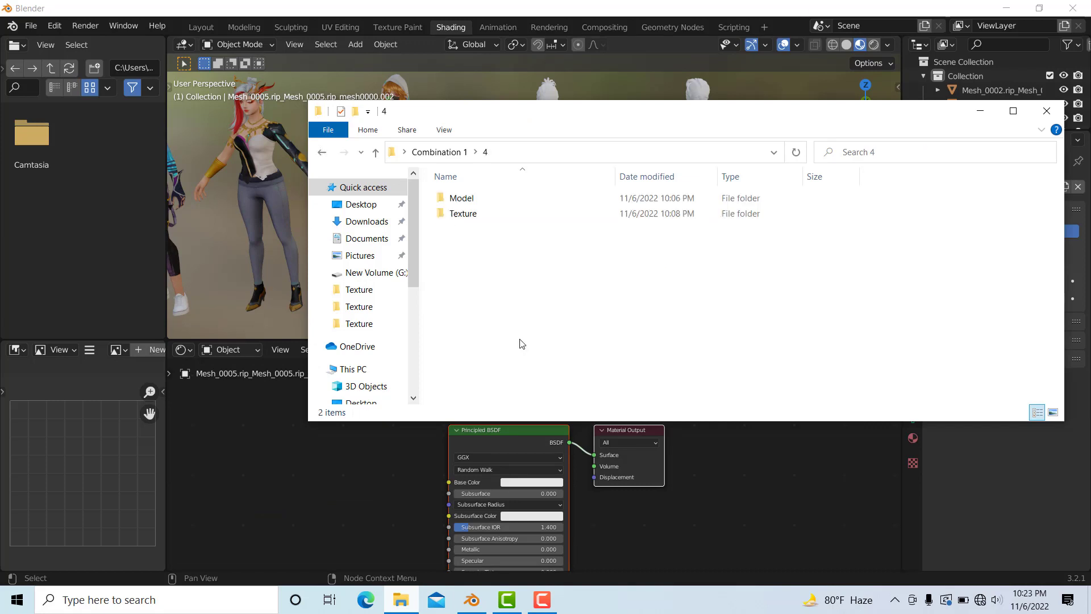
pyautogui.doubleClick(471, 215)
# Add shoe.png to the fourth figure's shoe material and link its Color to Base Color
pyautogui.moveTo(458, 282); pyautogui.dragTo(853, 219)
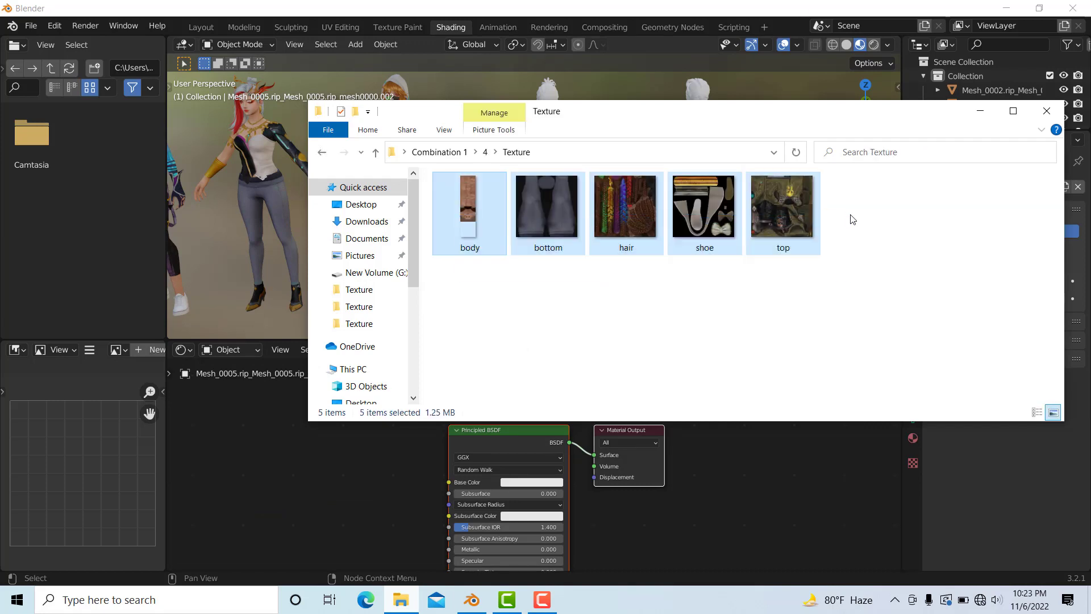
pyautogui.click(704, 213)
pyautogui.moveTo(704, 213); pyautogui.dragTo(365, 472)
pyautogui.click(410, 487)
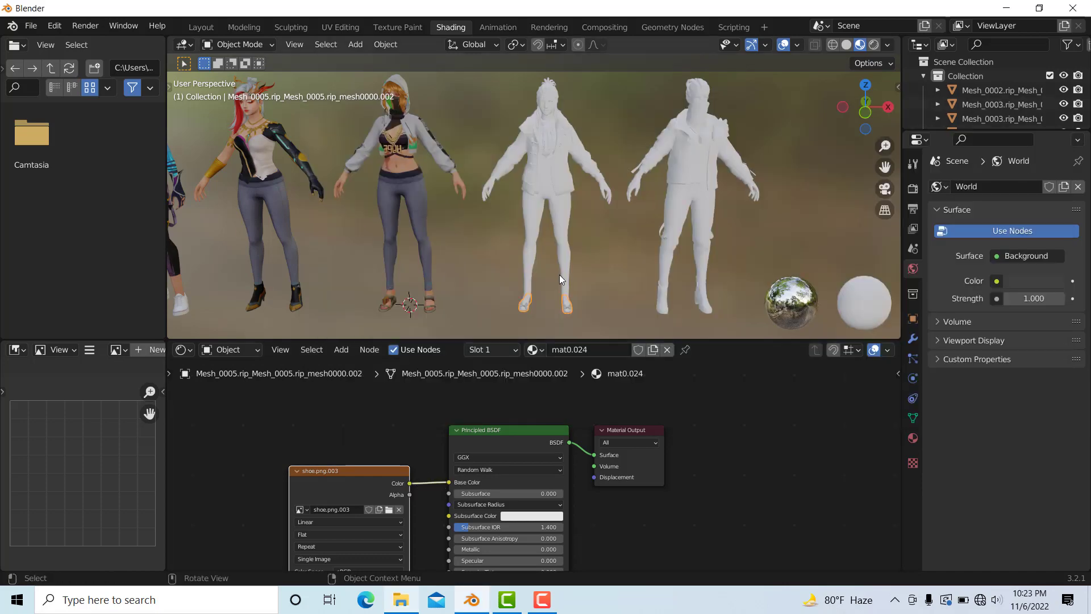
# Add bottom.png to the fourth figure's trousers material and link its Color to Base Color
pyautogui.click(565, 257)
pyautogui.click(401, 599)
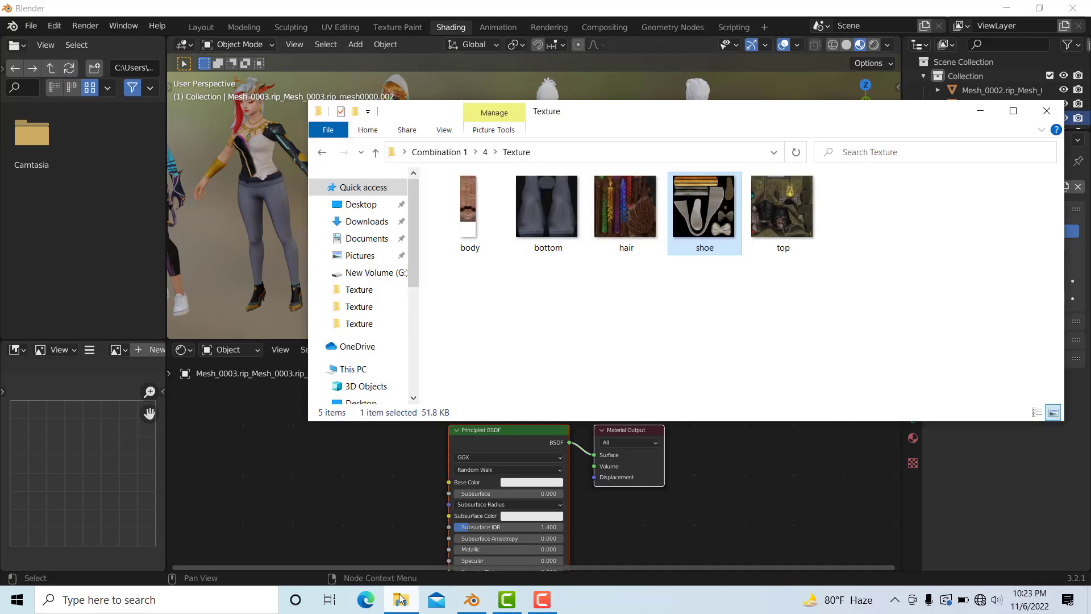
pyautogui.moveTo(548, 207); pyautogui.dragTo(455, 483)
pyautogui.click(341, 466)
# Add top.png to the fourth figure's jacket material and link its Color to Base Color
pyautogui.click(581, 158)
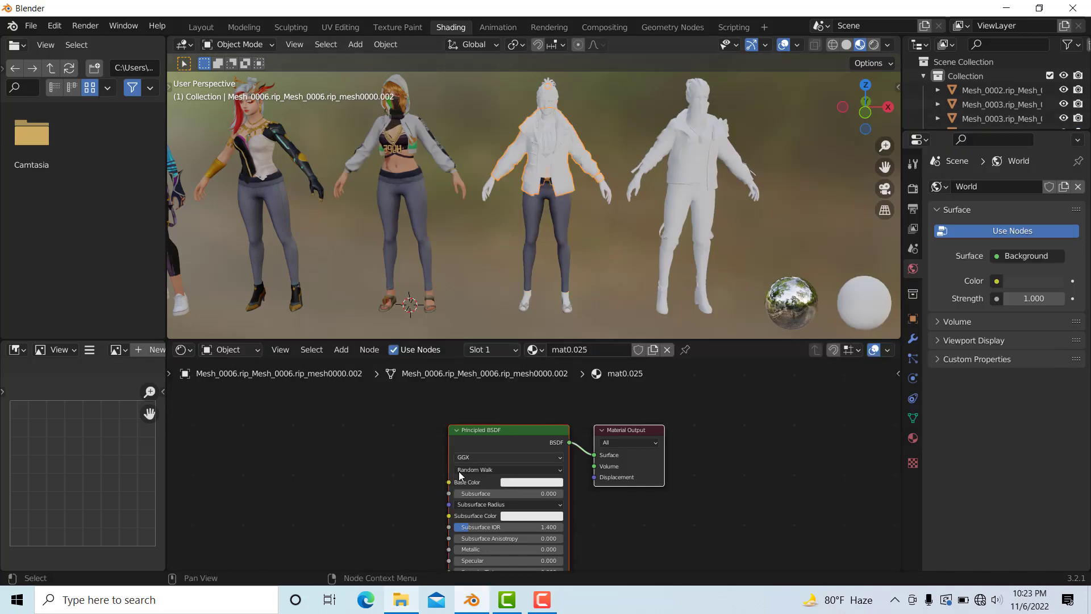
pyautogui.click(402, 598)
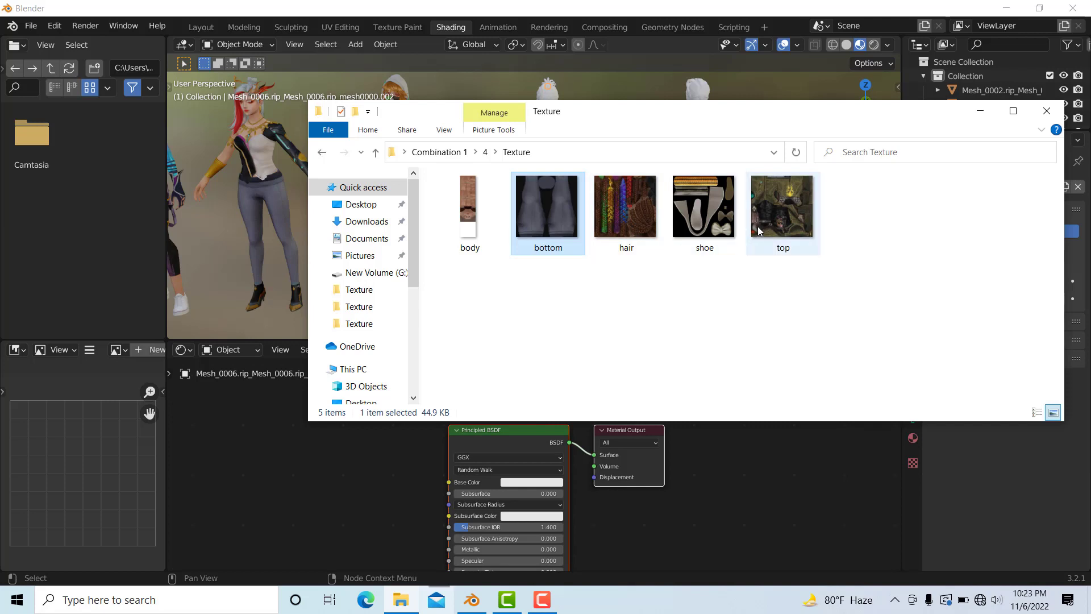
pyautogui.moveTo(782, 207); pyautogui.dragTo(313, 471)
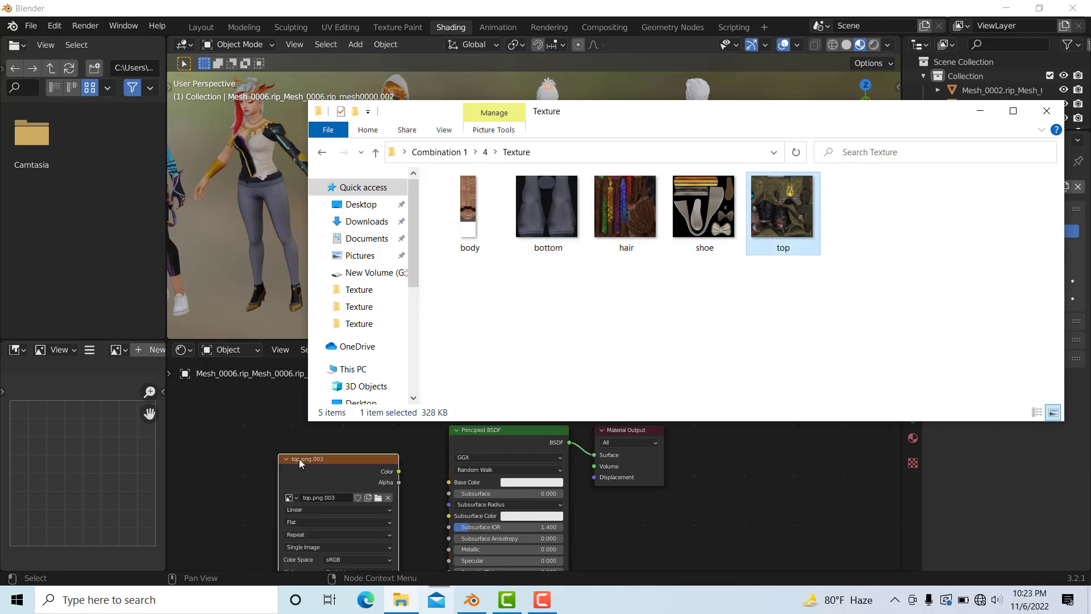
pyautogui.moveTo(400, 472); pyautogui.dragTo(449, 482)
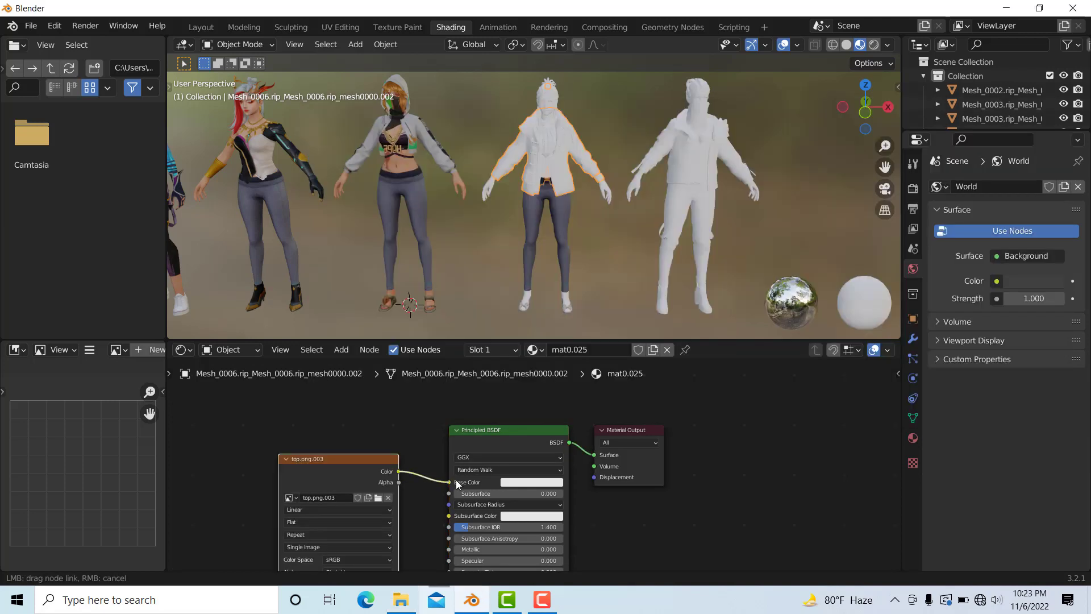
# Add body.png to the fourth figure's body material and link its Color to Base Color
pyautogui.click(612, 176)
pyautogui.click(400, 600)
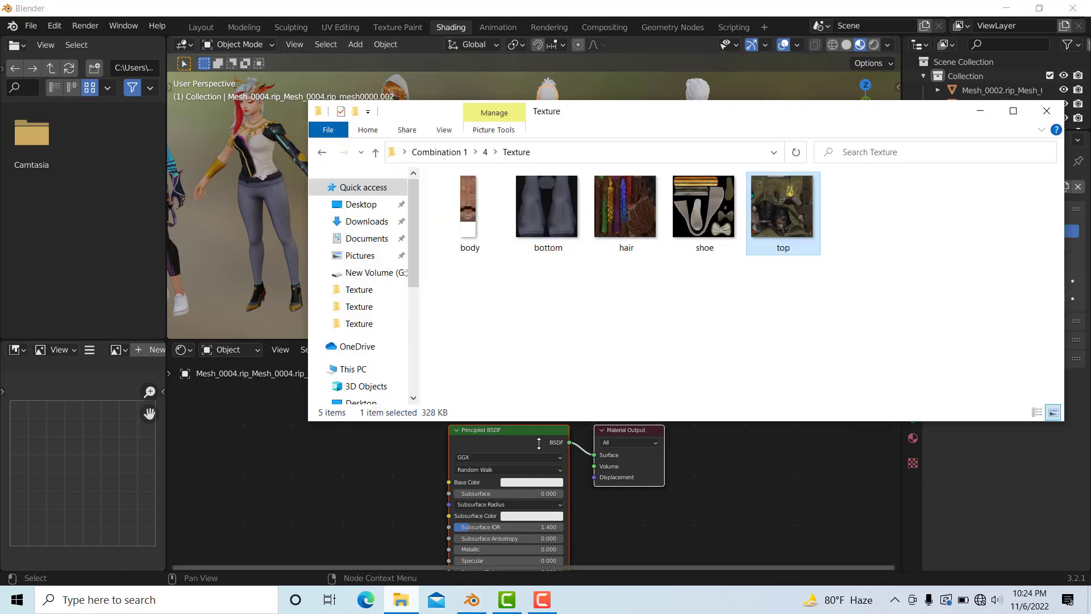
pyautogui.moveTo(453, 227); pyautogui.dragTo(308, 490)
pyautogui.moveTo(370, 474); pyautogui.dragTo(449, 482)
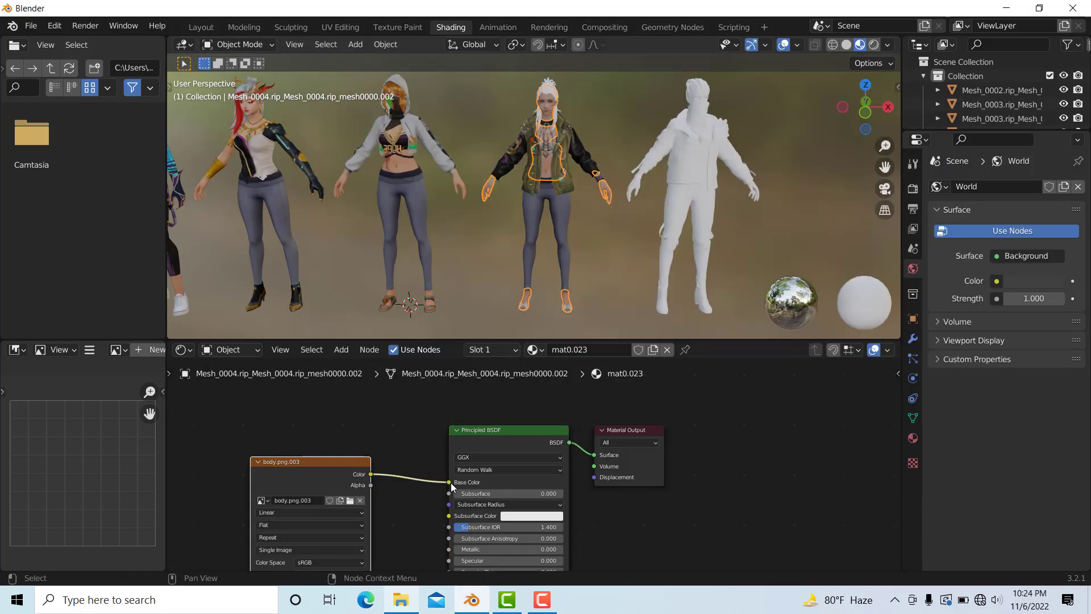
# Add hair.png to the fourth figure's hair material and link its Color to Base Color
pyautogui.click(551, 80)
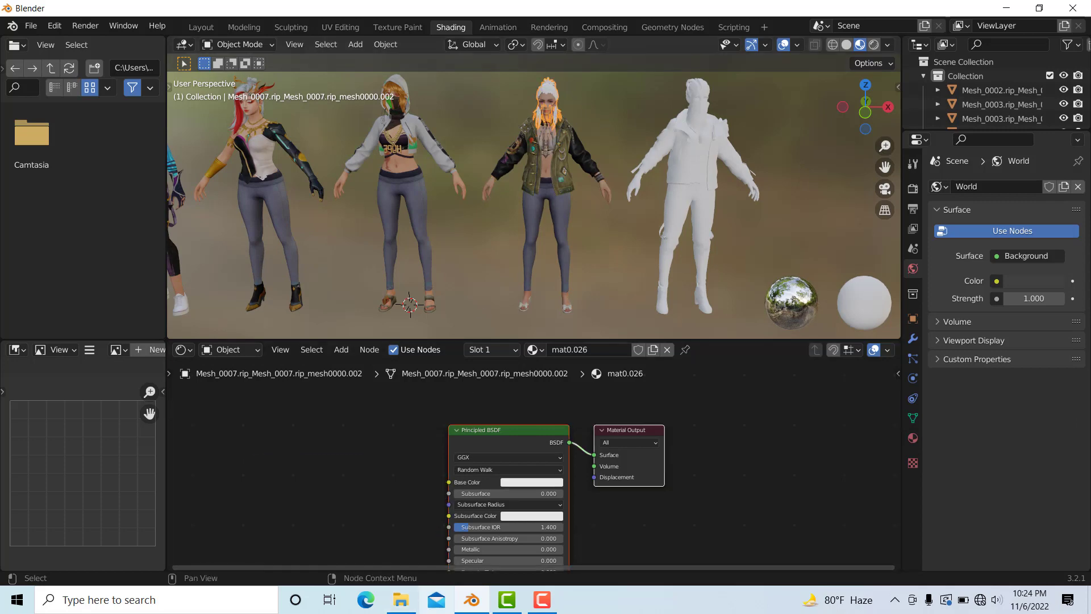
pyautogui.click(401, 600)
pyautogui.moveTo(628, 212); pyautogui.dragTo(281, 470)
pyautogui.moveTo(385, 476); pyautogui.dragTo(457, 483)
# Select the rightmost figure's boots and open the Texture folder inside folder 5 of Combination 1
pyautogui.click(710, 308)
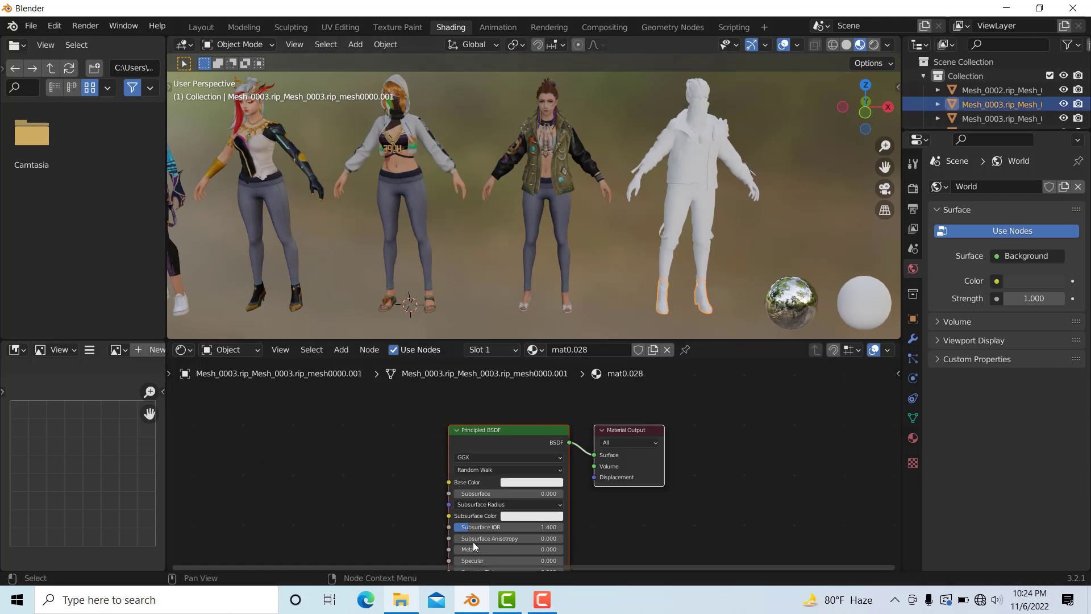
pyautogui.click(401, 604)
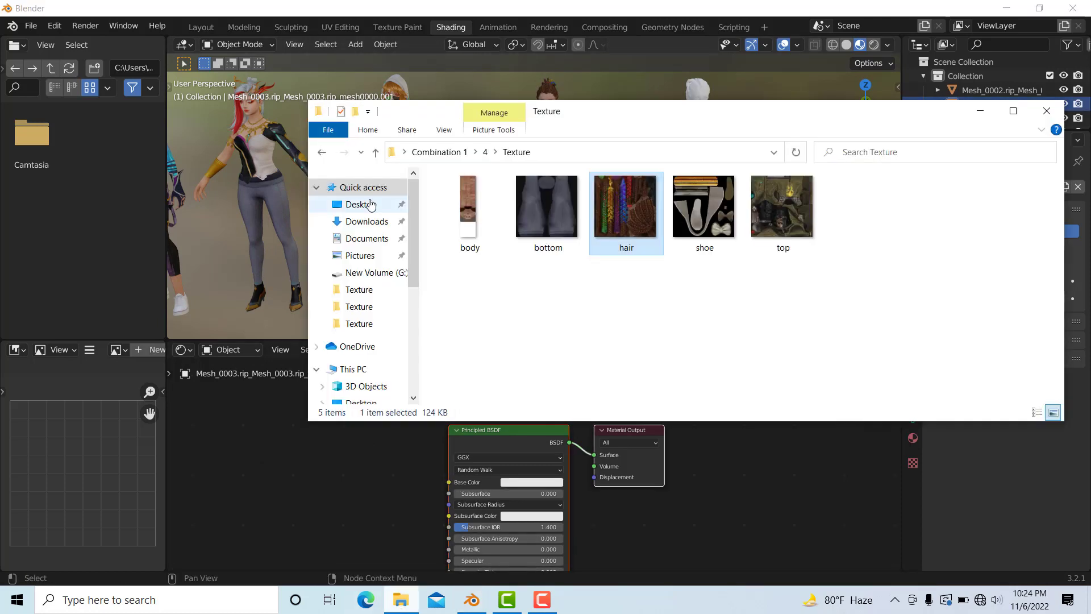
pyautogui.click(321, 153)
pyautogui.click(321, 152)
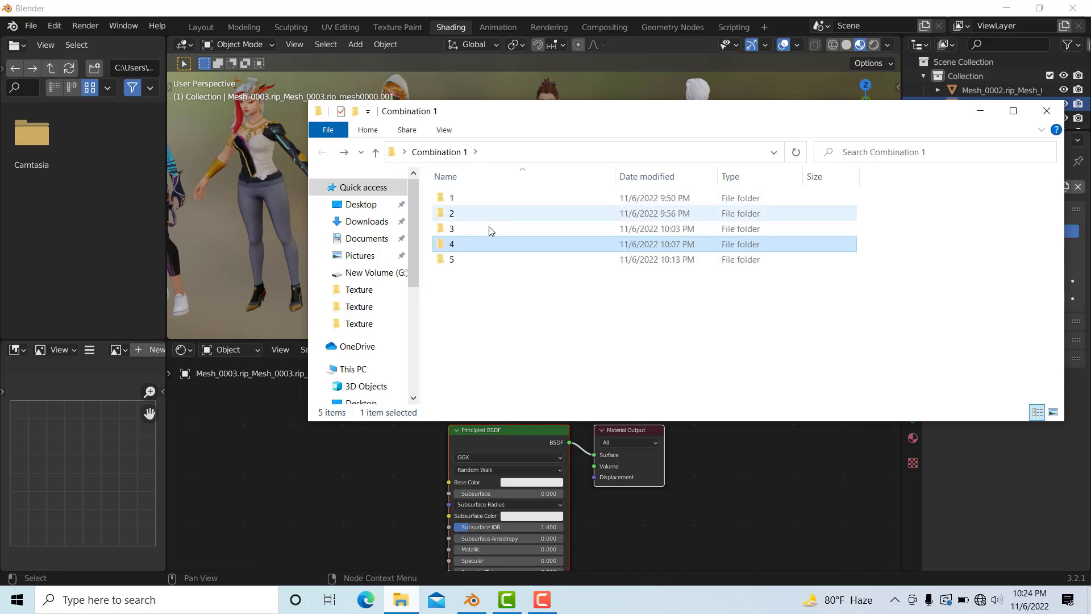
pyautogui.doubleClick(470, 264)
pyautogui.doubleClick(472, 215)
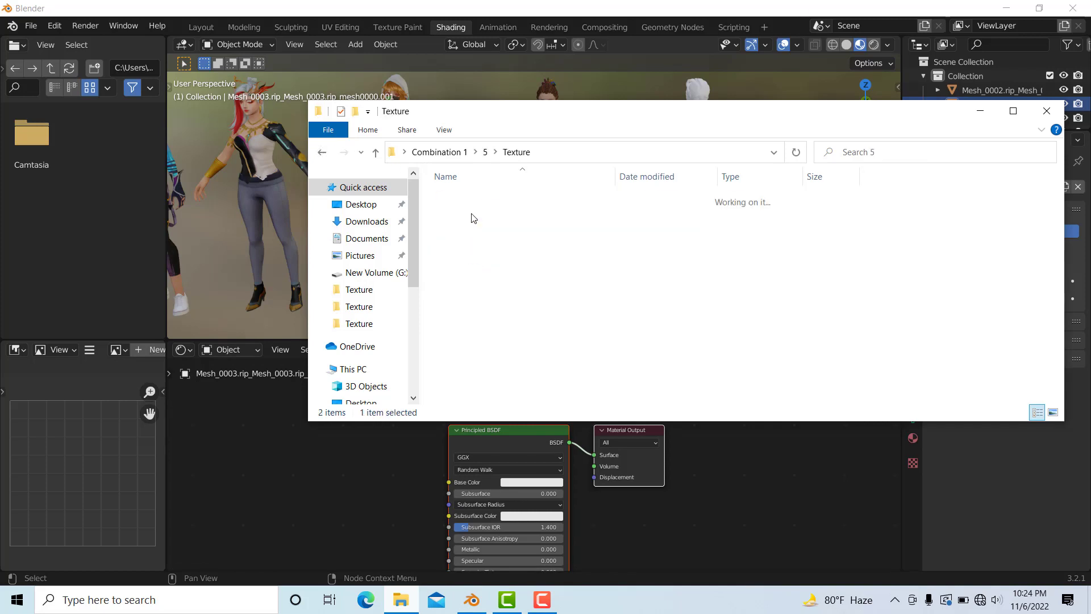
# Add shoe.png from folder 5 to the rightmost figure's boots material and link its Color to Base Color
pyautogui.moveTo(463, 296); pyautogui.dragTo(867, 215)
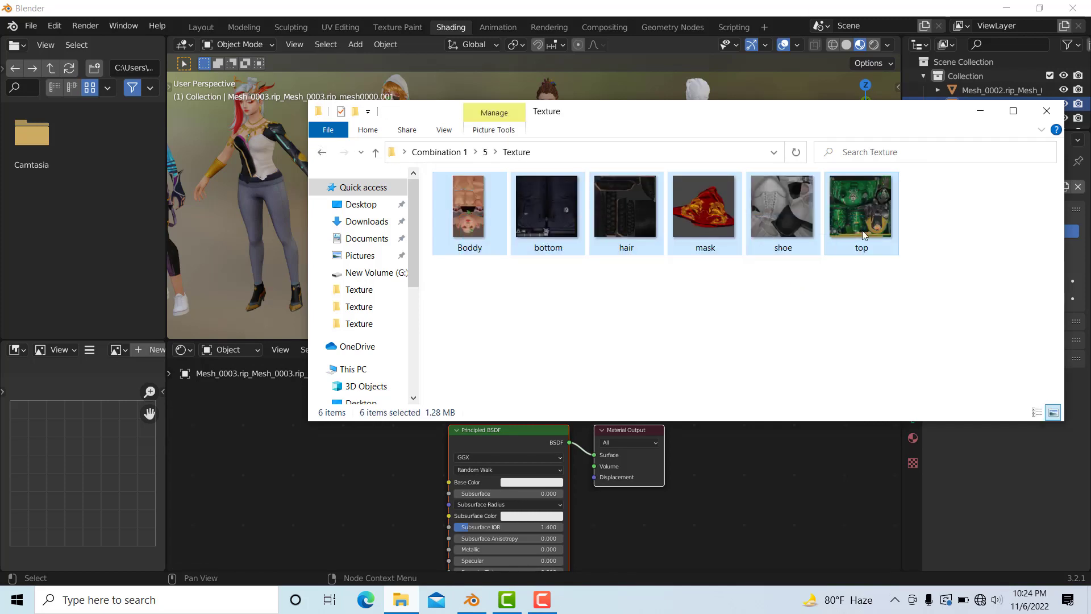
pyautogui.click(777, 219)
pyautogui.moveTo(773, 230); pyautogui.dragTo(451, 484)
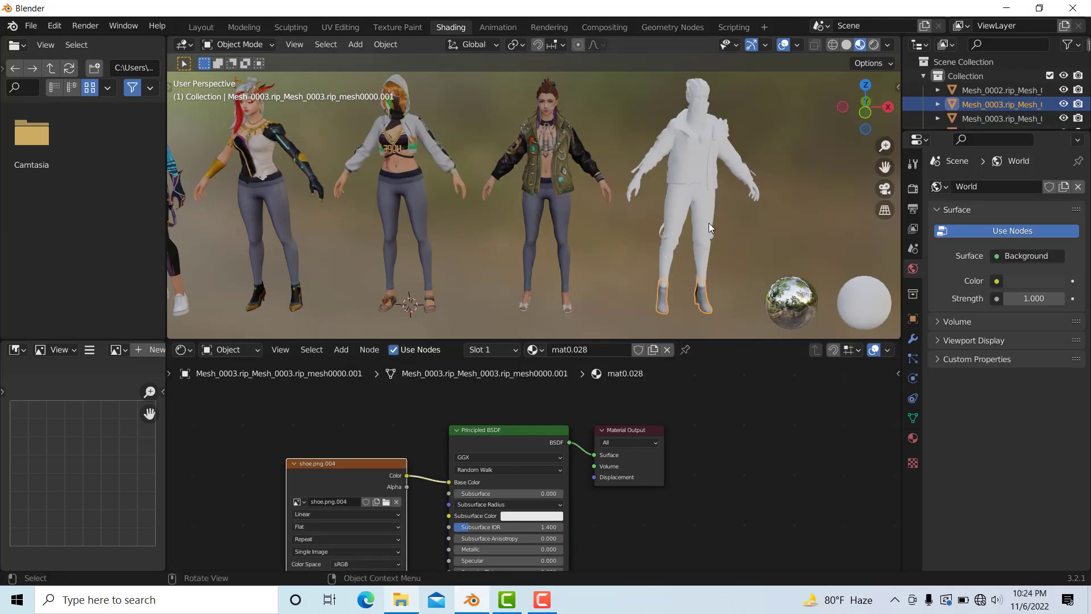
# Add bottom.png to the rightmost figure's trousers material and link its Color to Base Color
pyautogui.click(669, 237)
pyautogui.hotkey('alt', 'Tab')
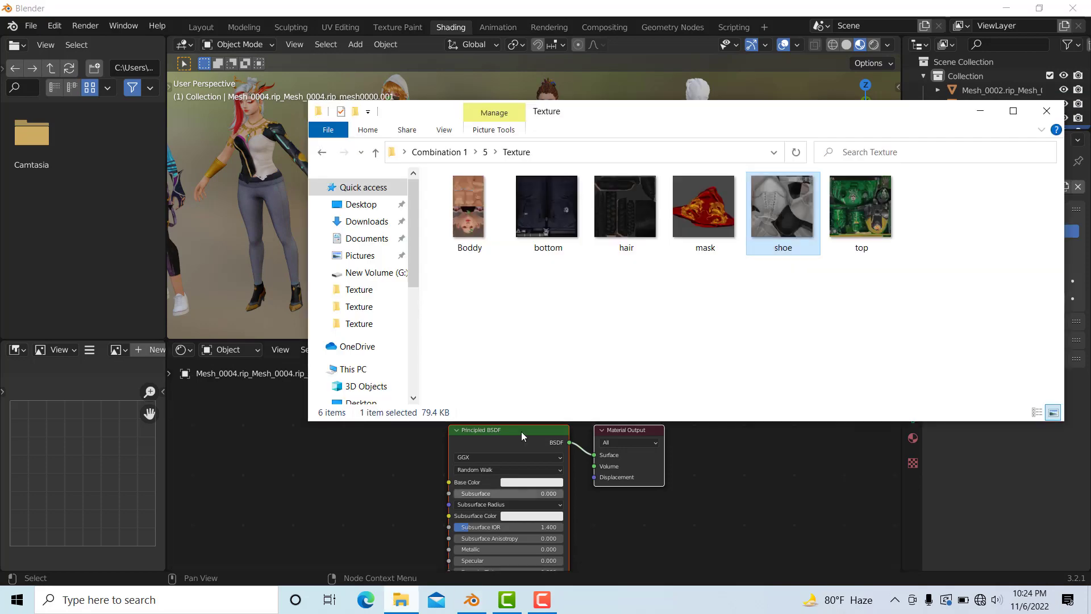
pyautogui.moveTo(570, 209); pyautogui.dragTo(251, 448)
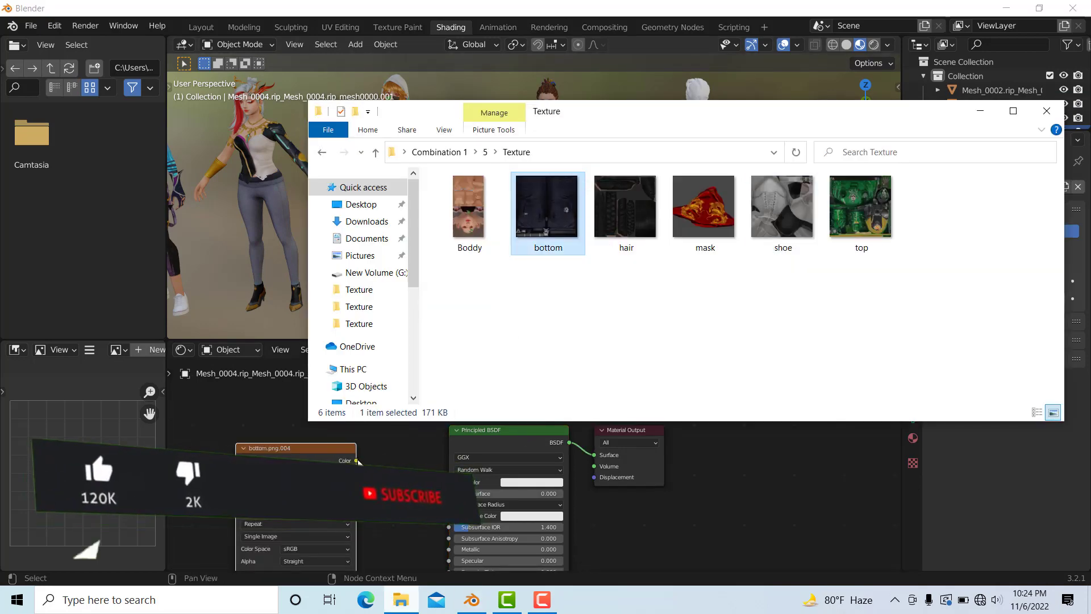
pyautogui.moveTo(356, 460); pyautogui.dragTo(450, 482)
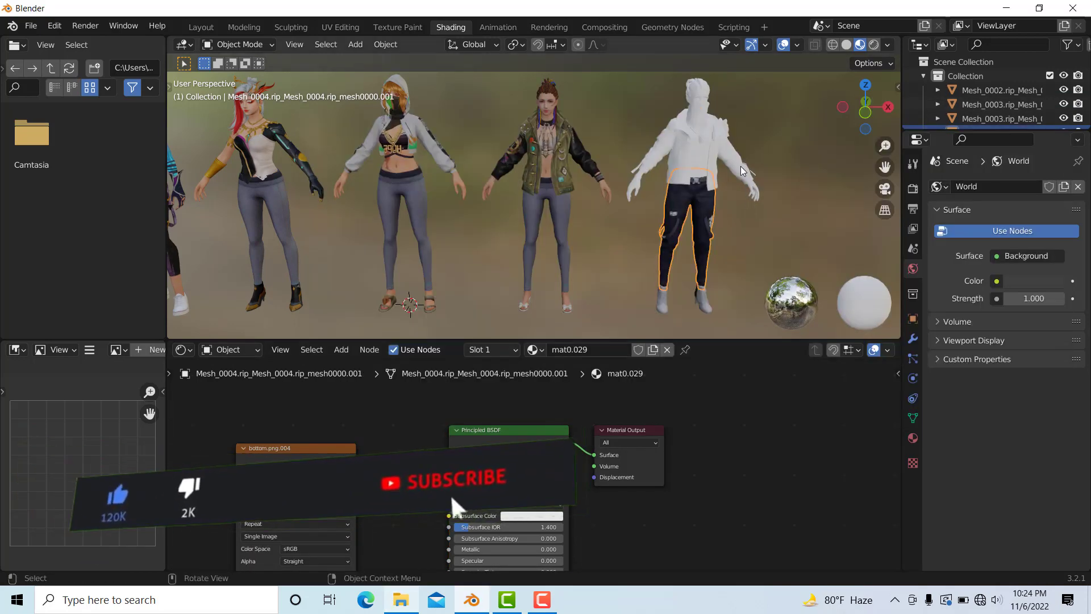
# Add top.png to the rightmost figure's jacket material and link its Color to Base Color
pyautogui.click(694, 148)
pyautogui.hotkey('alt', 'Tab')
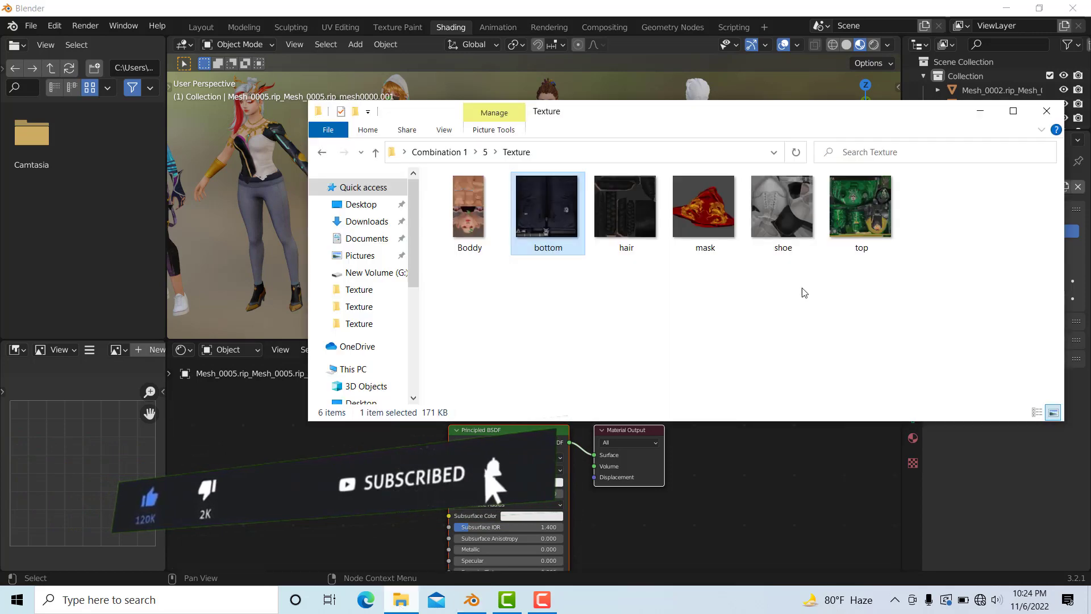
pyautogui.click(861, 207)
pyautogui.moveTo(861, 208); pyautogui.dragTo(319, 483)
pyautogui.moveTo(401, 489); pyautogui.dragTo(450, 482)
# Add mask.png to the rightmost figure's face mask material and link its Color to Base Color
pyautogui.click(706, 105)
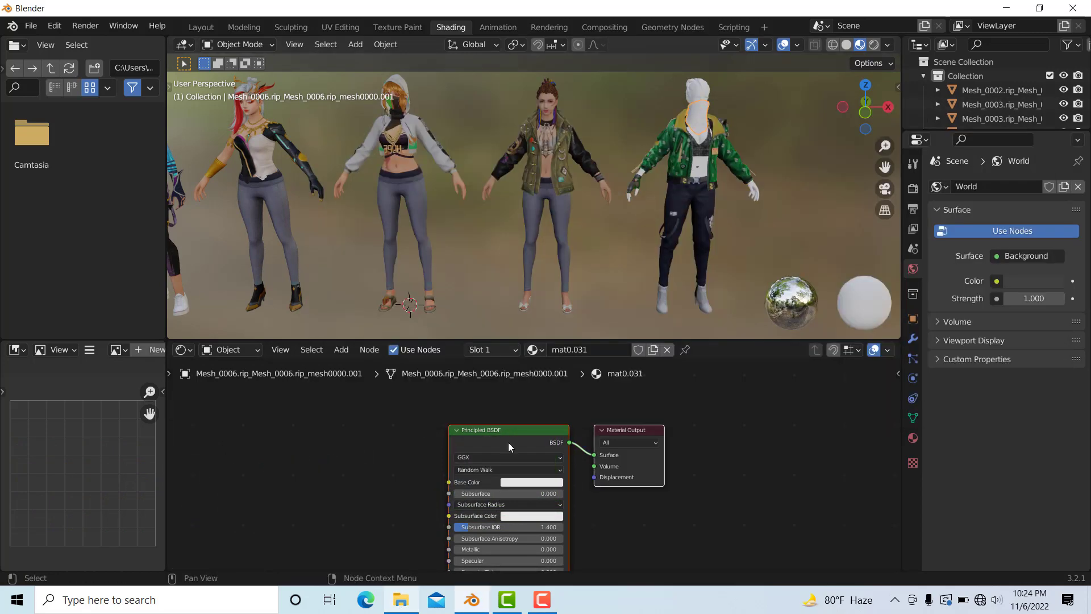
pyautogui.click(400, 600)
pyautogui.moveTo(705, 208); pyautogui.dragTo(235, 474)
pyautogui.moveTo(346, 482); pyautogui.dragTo(449, 482)
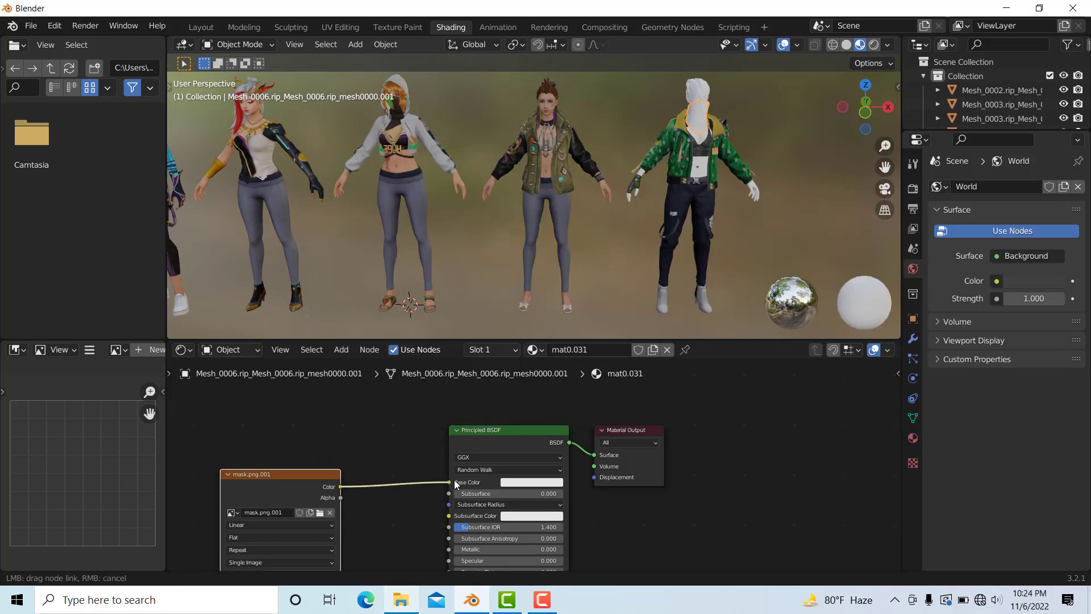
# Add Boddy.png to the rightmost figure's body material and link its Color to Base Color
pyautogui.click(1002, 89)
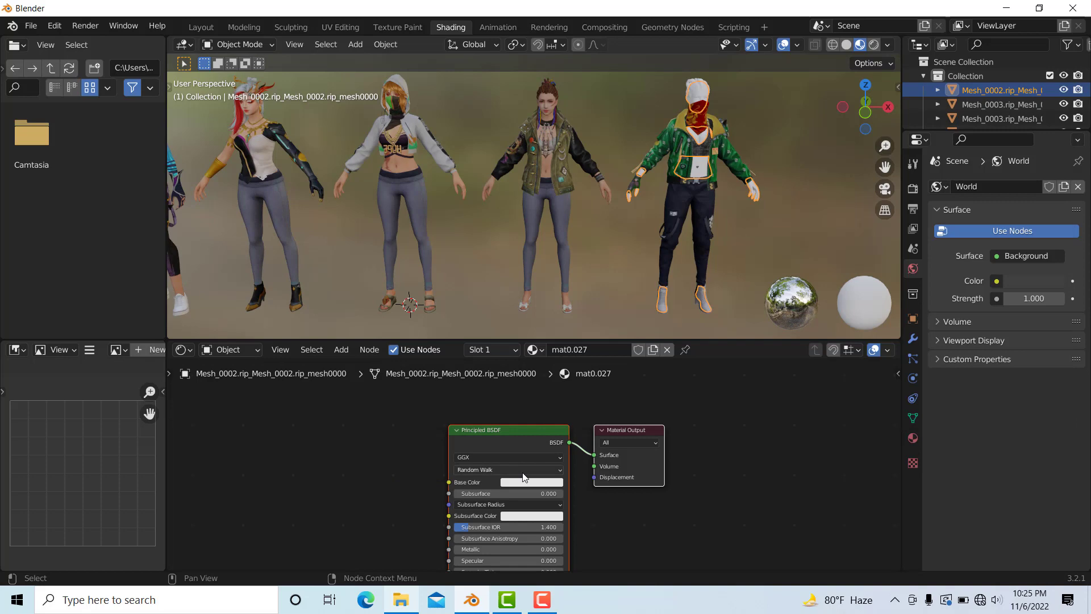
pyautogui.click(401, 601)
pyautogui.moveTo(467, 238); pyautogui.dragTo(450, 483)
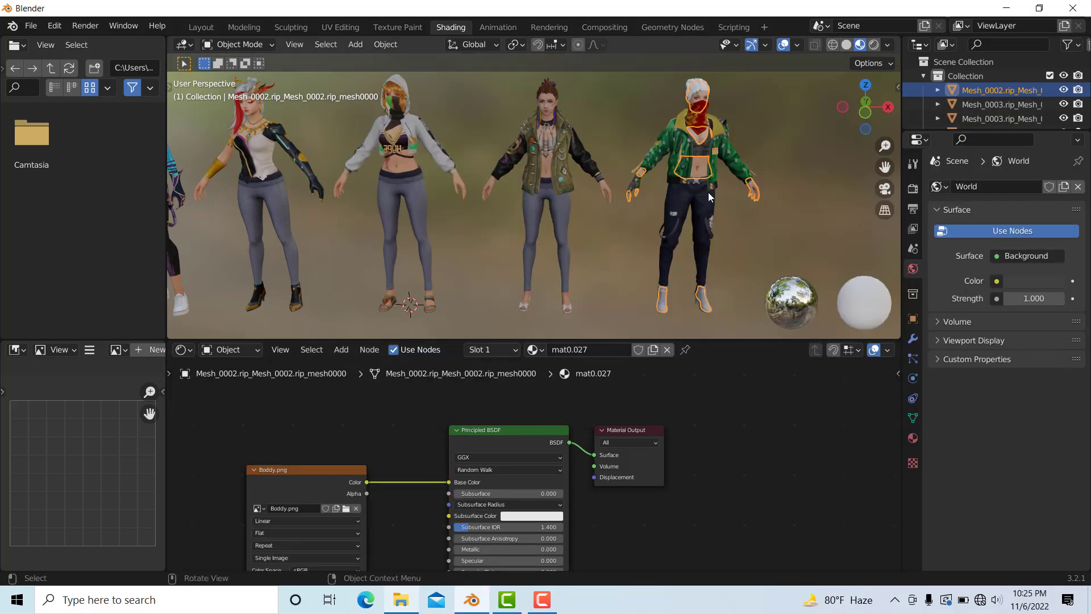
# Add hair.png to the rightmost figure's hair material and link its Color to Base Color
pyautogui.click(699, 88)
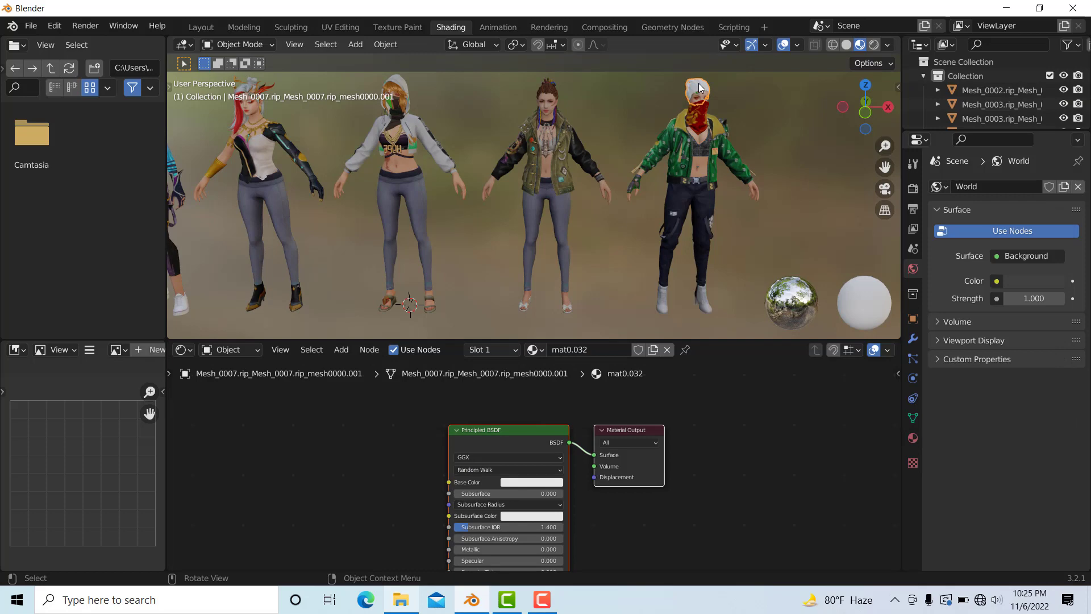
pyautogui.click(400, 600)
pyautogui.moveTo(613, 213); pyautogui.dragTo(450, 482)
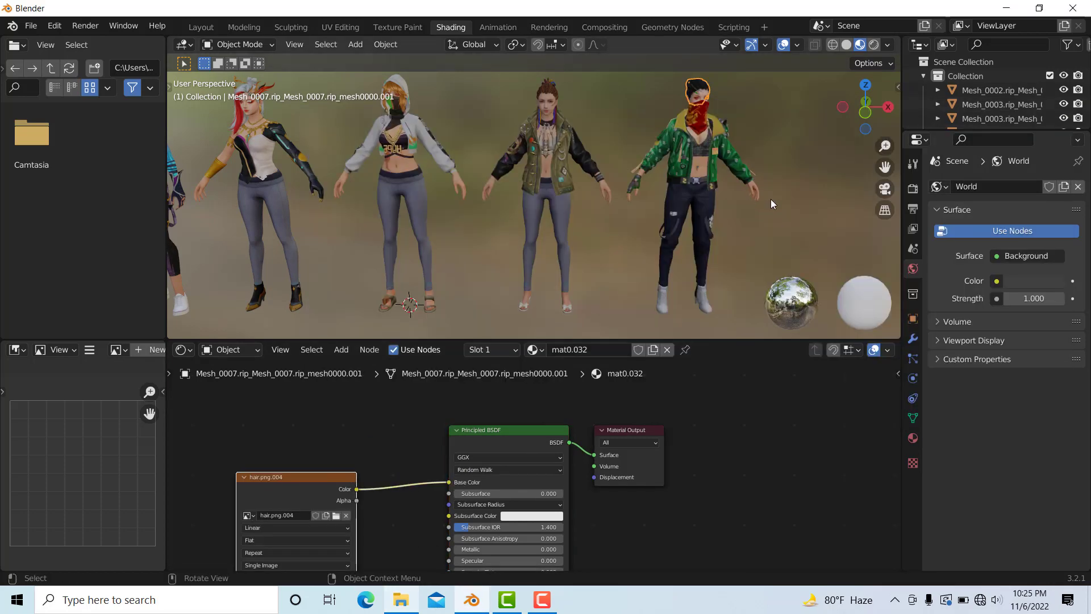
# Switch to the Layout workspace and look over all five textured figures
pyautogui.scroll(-3, 771, 199)
pyautogui.press('f')
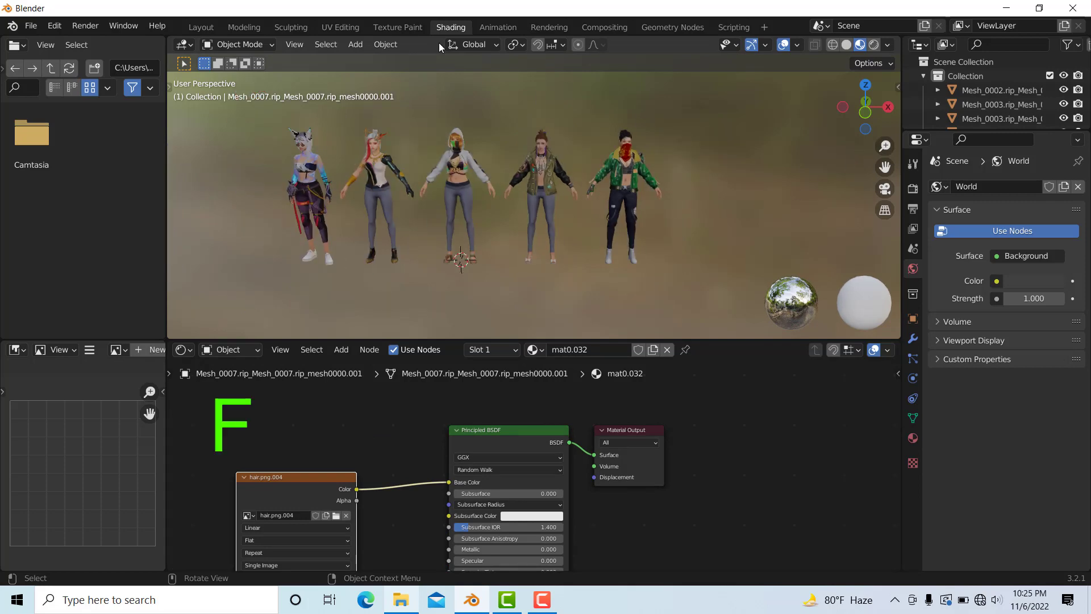
pyautogui.click(196, 26)
pyautogui.moveTo(879, 121); pyautogui.dragTo(557, 139)
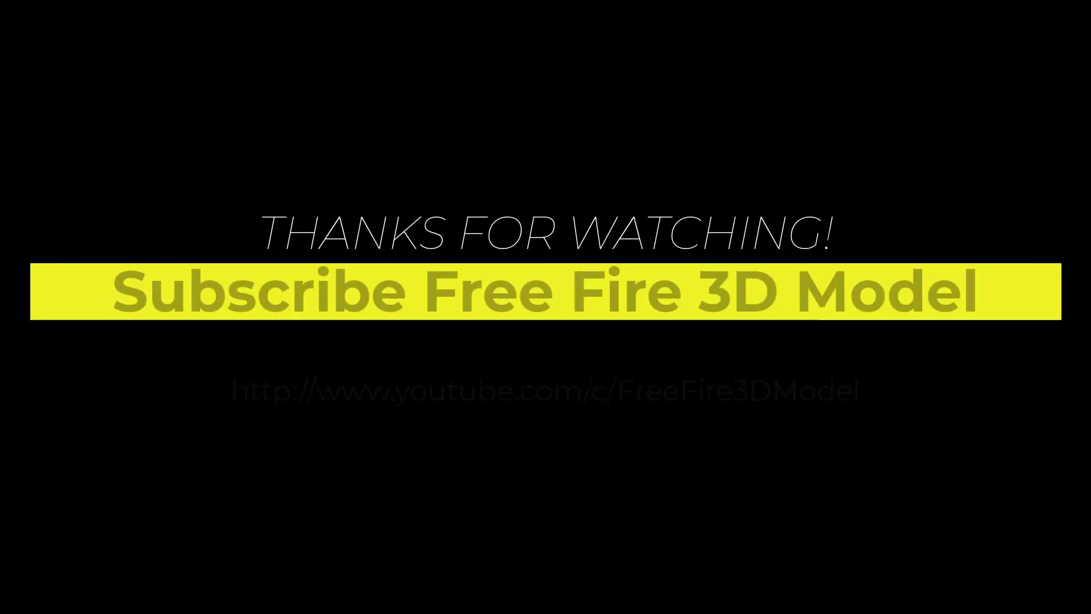